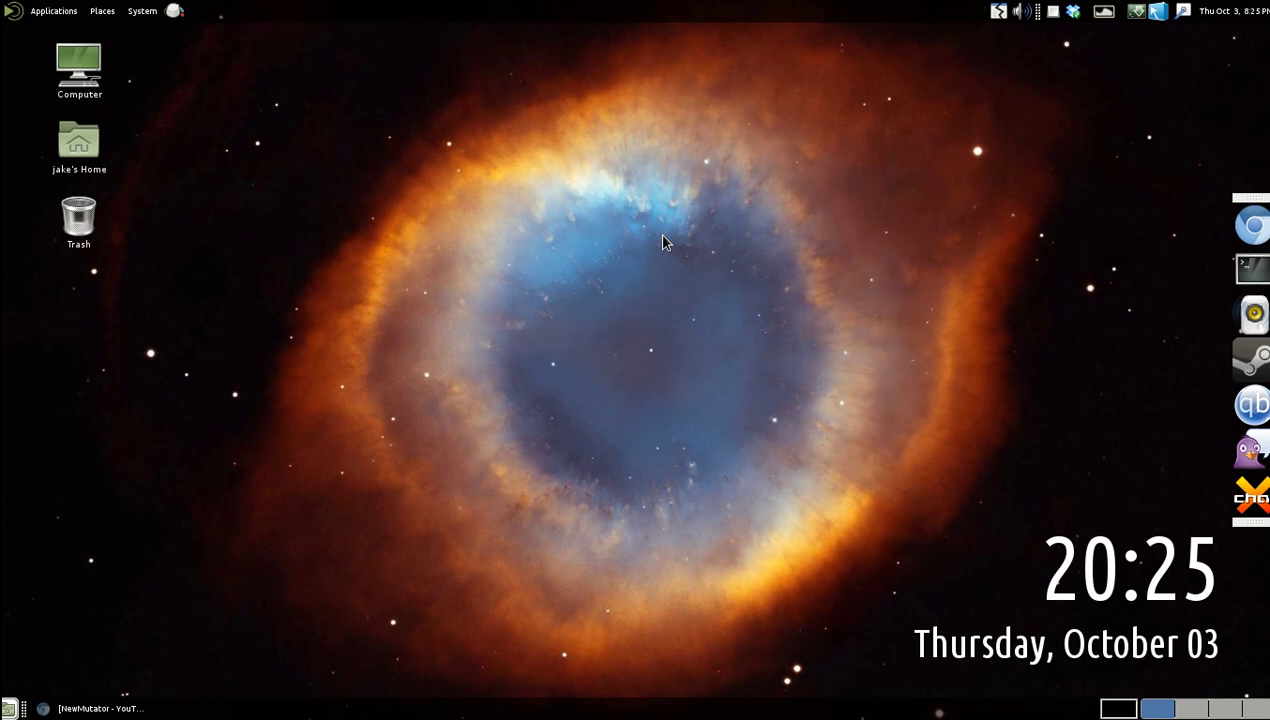
Bring back the NewMutator YouTube window and browse the channel's uploaded videos.
click(100, 708)
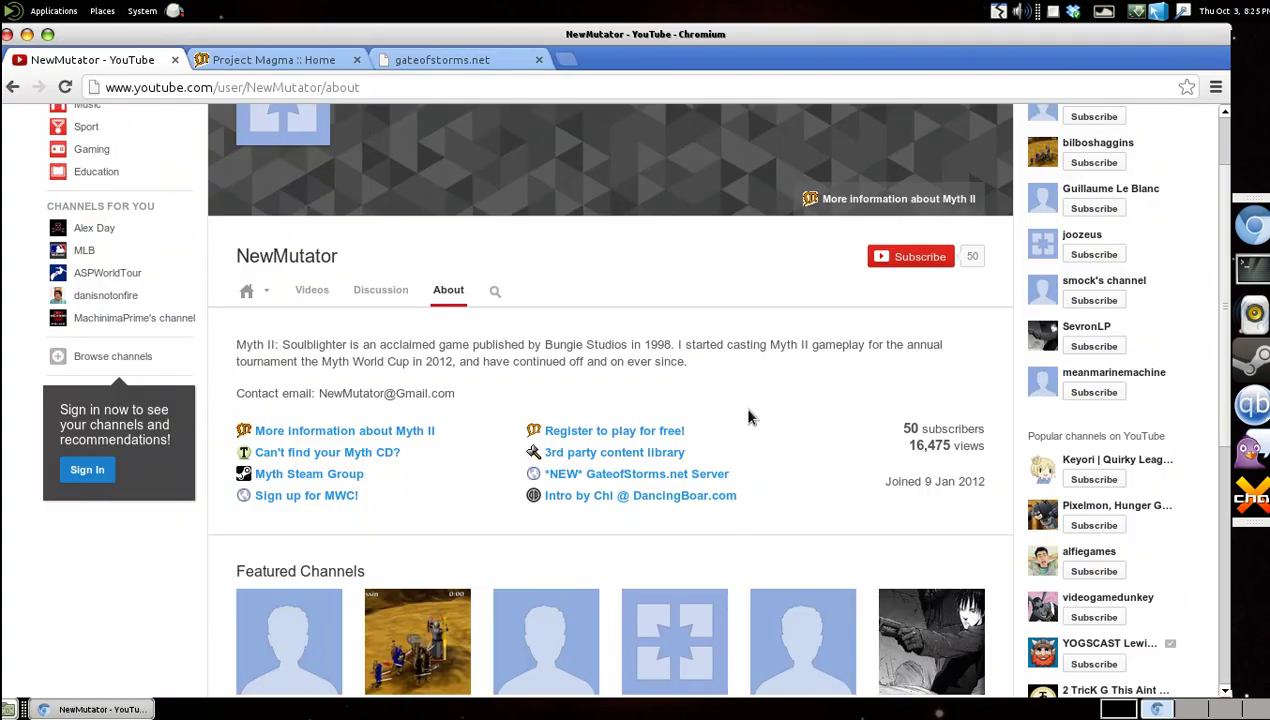
scroll(741, 405, up, 2)
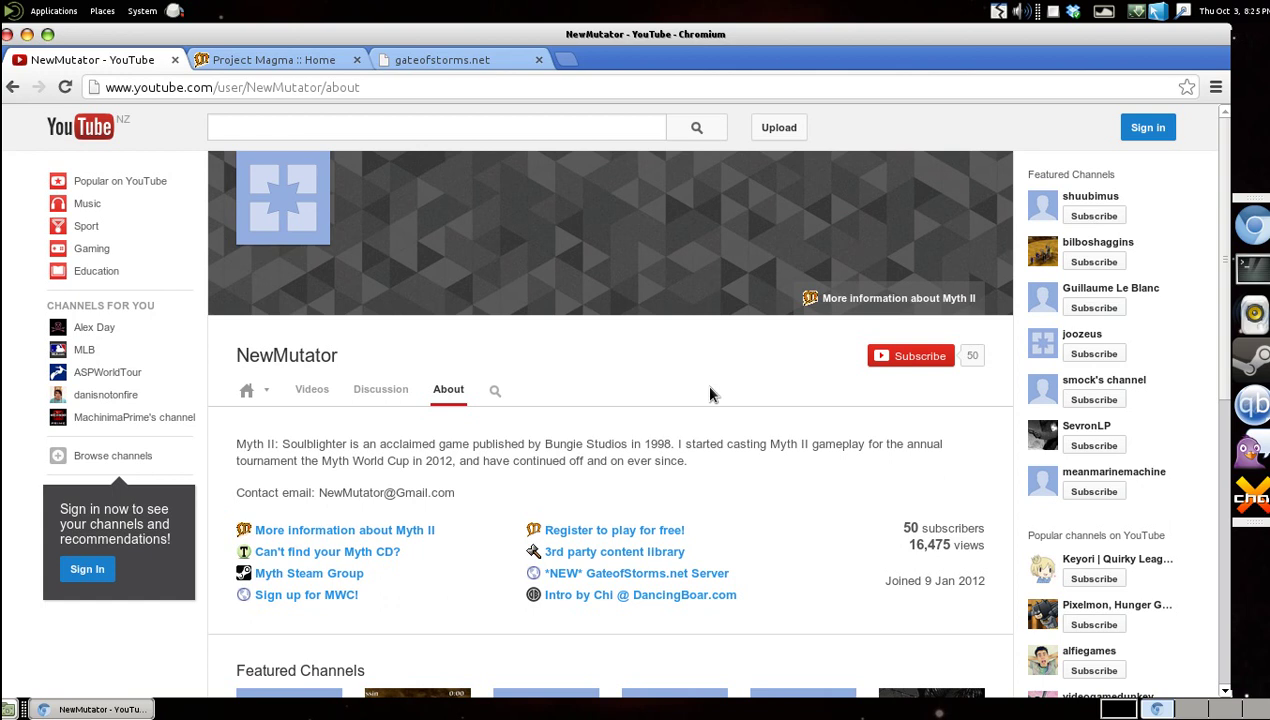
click(311, 389)
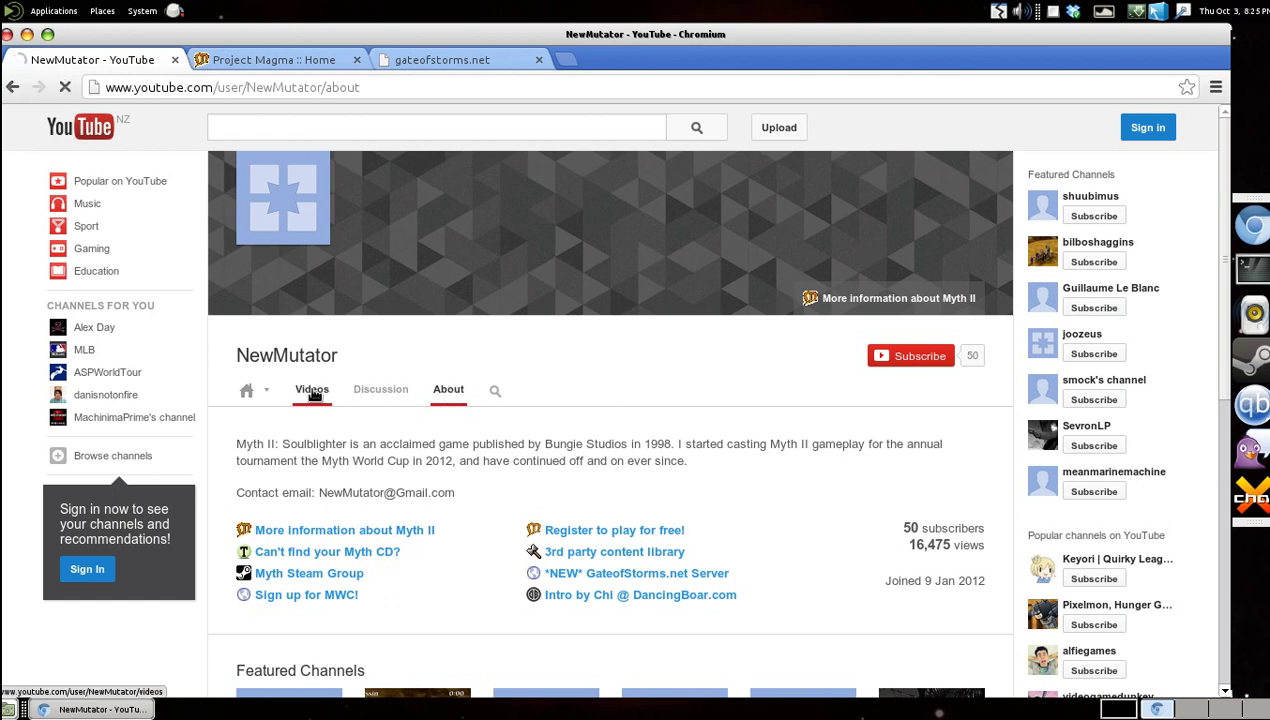
scroll(717, 371, down, 3)
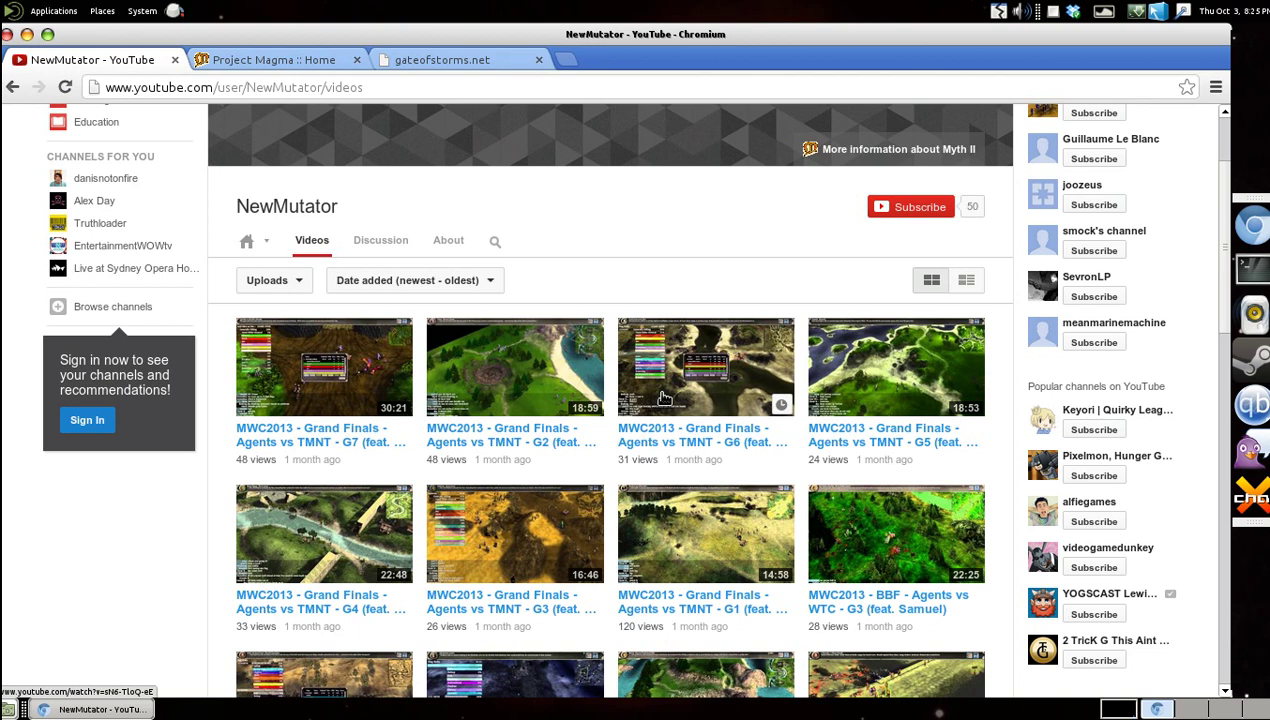
scroll(170, 525, down, 3)
scroll(153, 531, down, 2)
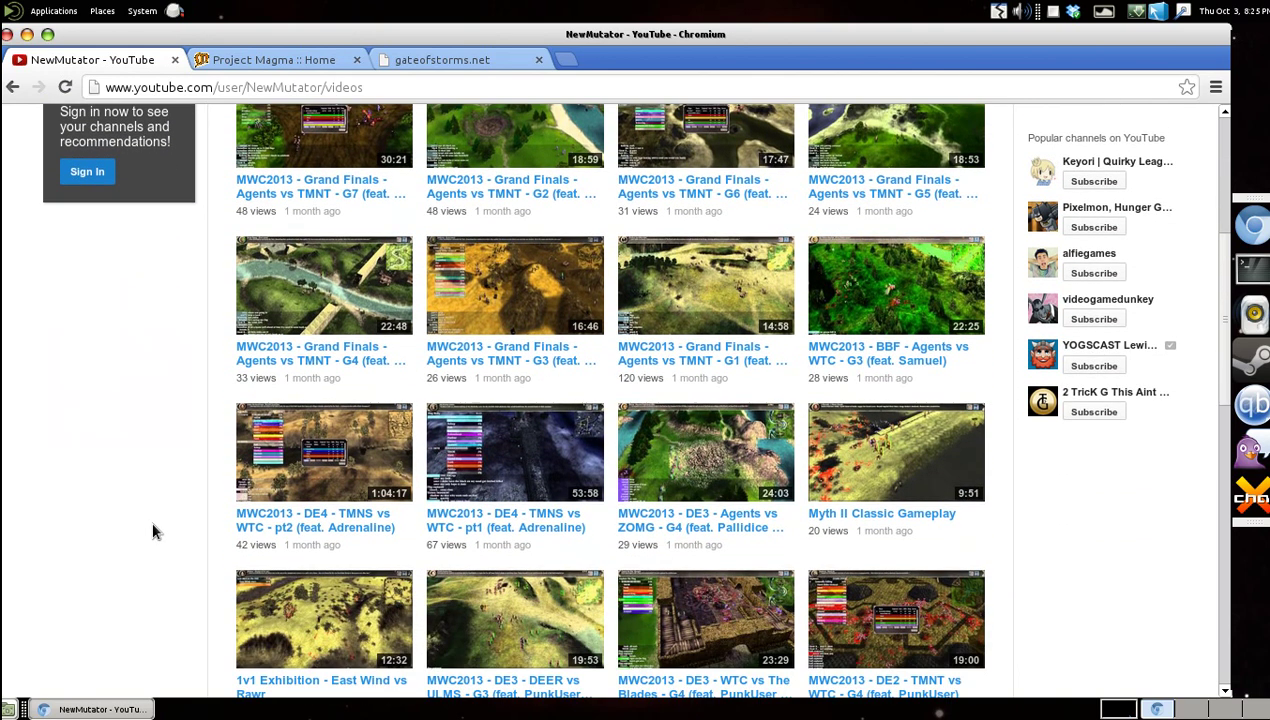
scroll(153, 531, down, 4)
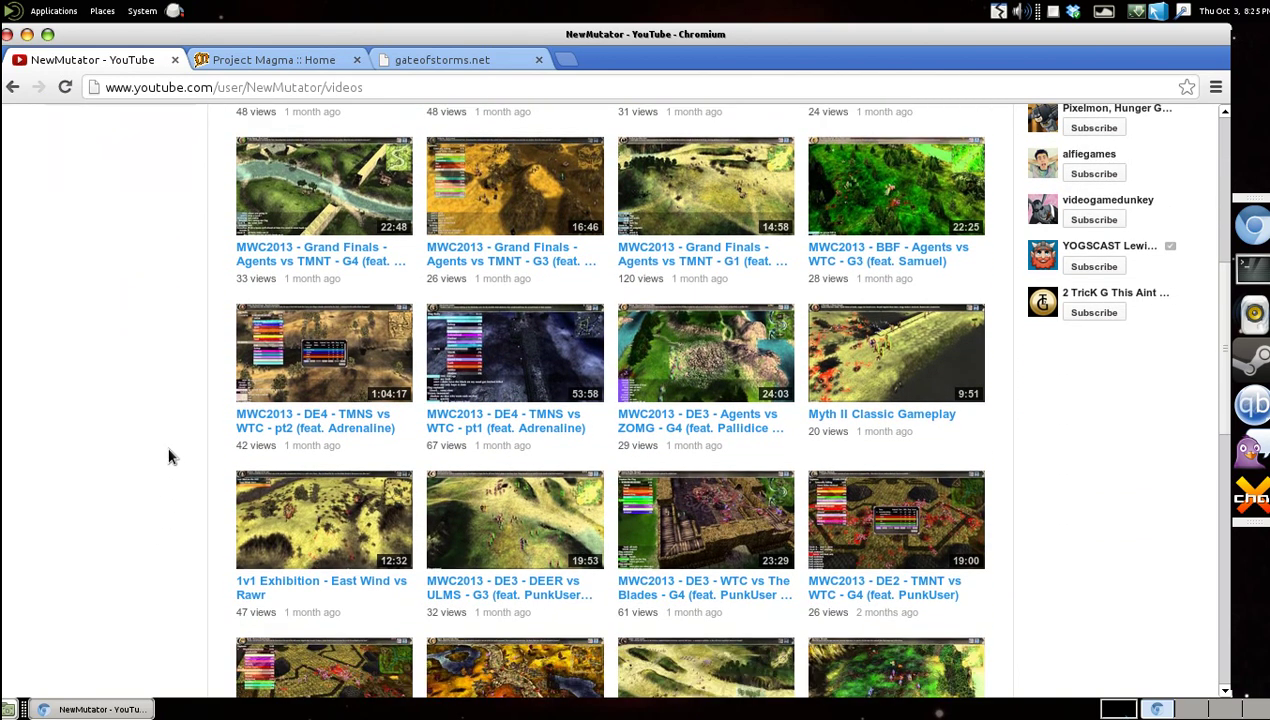
scroll(160, 432, down, 6)
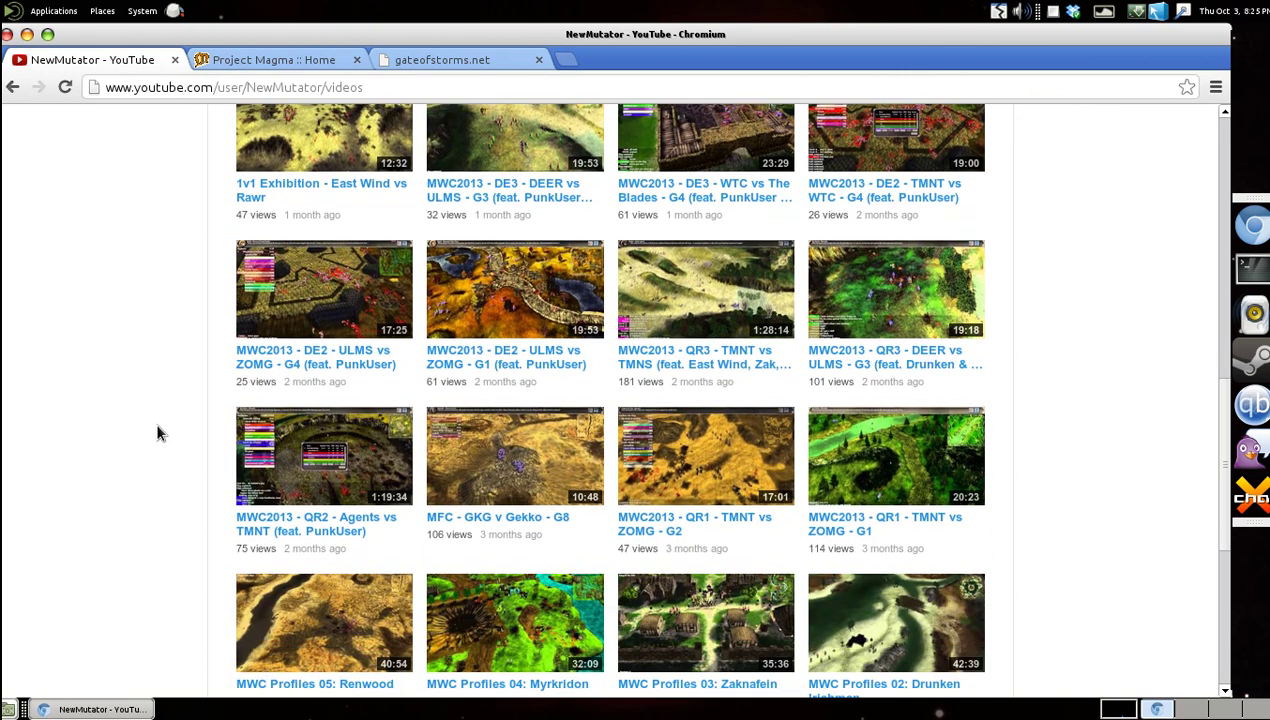
scroll(157, 432, down, 3)
scroll(157, 432, up, 3)
scroll(157, 432, up, 2)
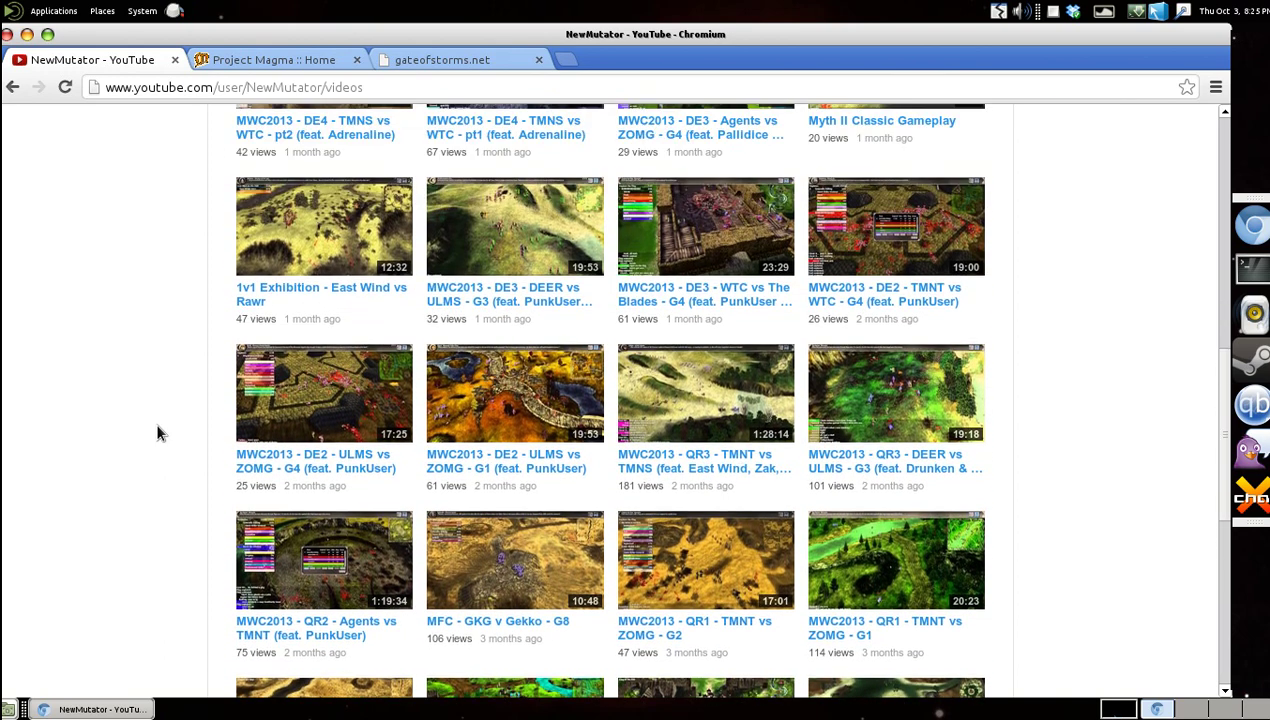
scroll(156, 432, up, 6)
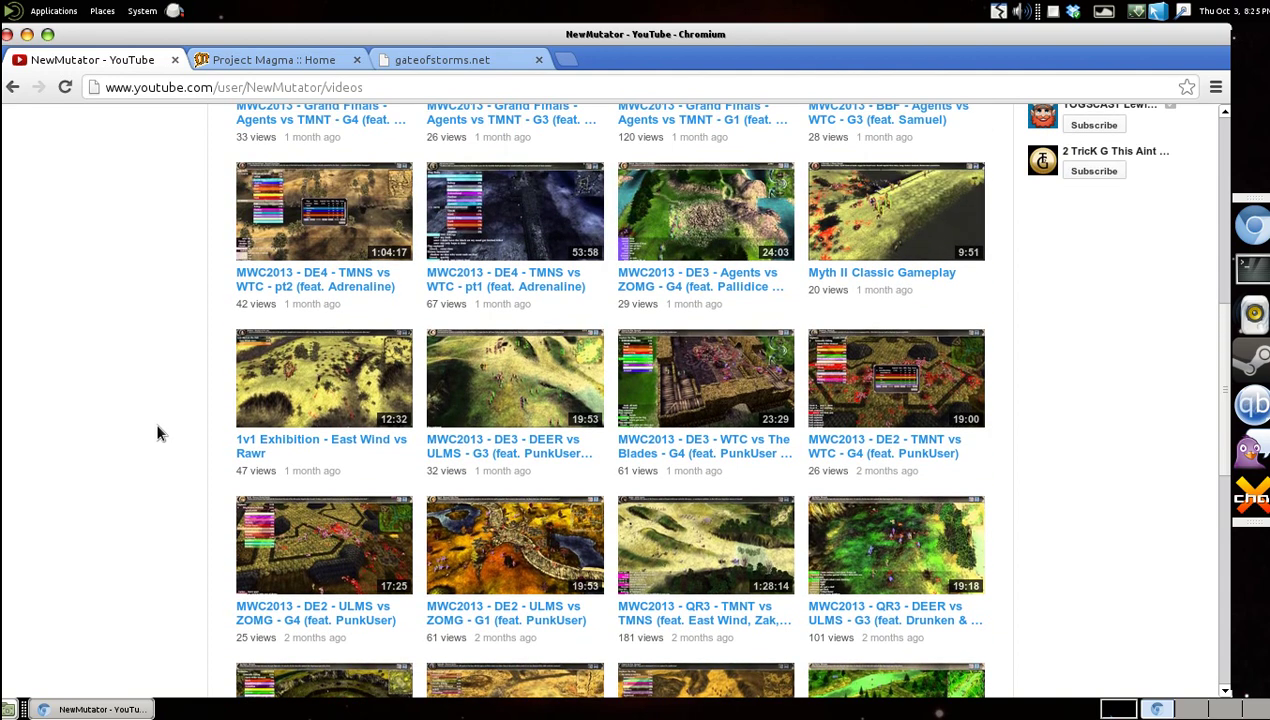
scroll(140, 480, down, 3)
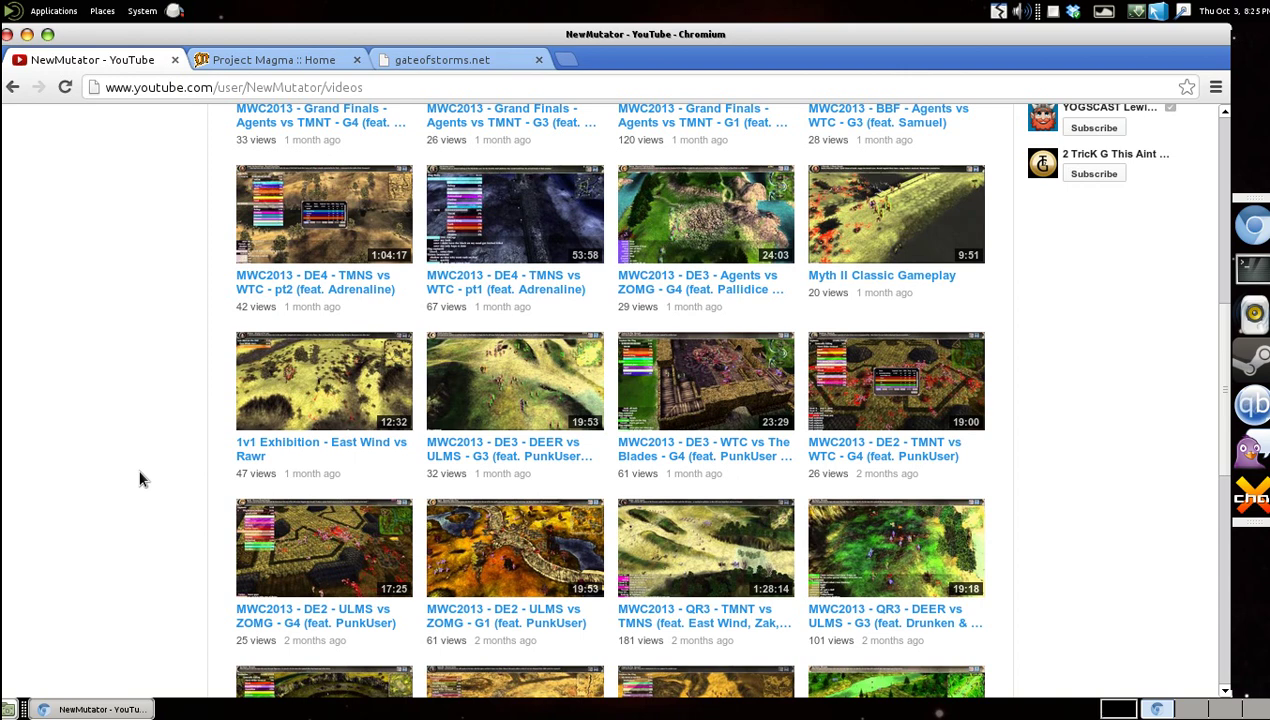
scroll(140, 480, down, 6)
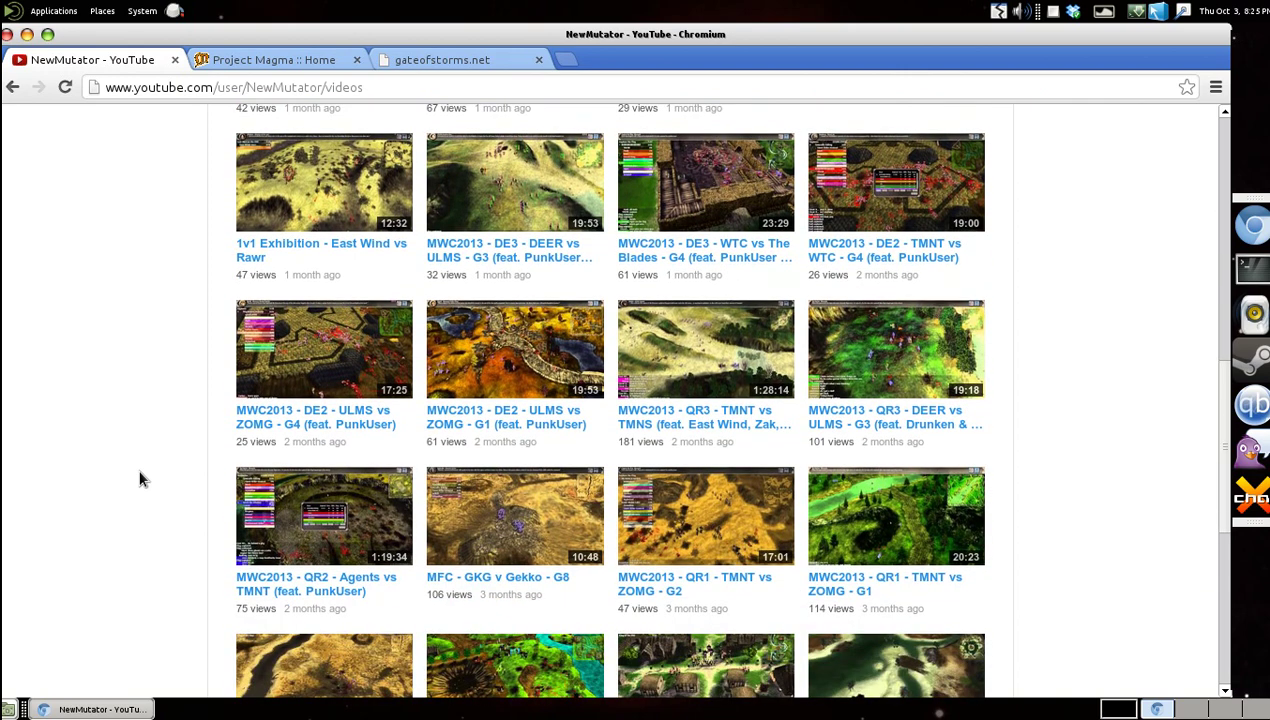
scroll(140, 480, up, 17)
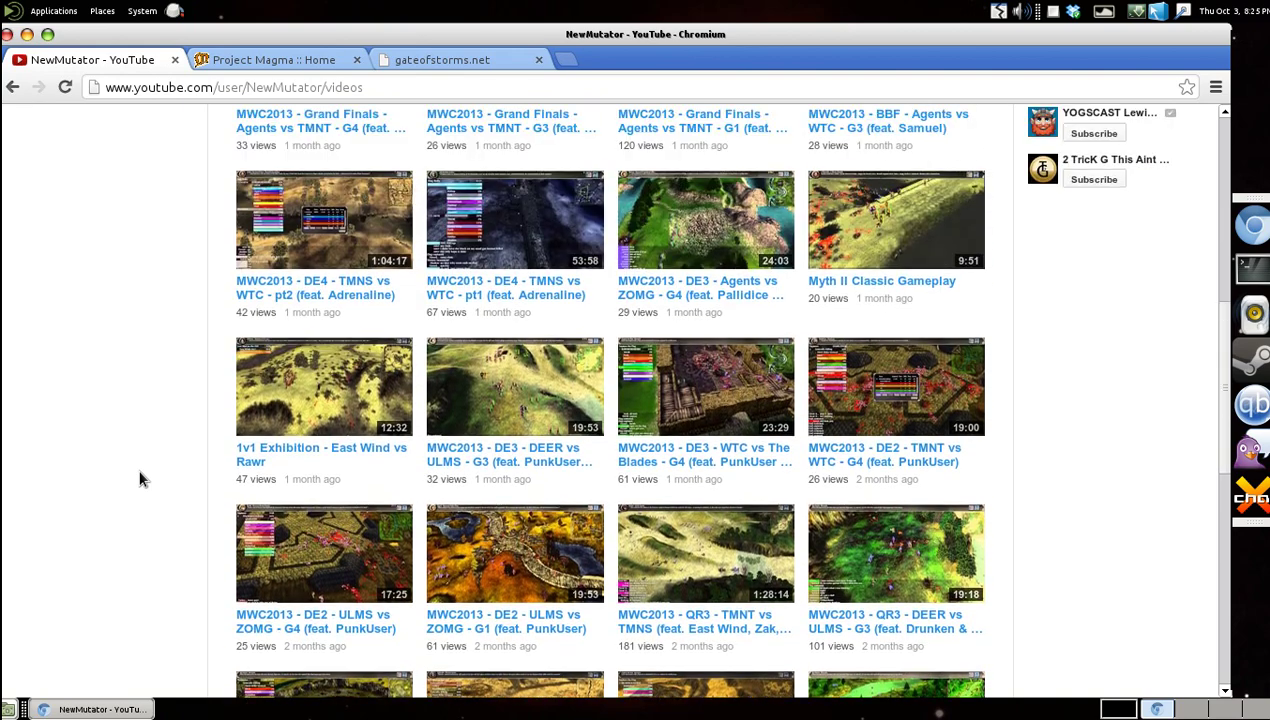
scroll(140, 480, up, 3)
scroll(125, 540, down, 7)
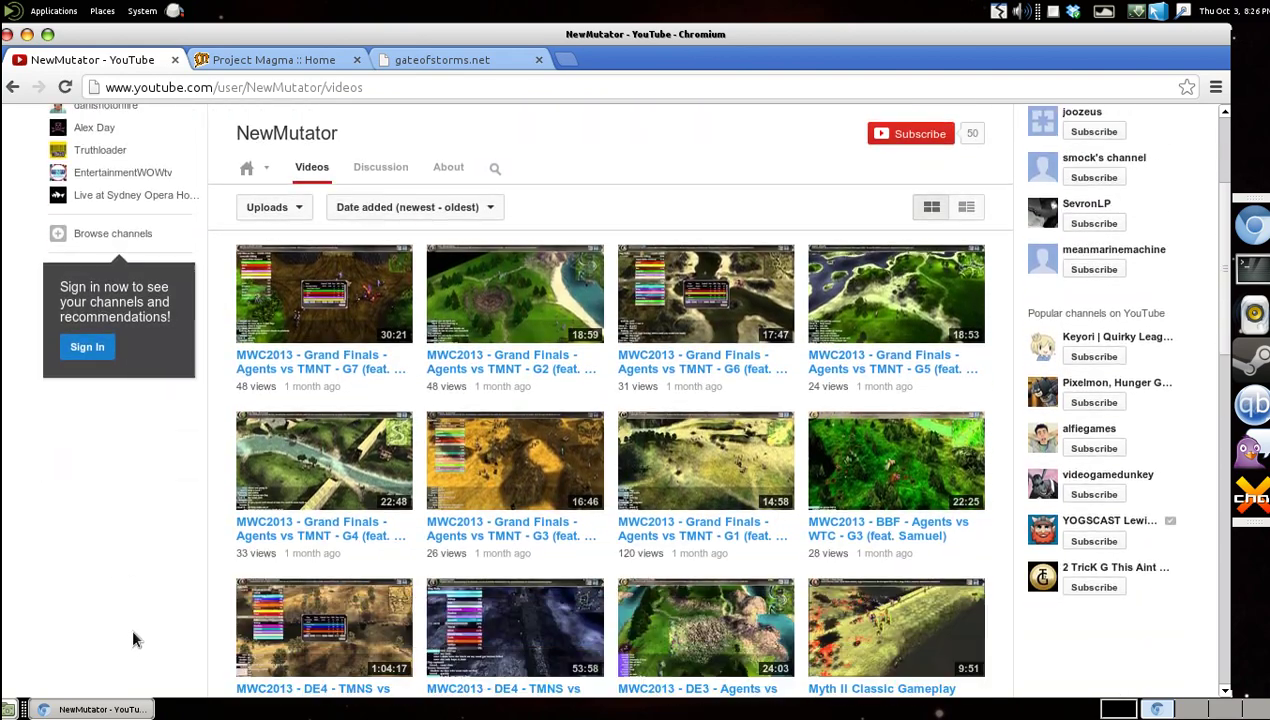
scroll(110, 530, down, 1)
scroll(97, 560, up, 4)
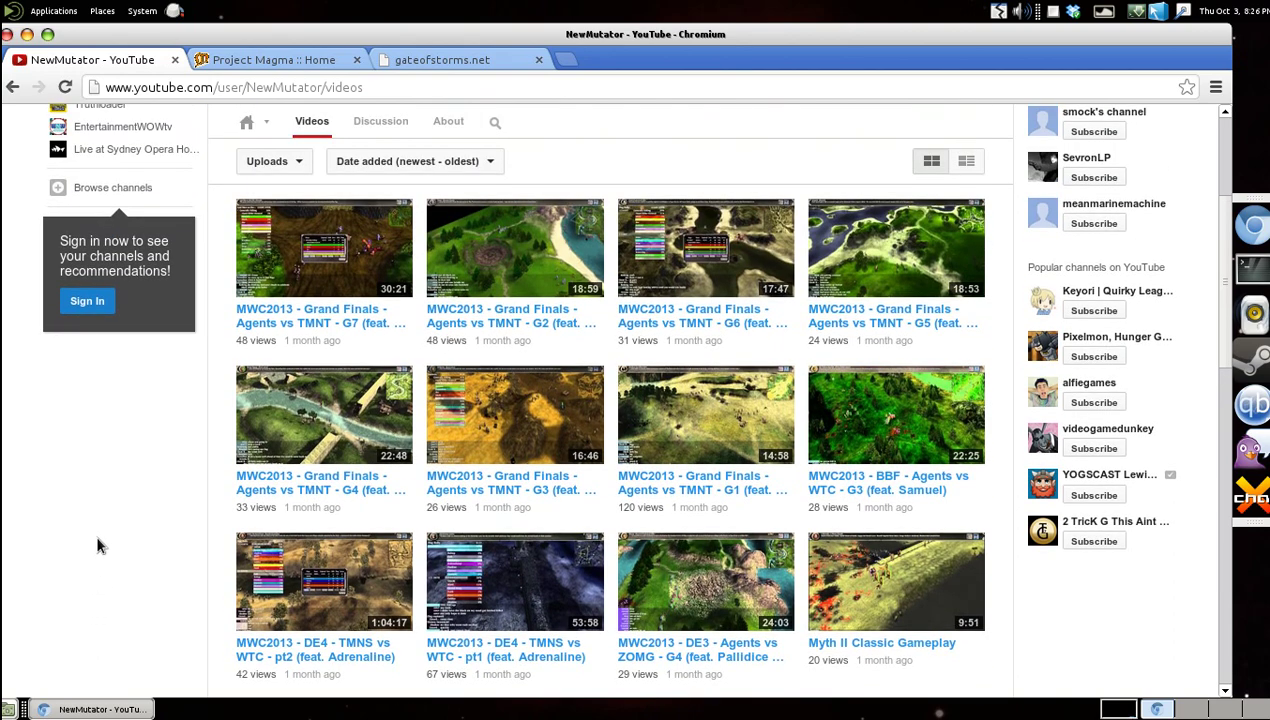
scroll(97, 545, down, 6)
scroll(97, 545, up, 5)
scroll(97, 545, up, 5)
scroll(628, 405, down, 3)
scroll(636, 410, up, 3)
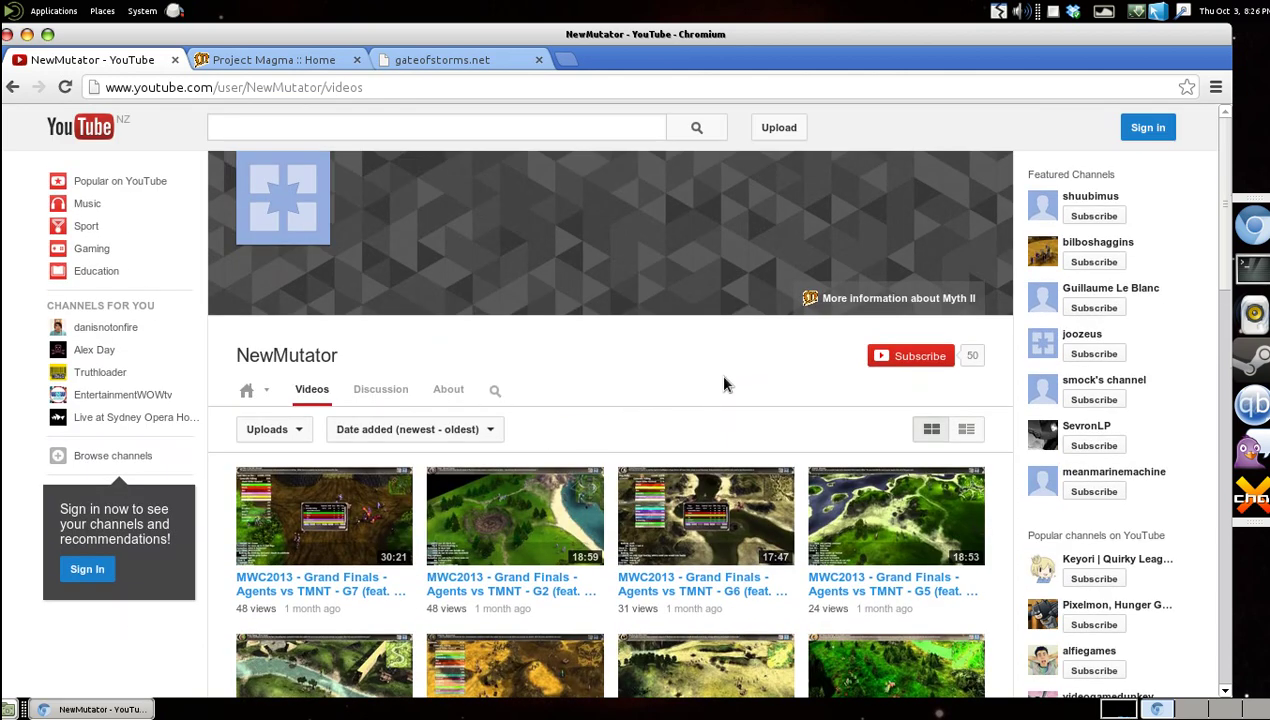
scroll(725, 384, down, 3)
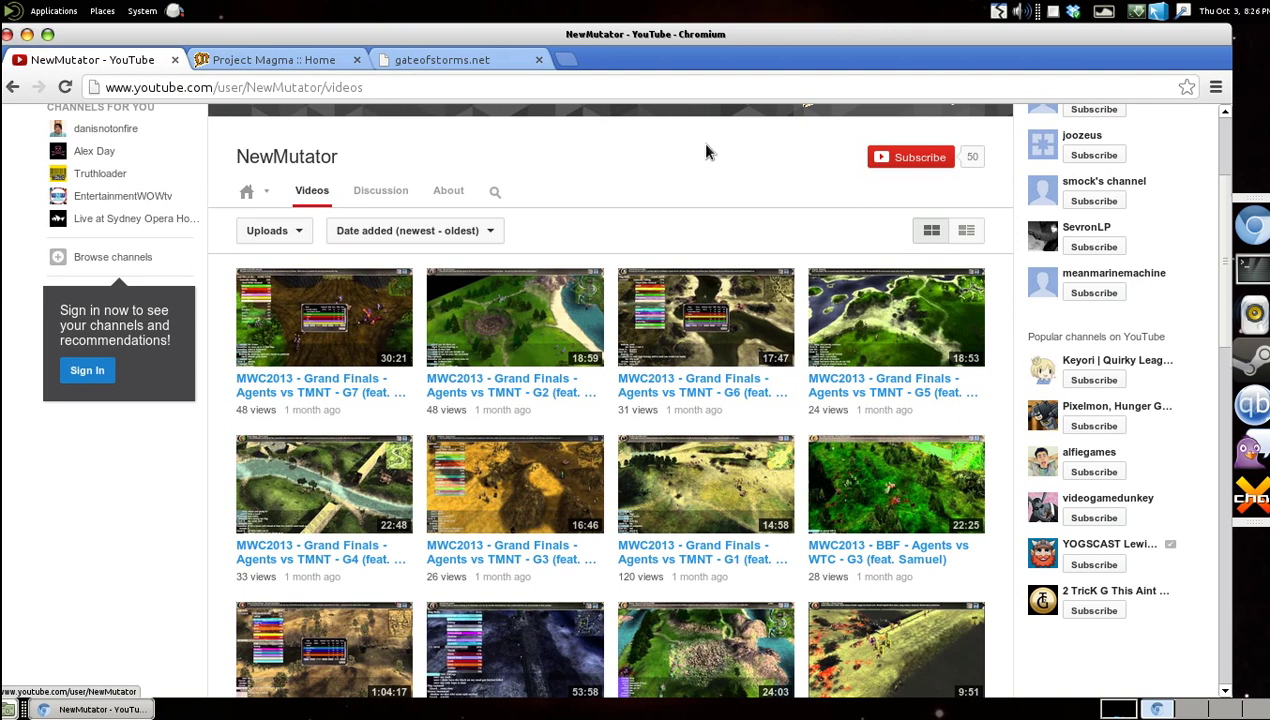
scroll(707, 150, down, 3)
scroll(1131, 524, down, 4)
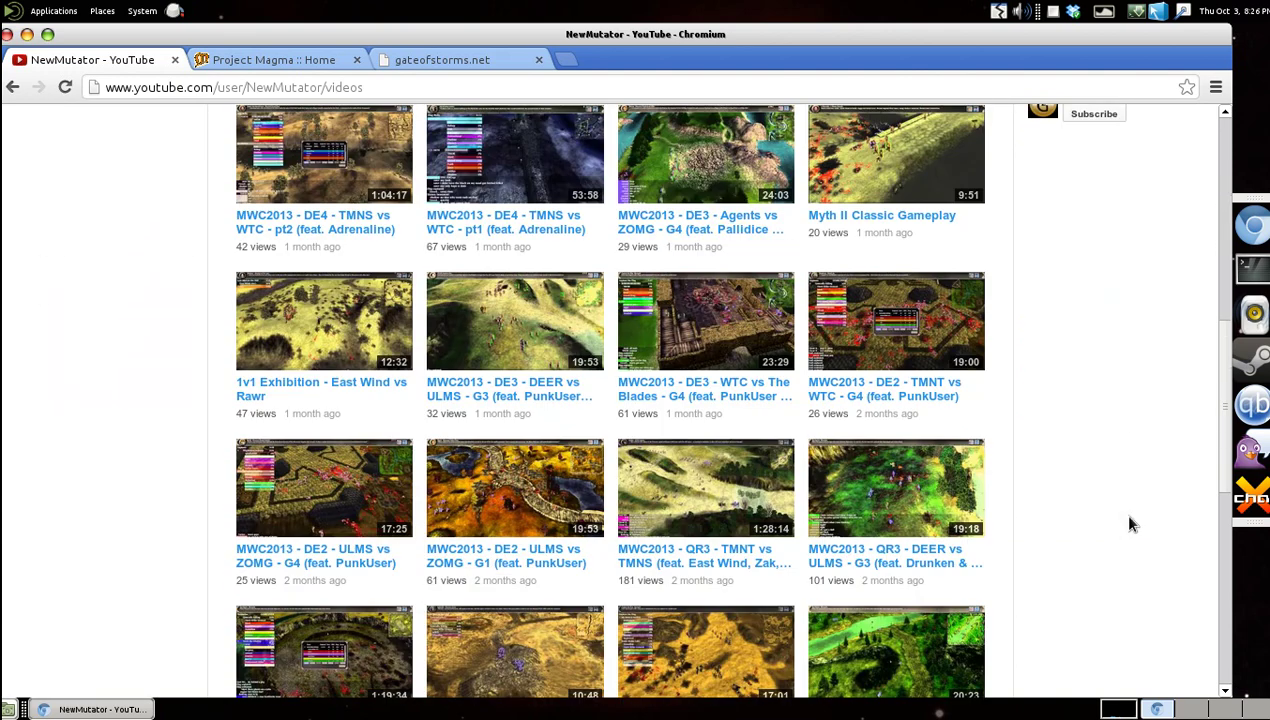
scroll(1134, 600, down, 2)
Open the channel's About page and follow its Myth CD link to the mwc.elitepixel.net index.
scroll(1135, 629, up, 3)
scroll(1133, 631, up, 4)
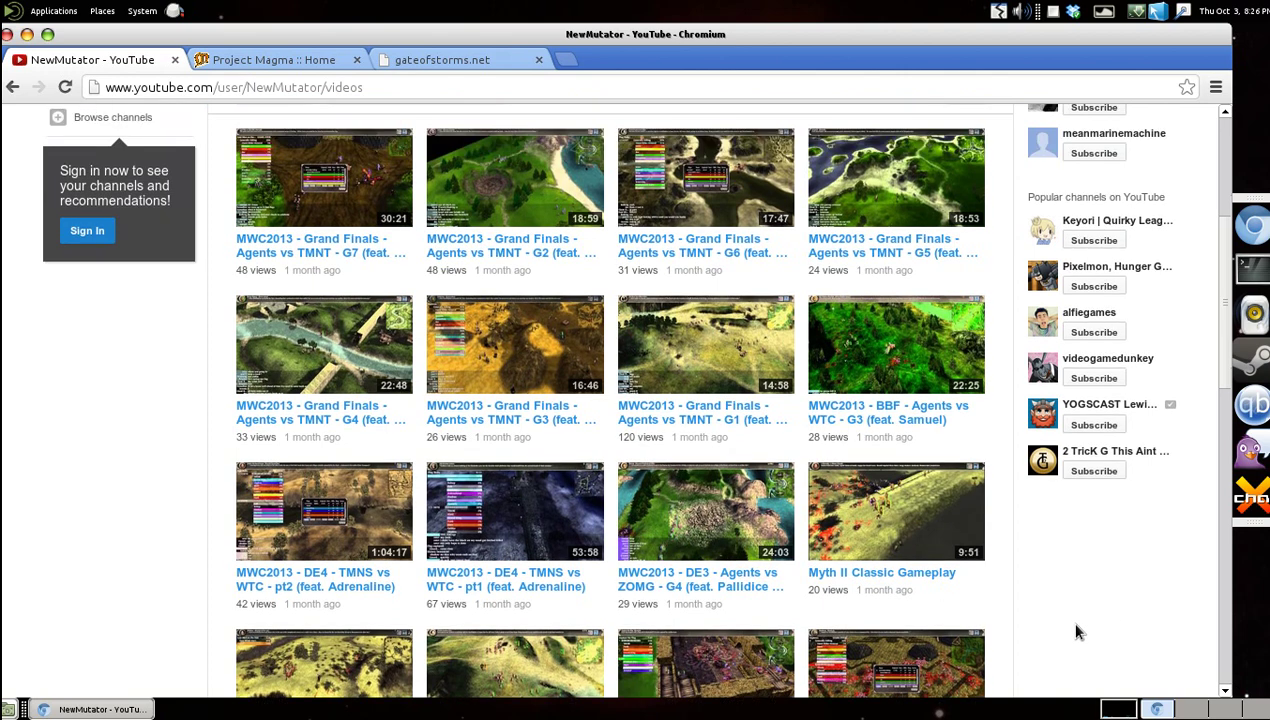
scroll(1021, 613, up, 3)
click(449, 305)
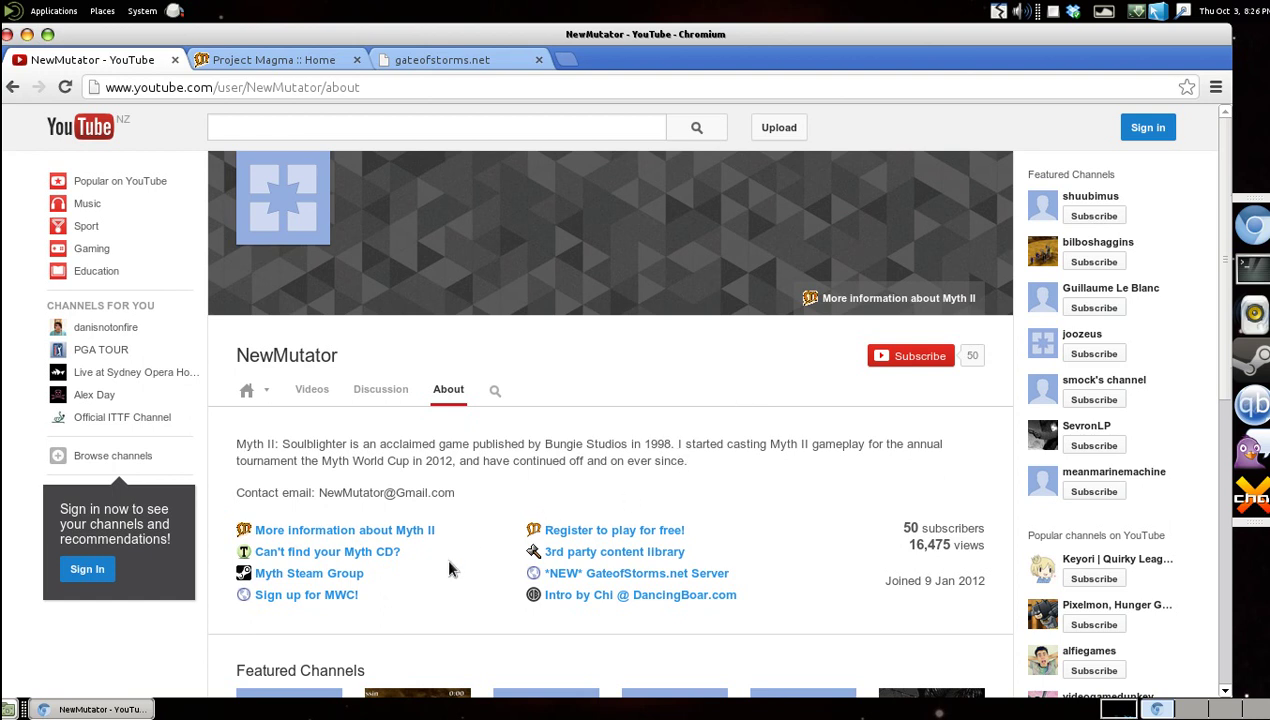
click(360, 557)
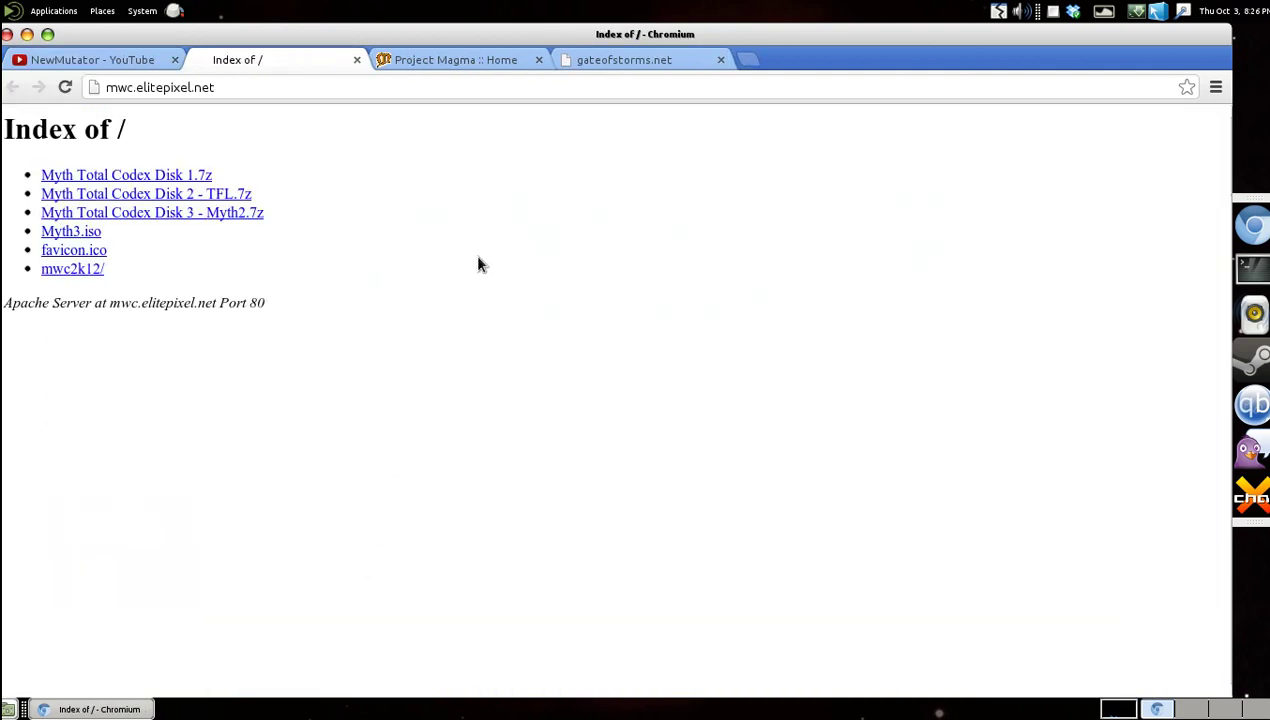
Copy the Myth Total Codex Disk 3 link address and open a terminal window beside Chromium.
right_click(229, 209)
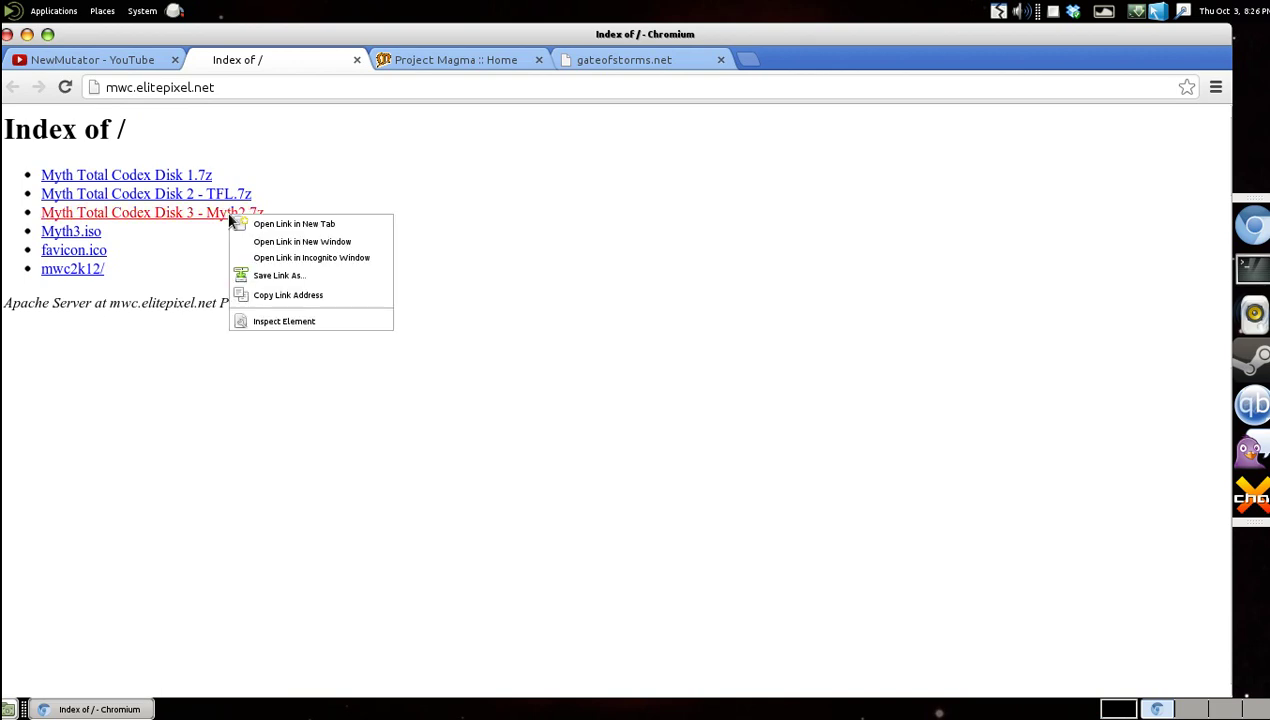
click(248, 292)
click(1249, 270)
drag(366, 62, 903, 236)
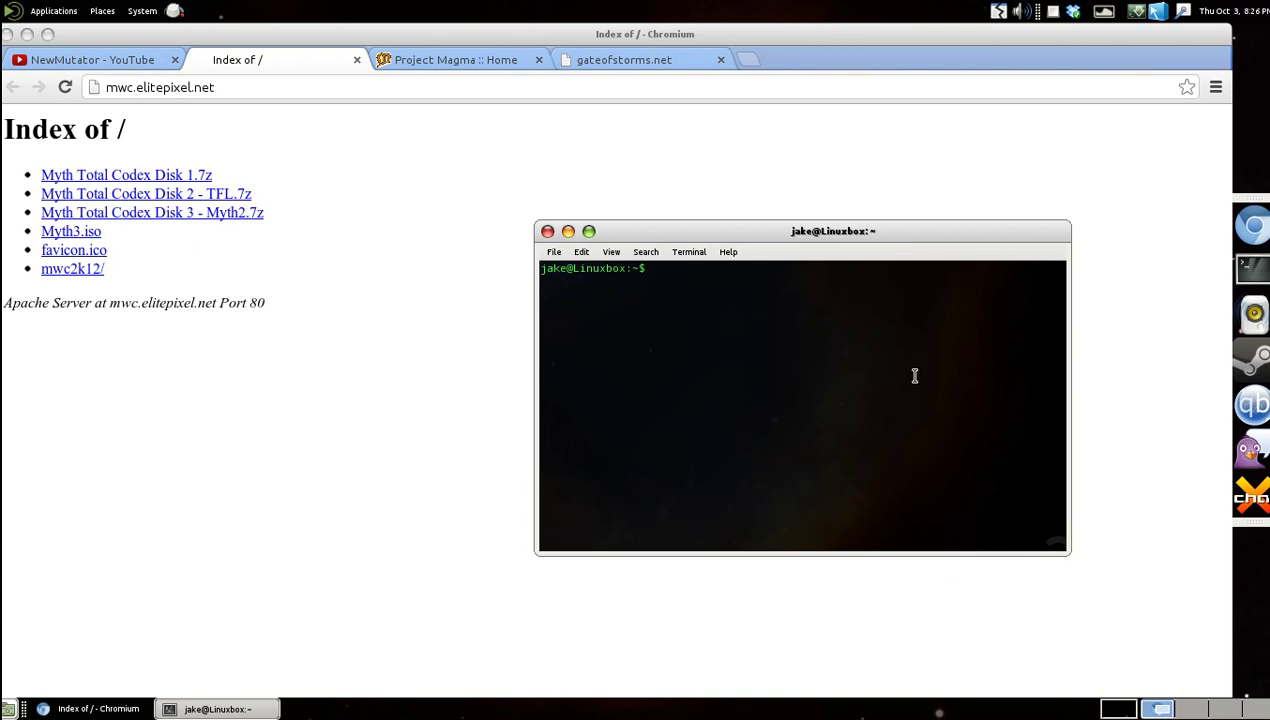
Change the terminal into the ~/Downloads folder.
text(cd ~/Dow)
key(Tab)
key(Return)
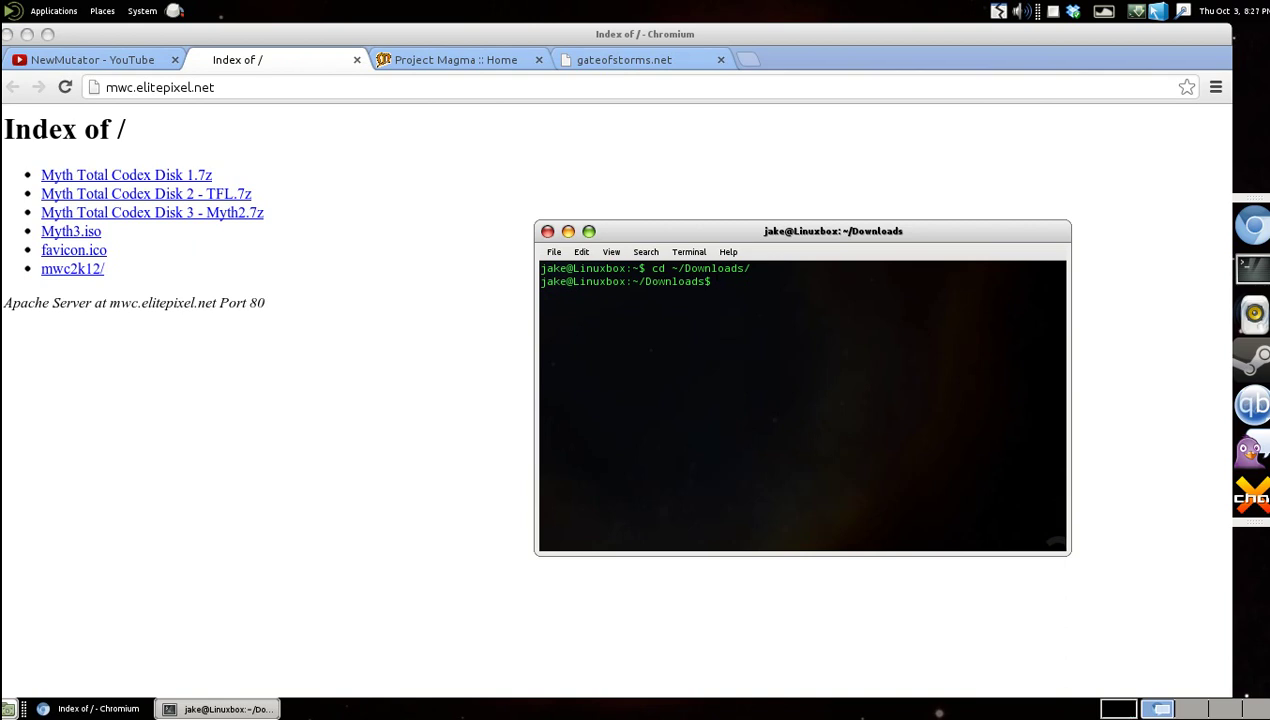
Start a wget -c download of the pasted Disk 3 URL, then minimize the terminal.
text(wget -c)
right_click(893, 292)
click(928, 384)
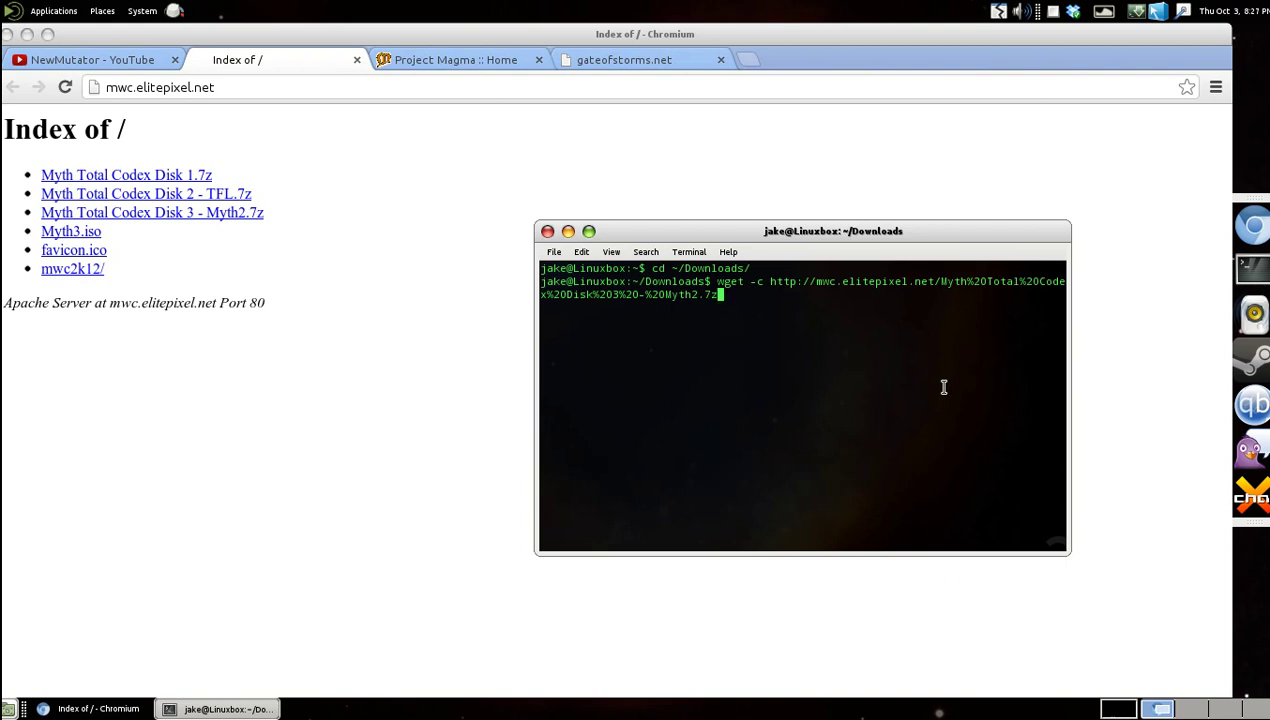
key(Return)
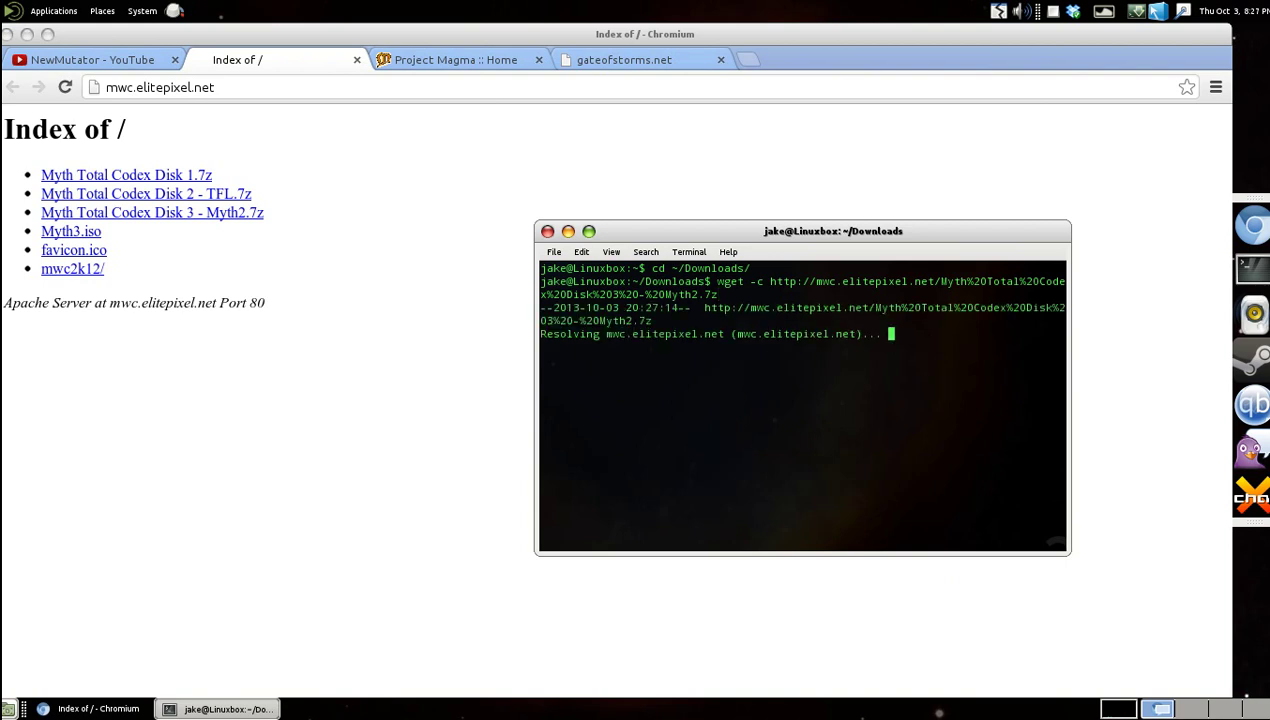
click(568, 232)
Close the file index tab and open the Downloads folder in the file manager.
click(356, 59)
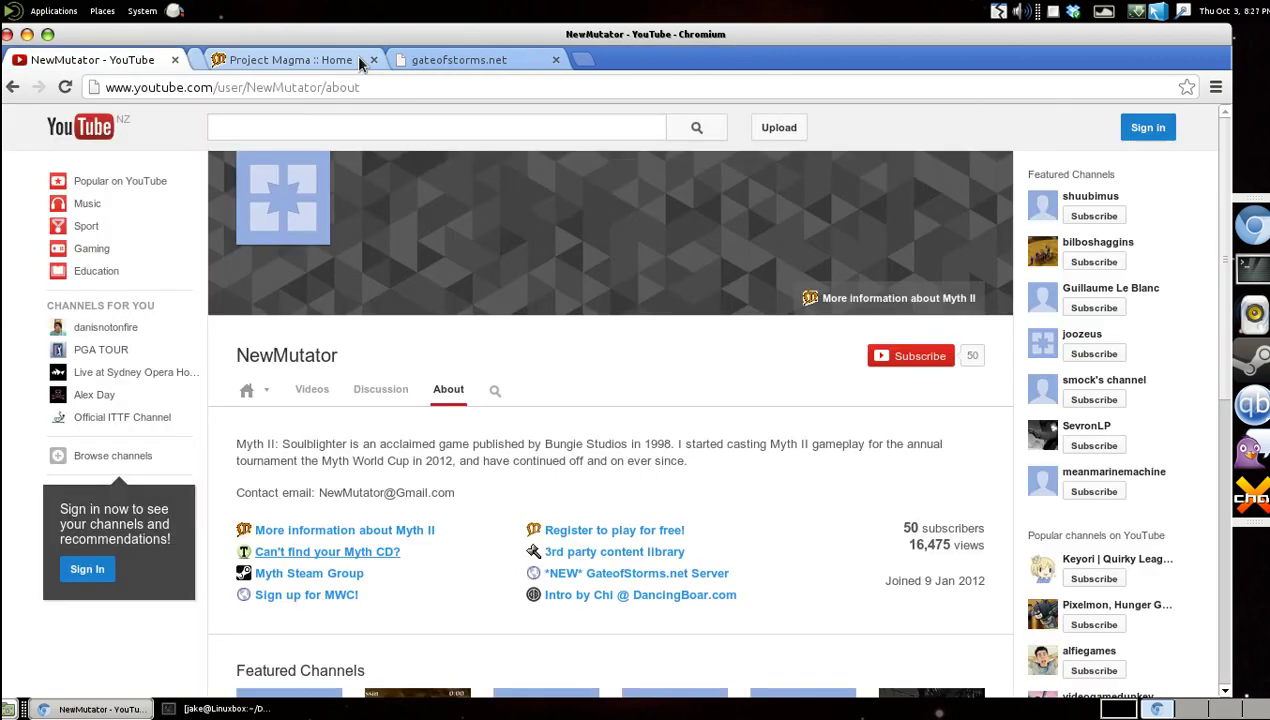
click(145, 11)
mouse_move(102, 11)
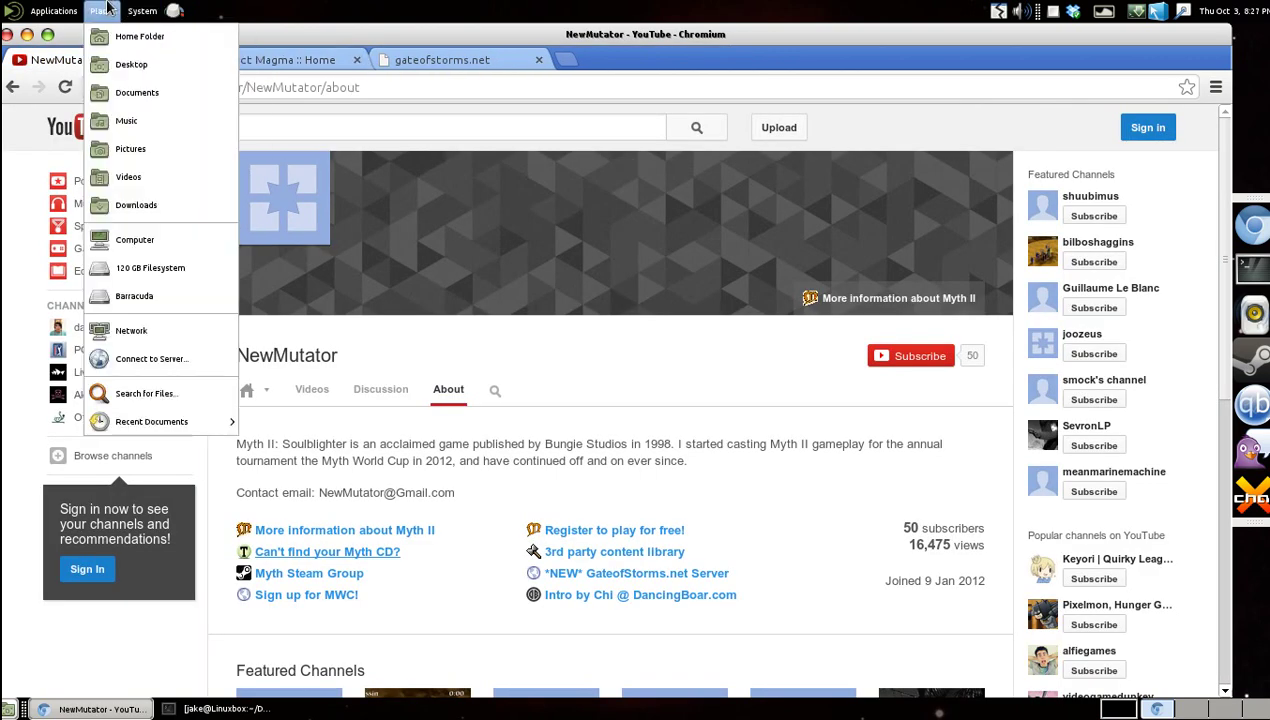
click(161, 207)
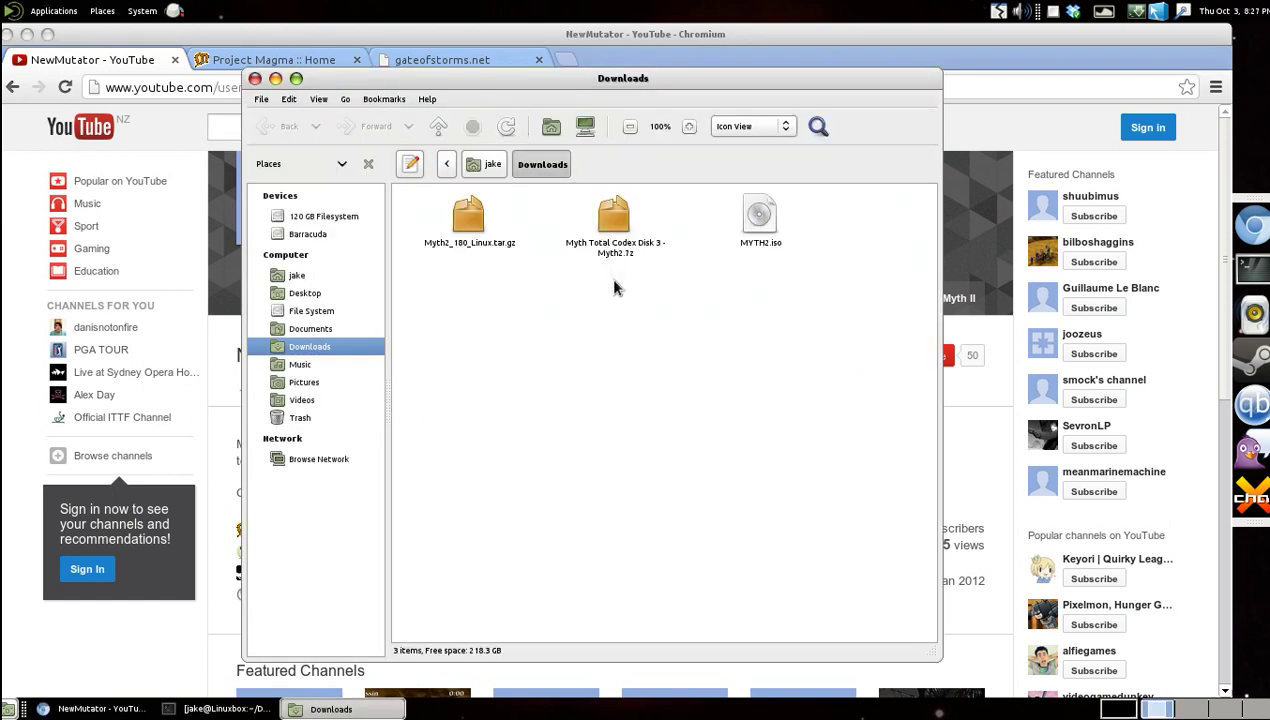
Delete MYTH2.iso from Downloads and open a new terminal window.
drag(785, 345, 735, 233)
key(Delete)
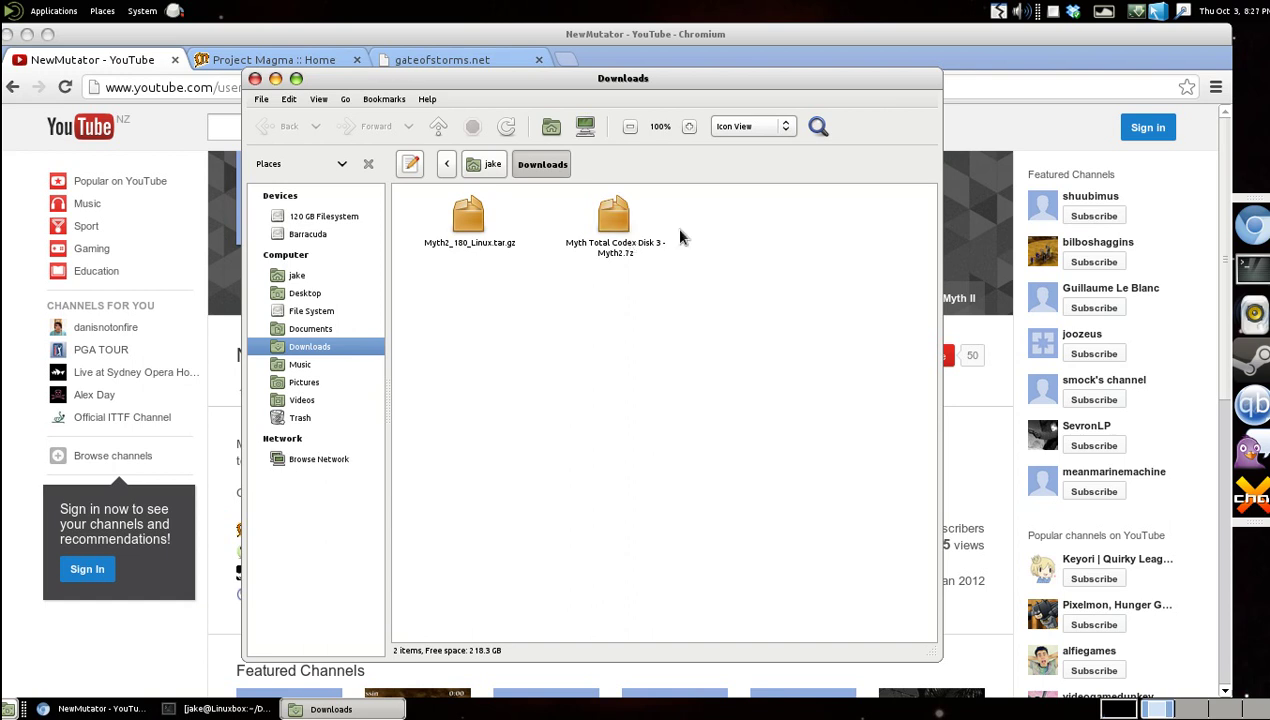
click(1250, 265)
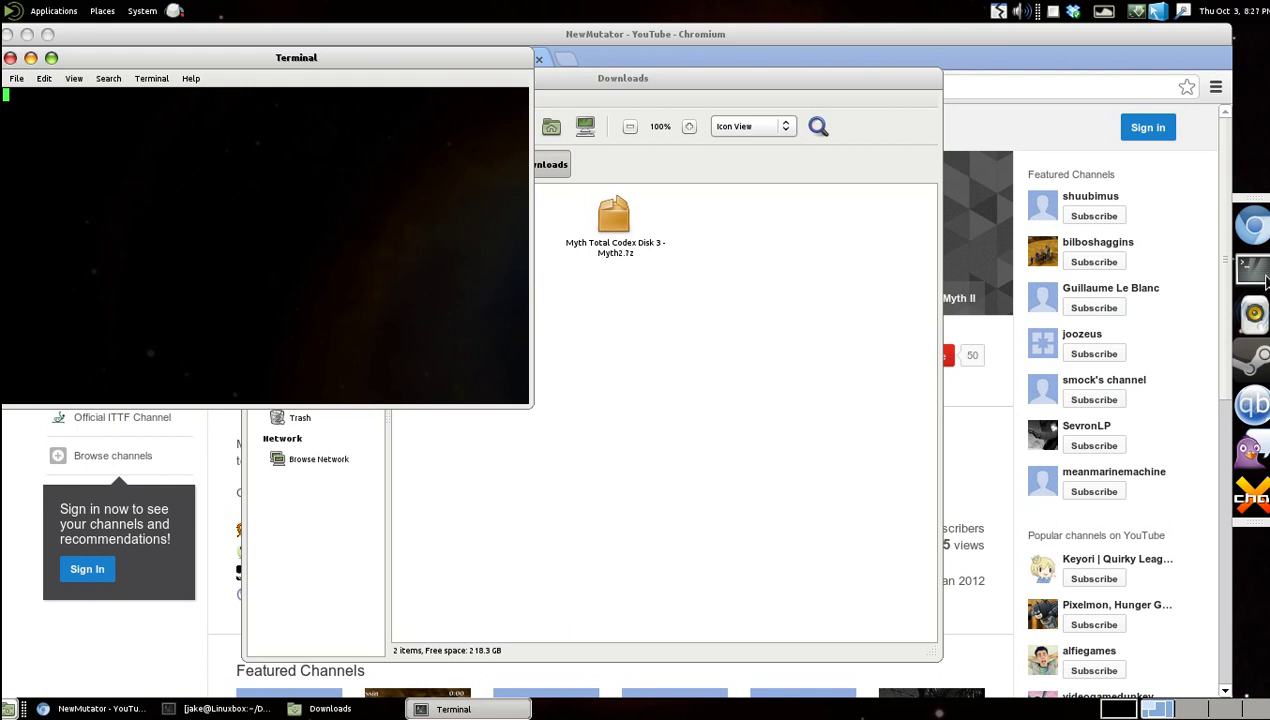
Run sudo apt-get install p7zip, which reports p7zip is already the newest version.
drag(395, 85, 960, 303)
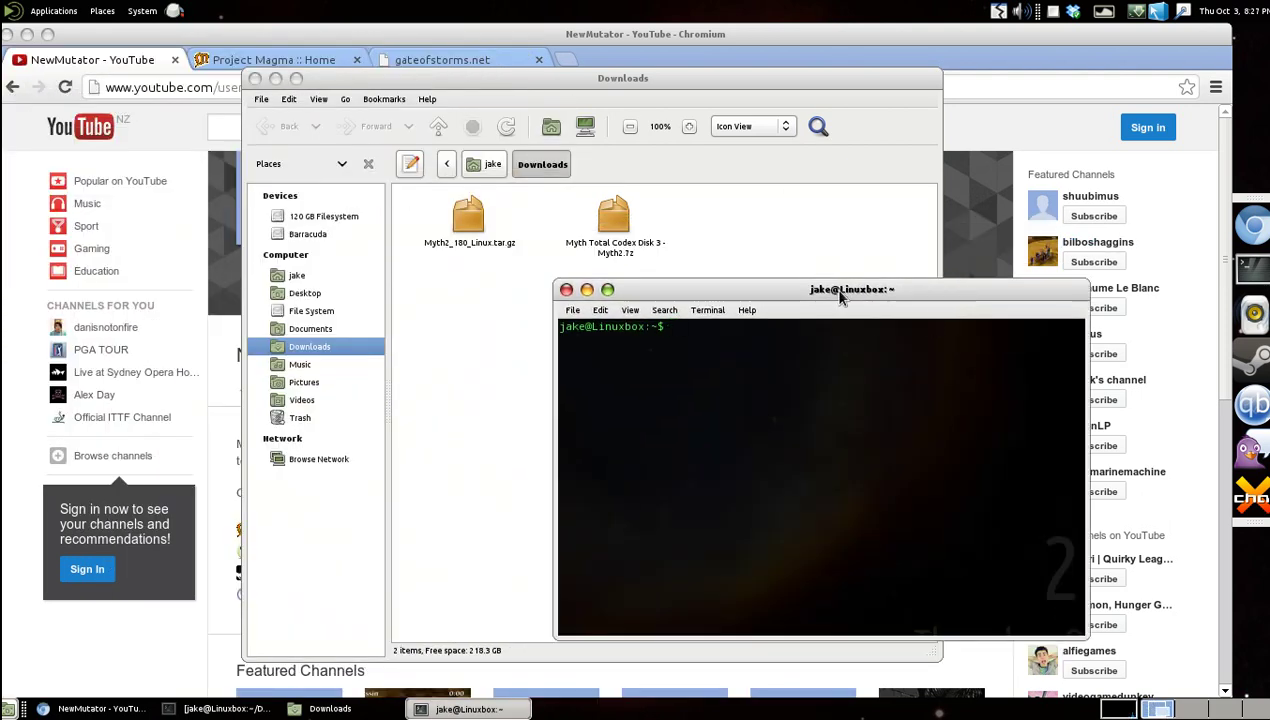
drag(840, 292, 915, 290)
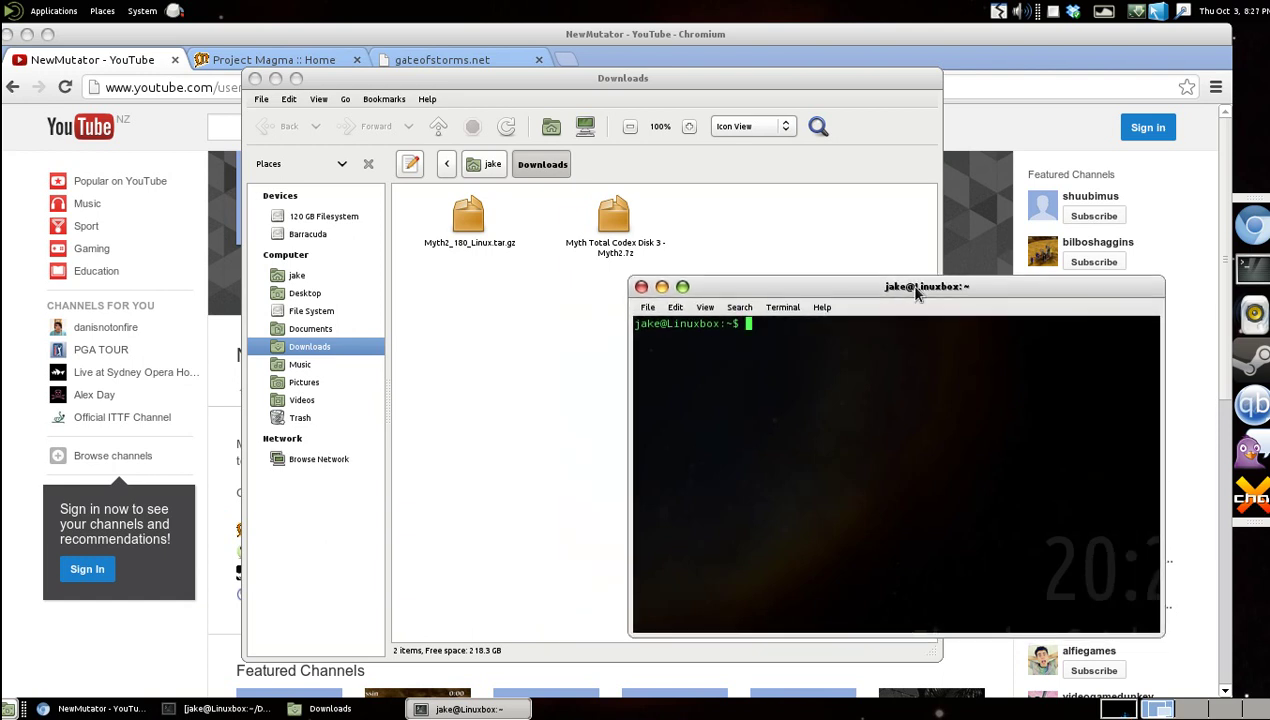
text(sudo apt-)
text(get instal)
text(l p)
text(7)
text(-)
key(BackSpace)
text(z)
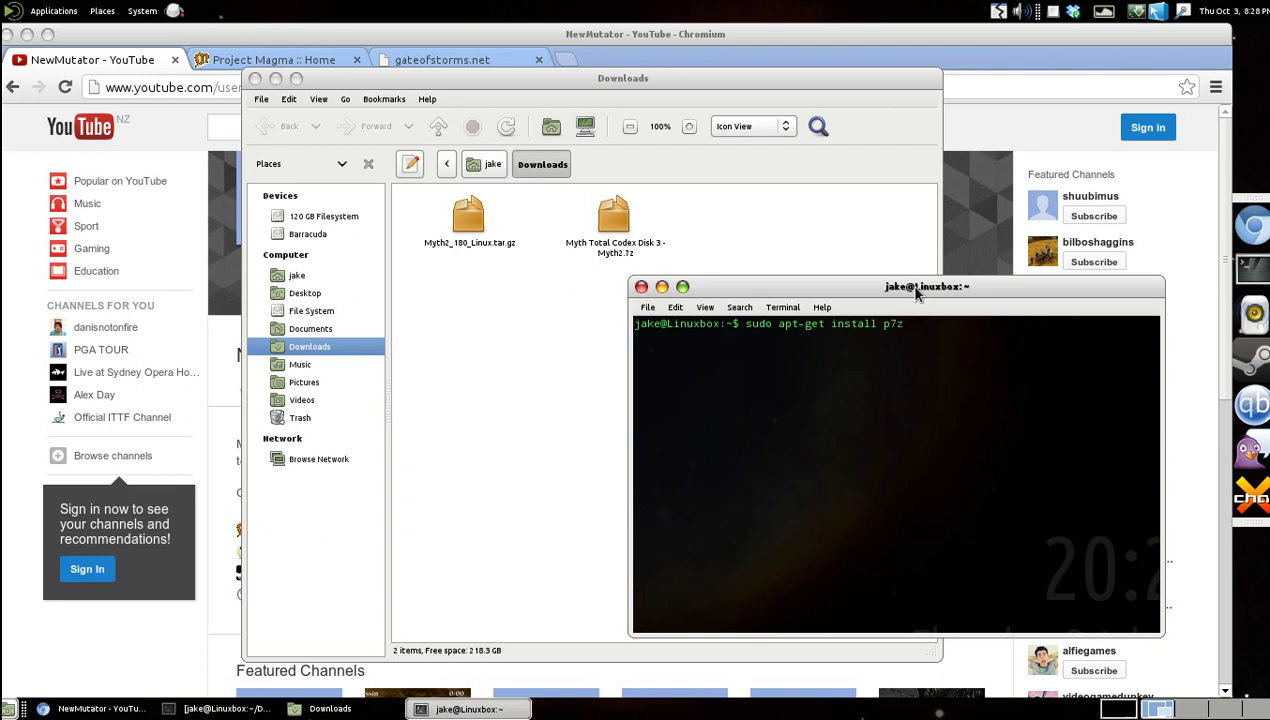
key(Tab)
key(Tab)
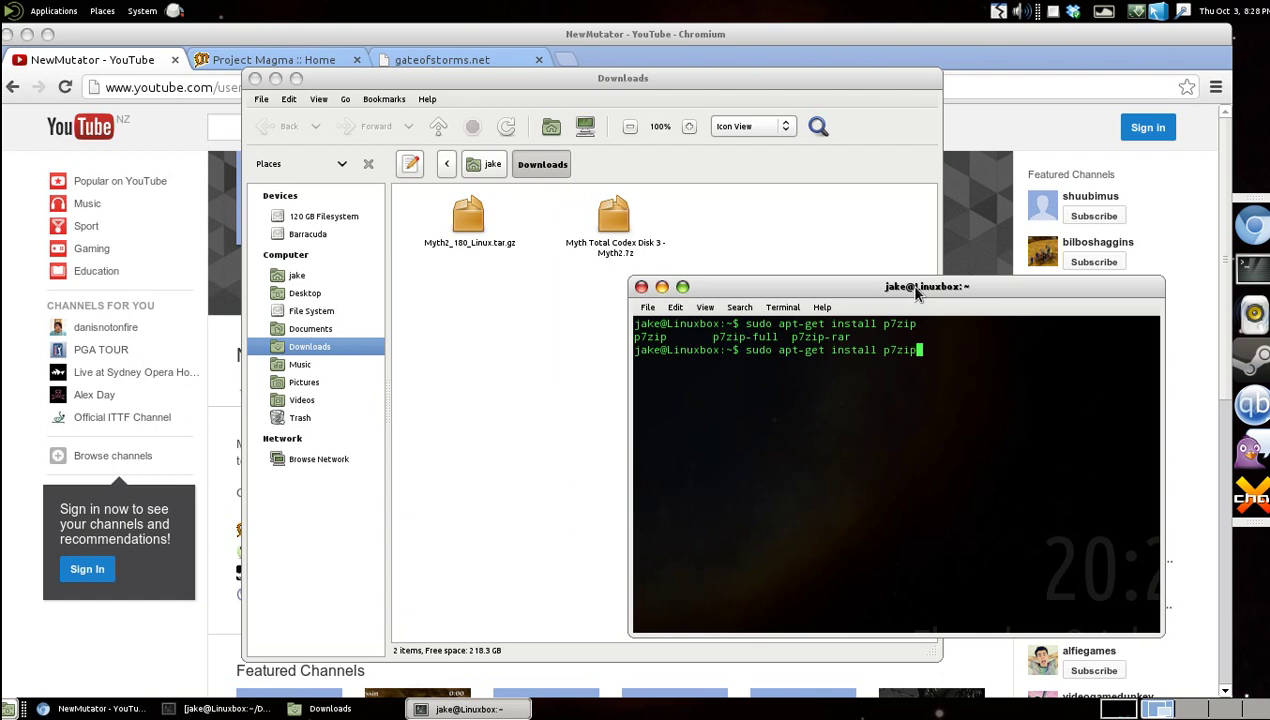
key(Return)
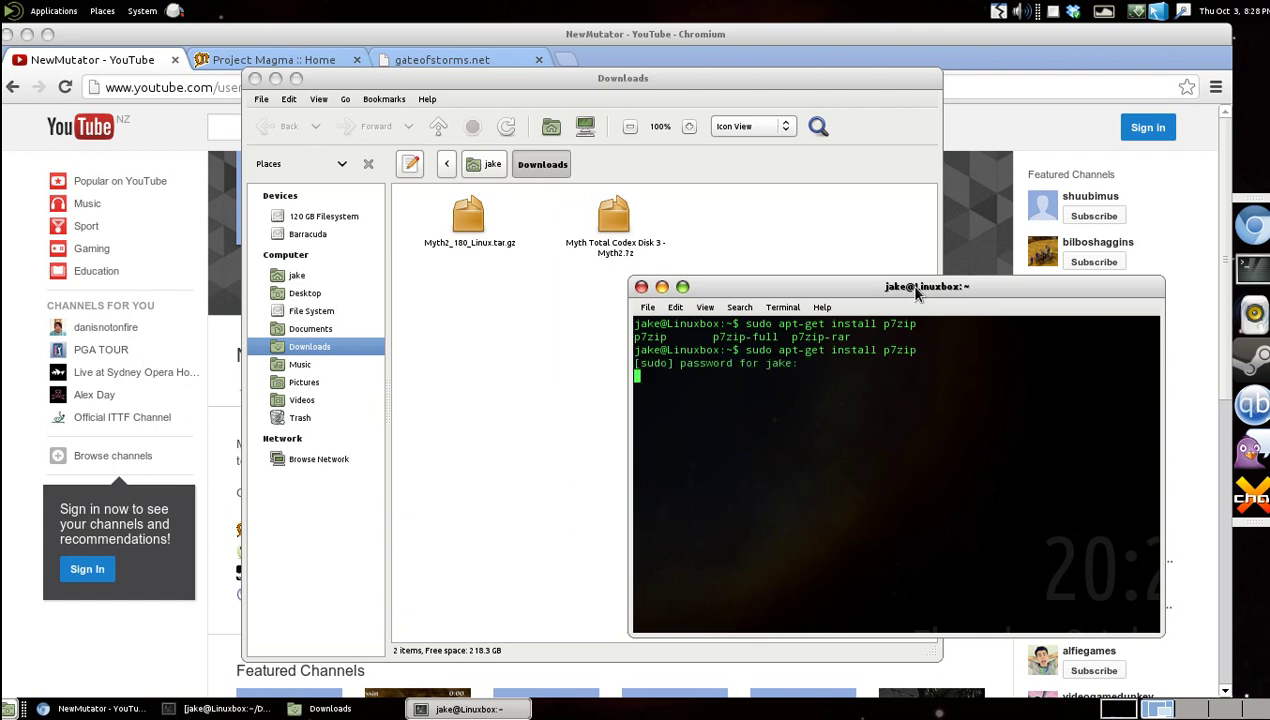
key(Return)
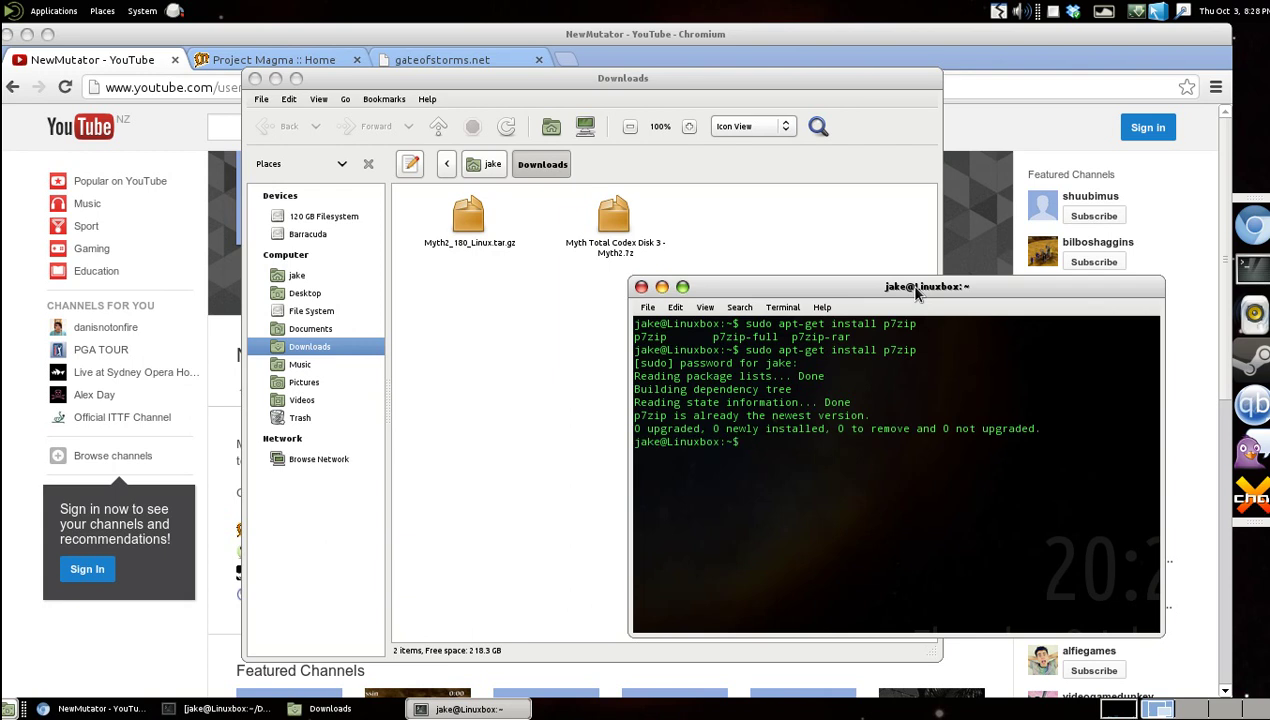
Close the terminal, leaving the Downloads folder showing with nothing selected.
click(641, 287)
drag(641, 290, 731, 281)
click(703, 296)
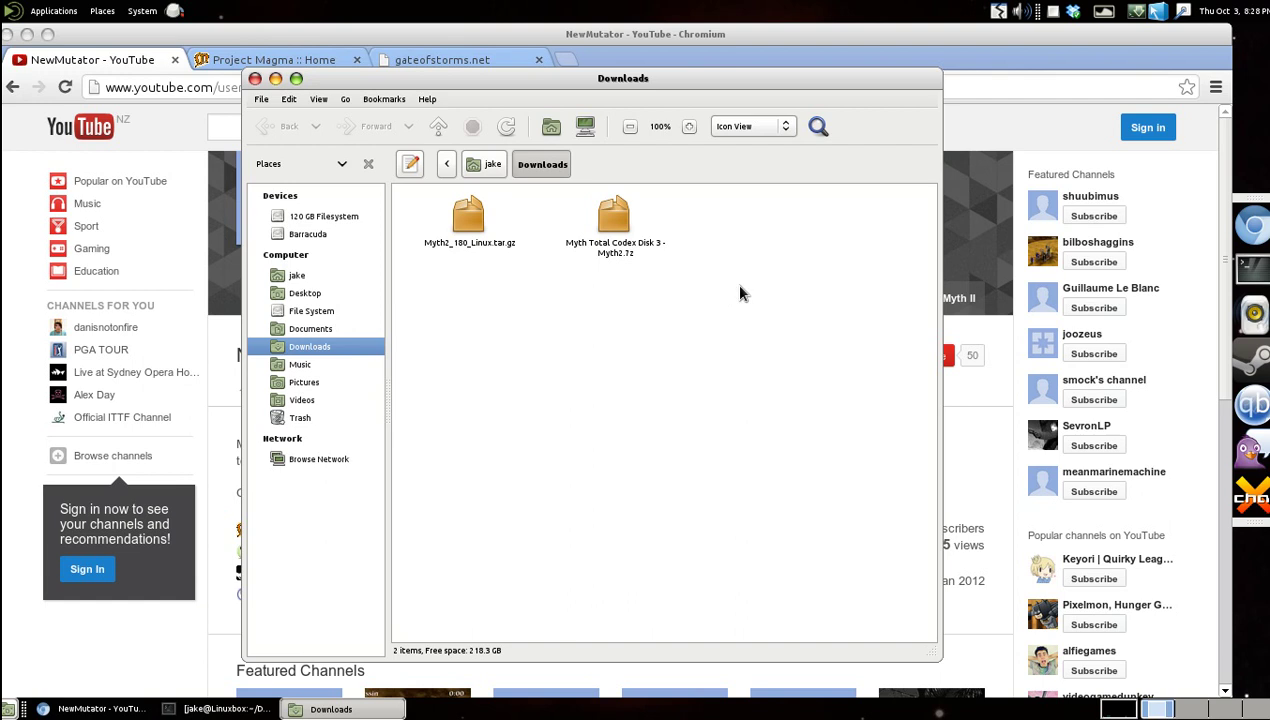
Open the Myth Total Codex Disk 3 - Myth2.7z archive in Engrampa.
right_click(614, 218)
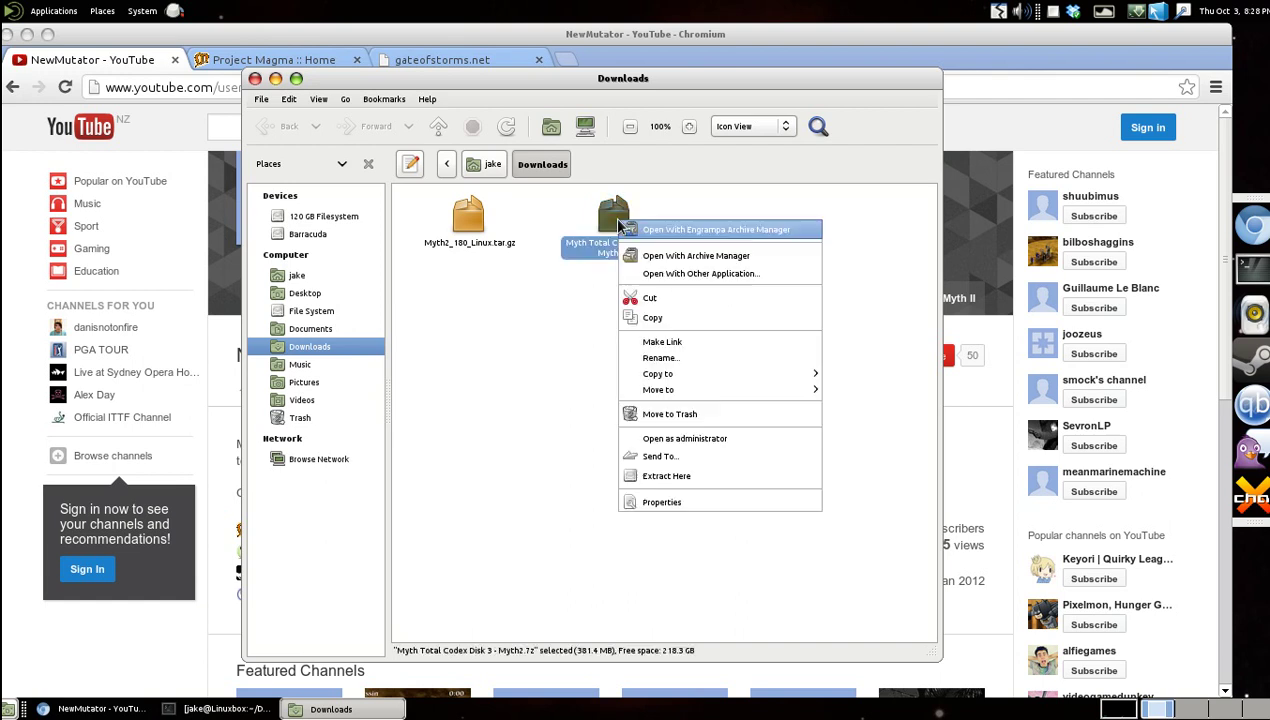
click(672, 231)
drag(337, 65, 725, 123)
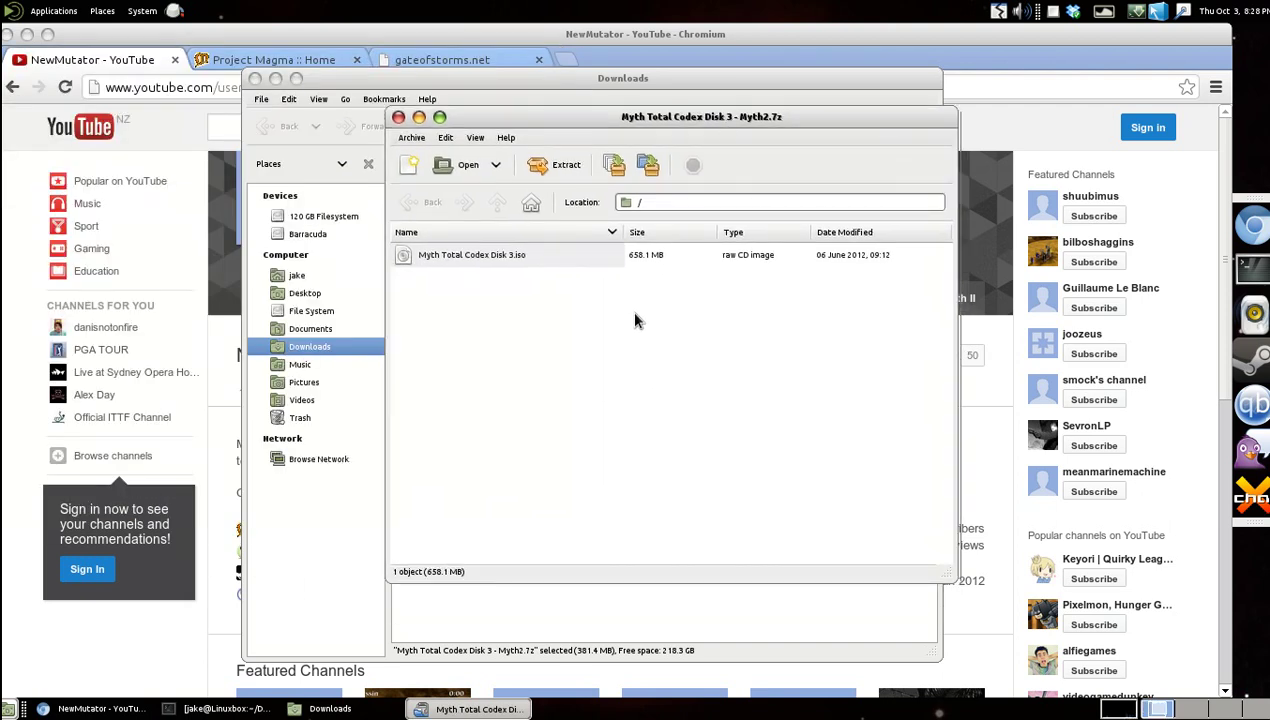
Extract all files into Downloads, then switch back to Chromium's Project Magma tab.
click(556, 165)
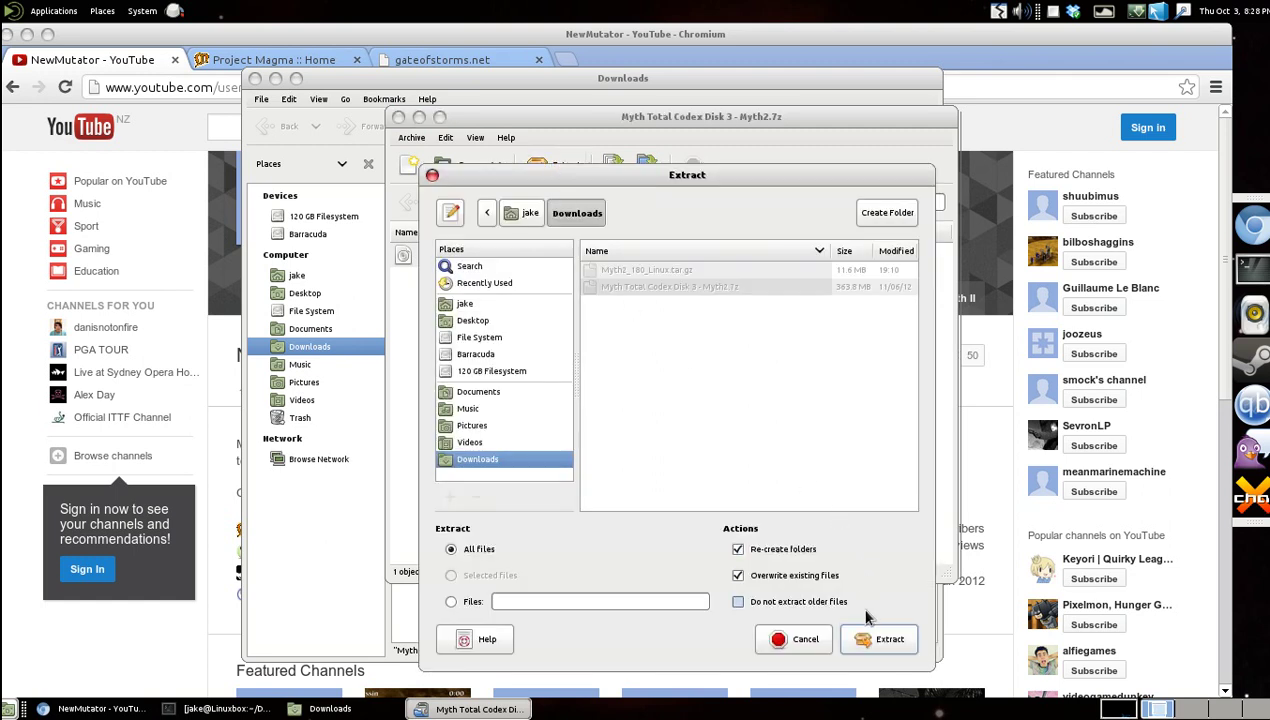
click(868, 637)
click(881, 634)
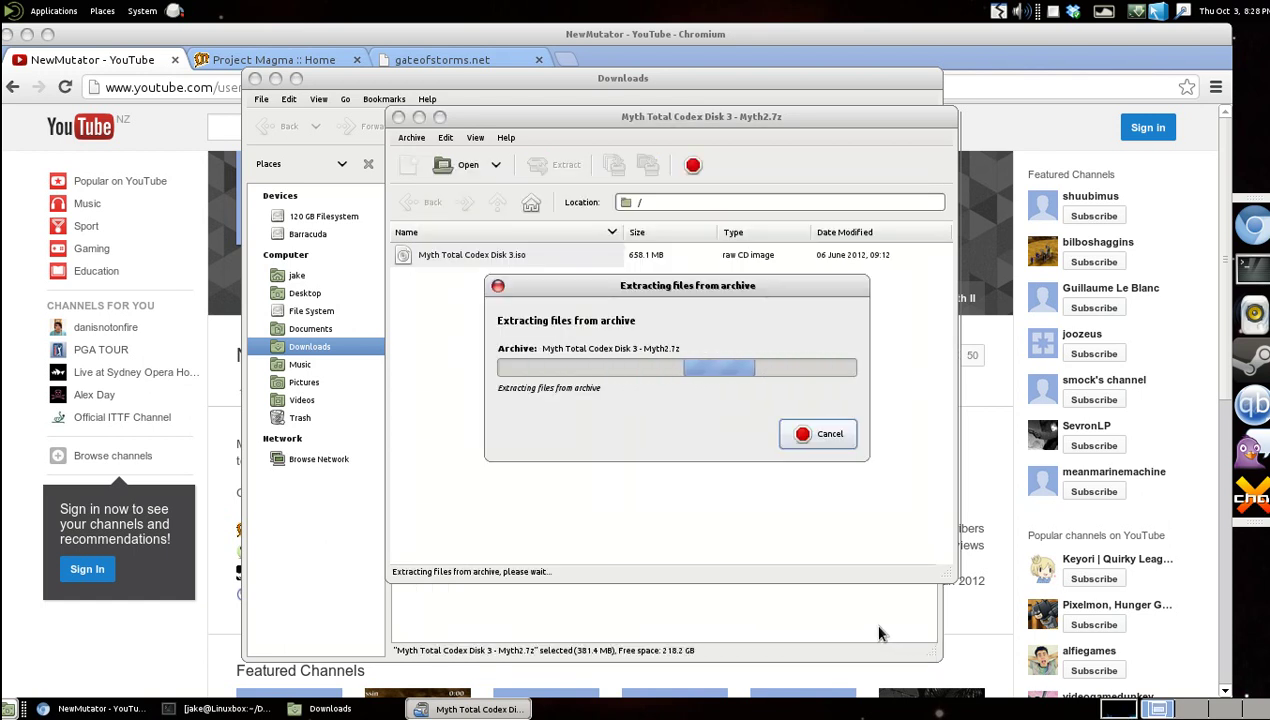
click(964, 36)
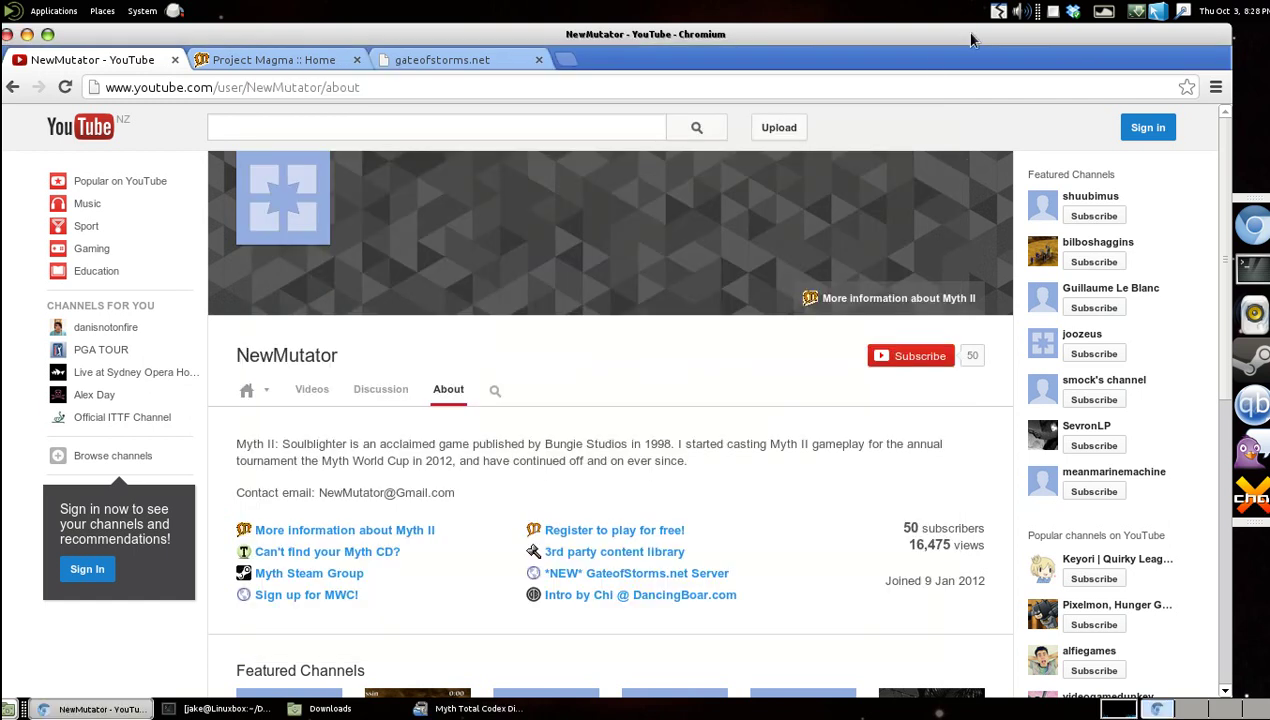
click(265, 58)
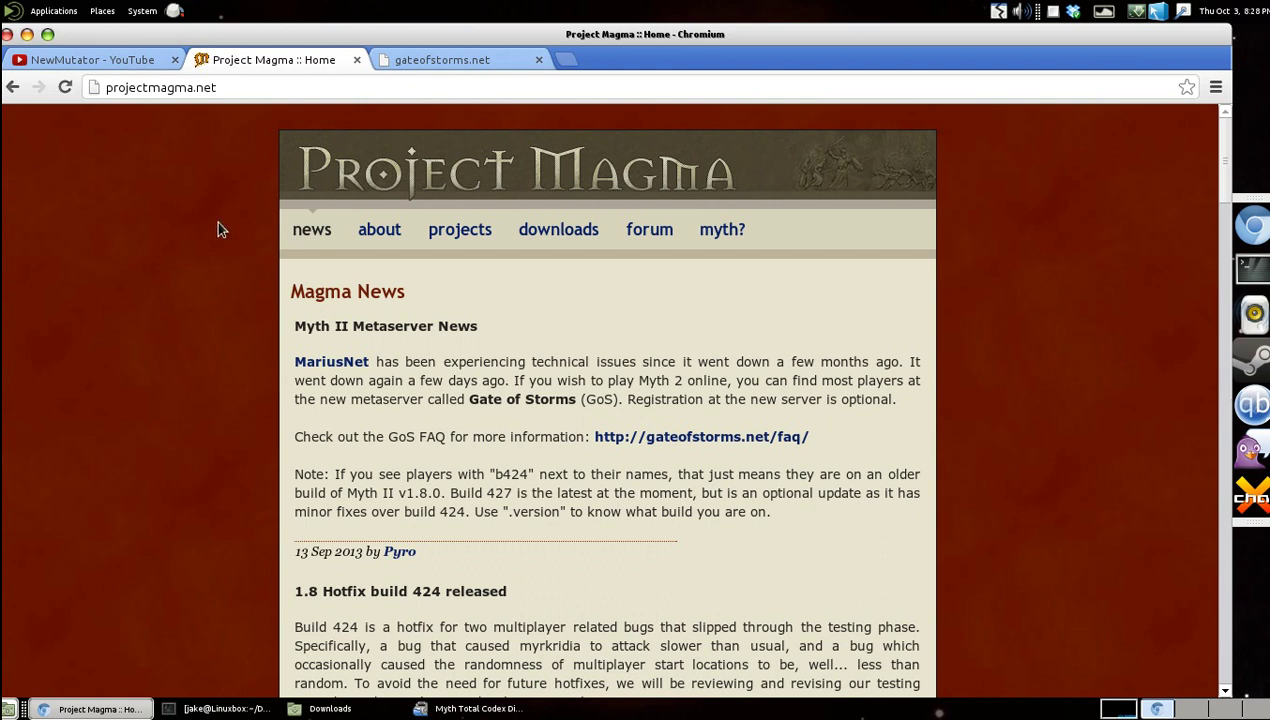
Open Project Magma's downloads page and read through the Myth II 1.8.0 update page.
click(270, 88)
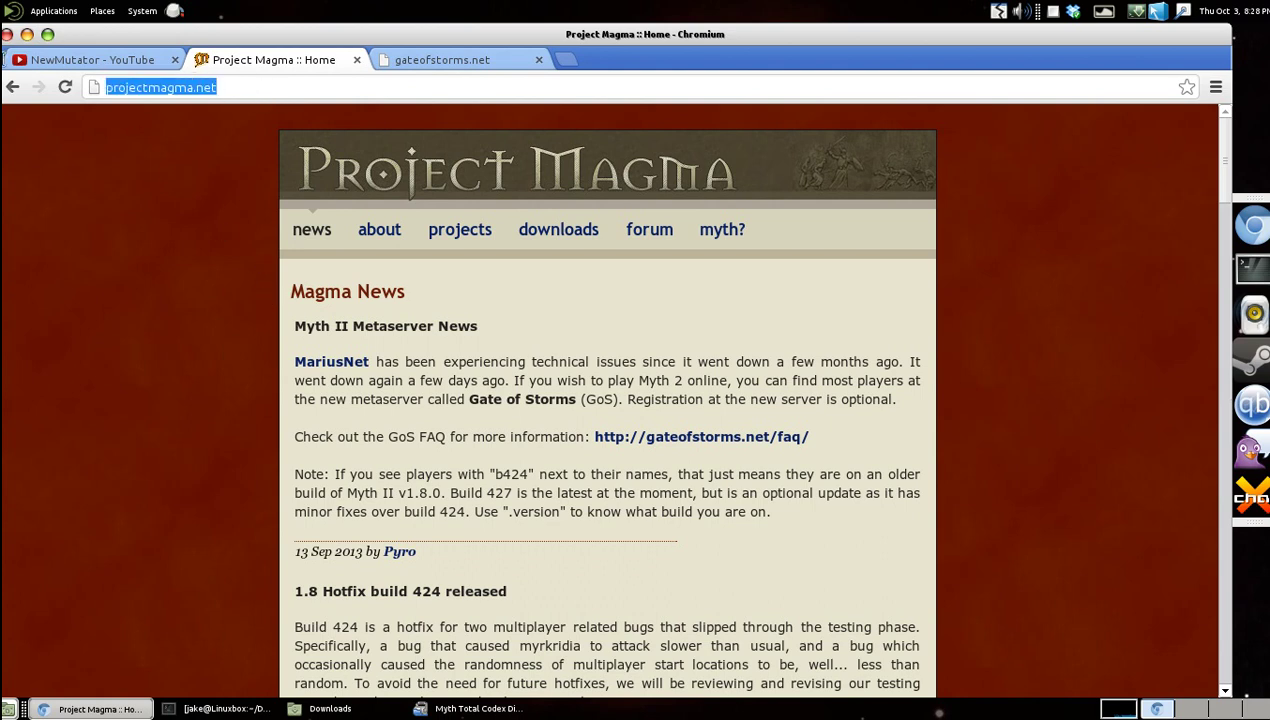
click(229, 90)
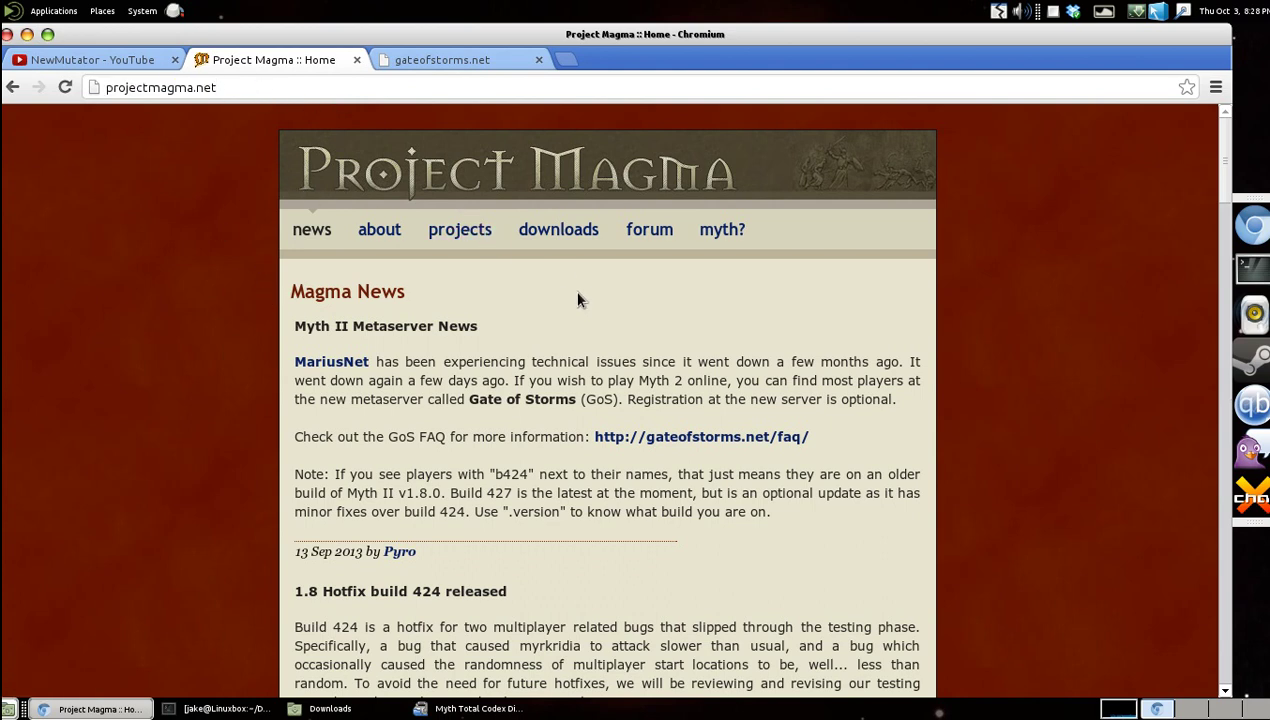
scroll(587, 343, down, 5)
scroll(587, 343, up, 5)
click(559, 236)
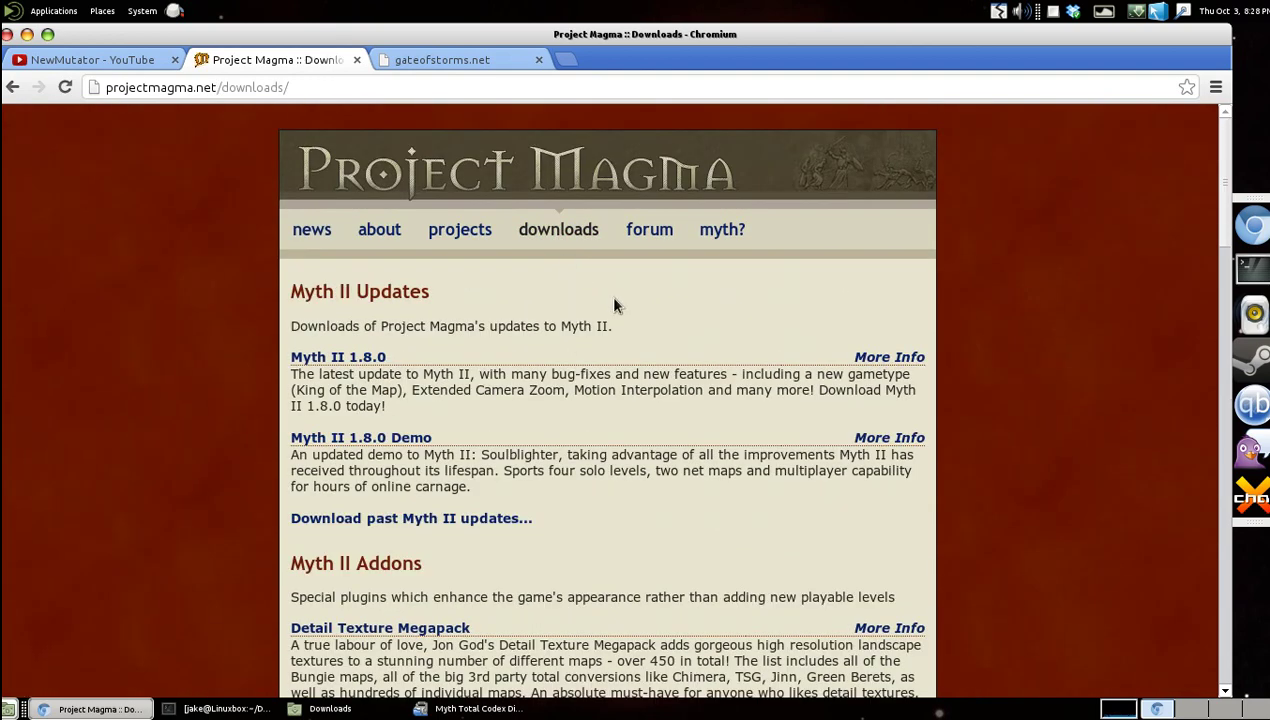
click(345, 358)
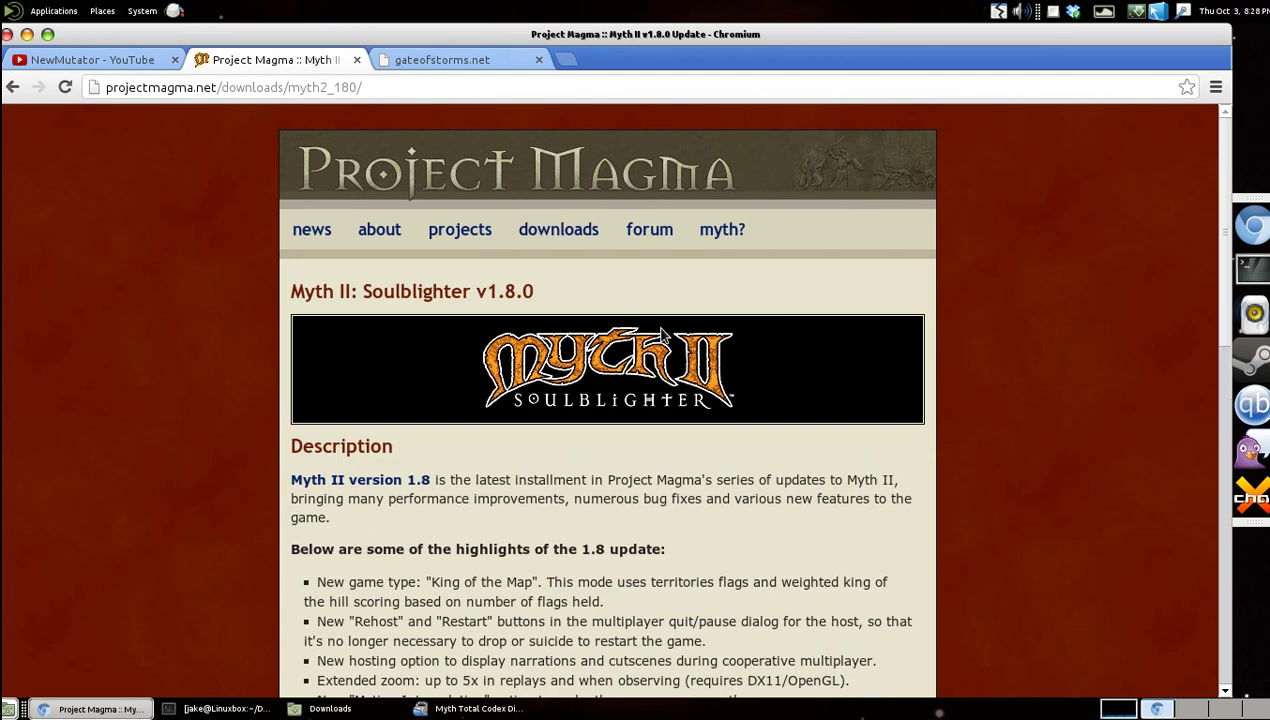
scroll(212, 482, down, 10)
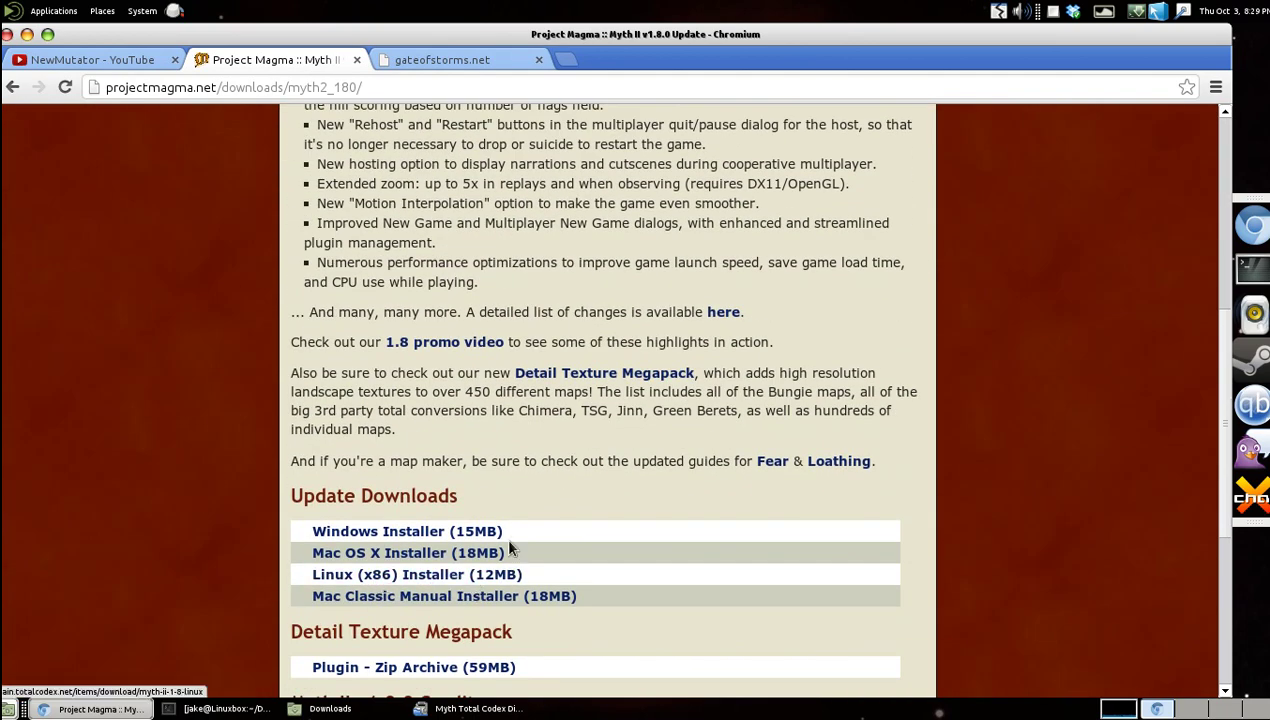
scroll(577, 417, up, 10)
Close the Project Magma tab, switch to the YouTube tab, and minimise Chromium.
click(357, 59)
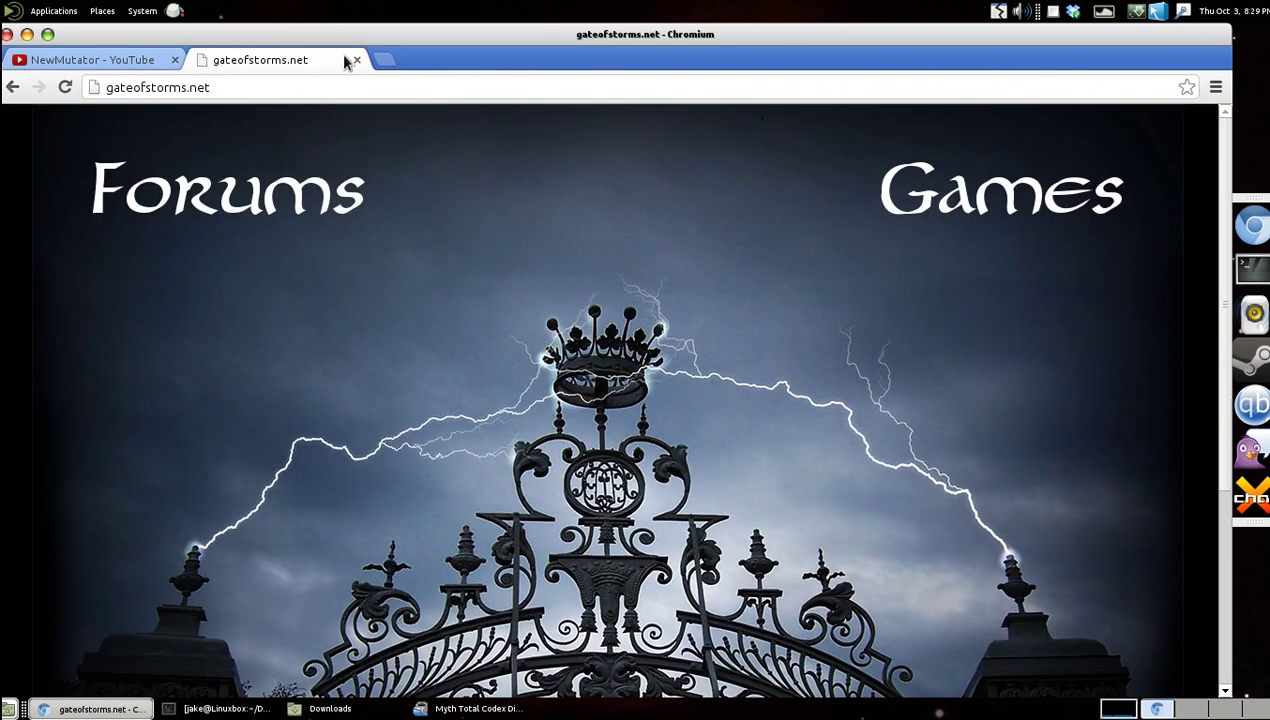
click(62, 62)
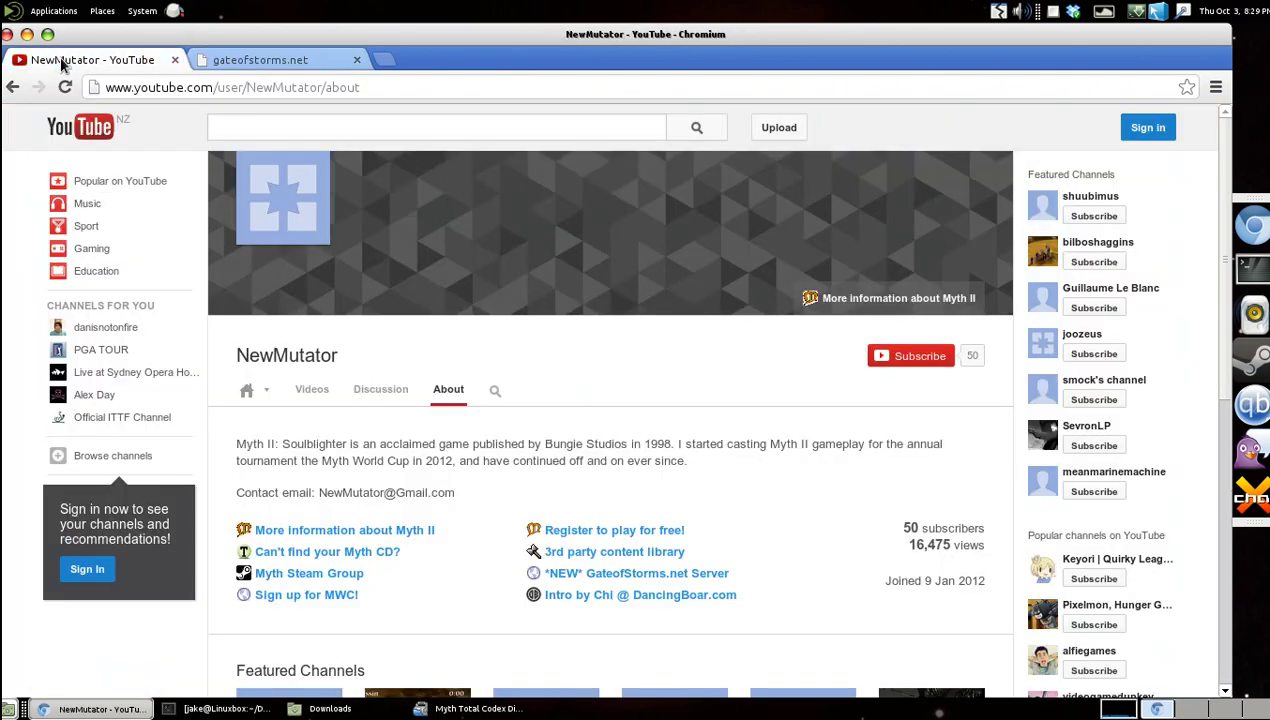
click(27, 34)
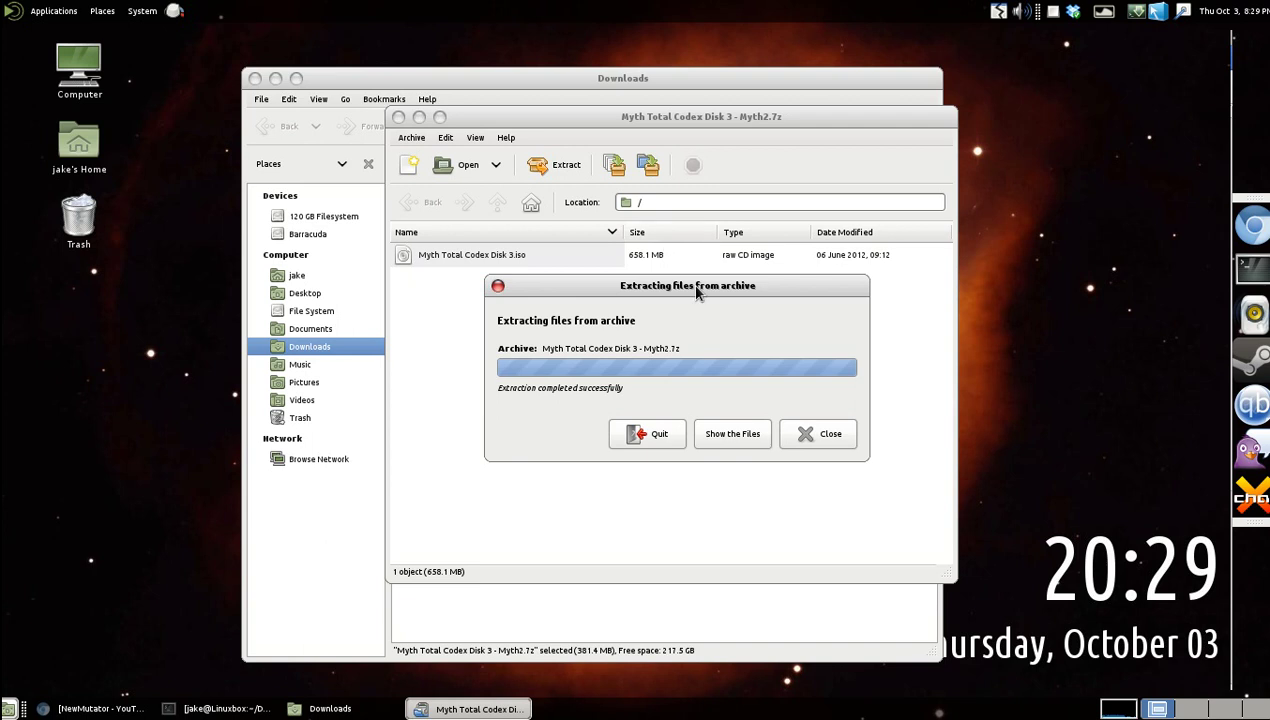
Close the finished extraction dialog and Engrampa window, and dismiss the desktop Trash menu.
click(821, 434)
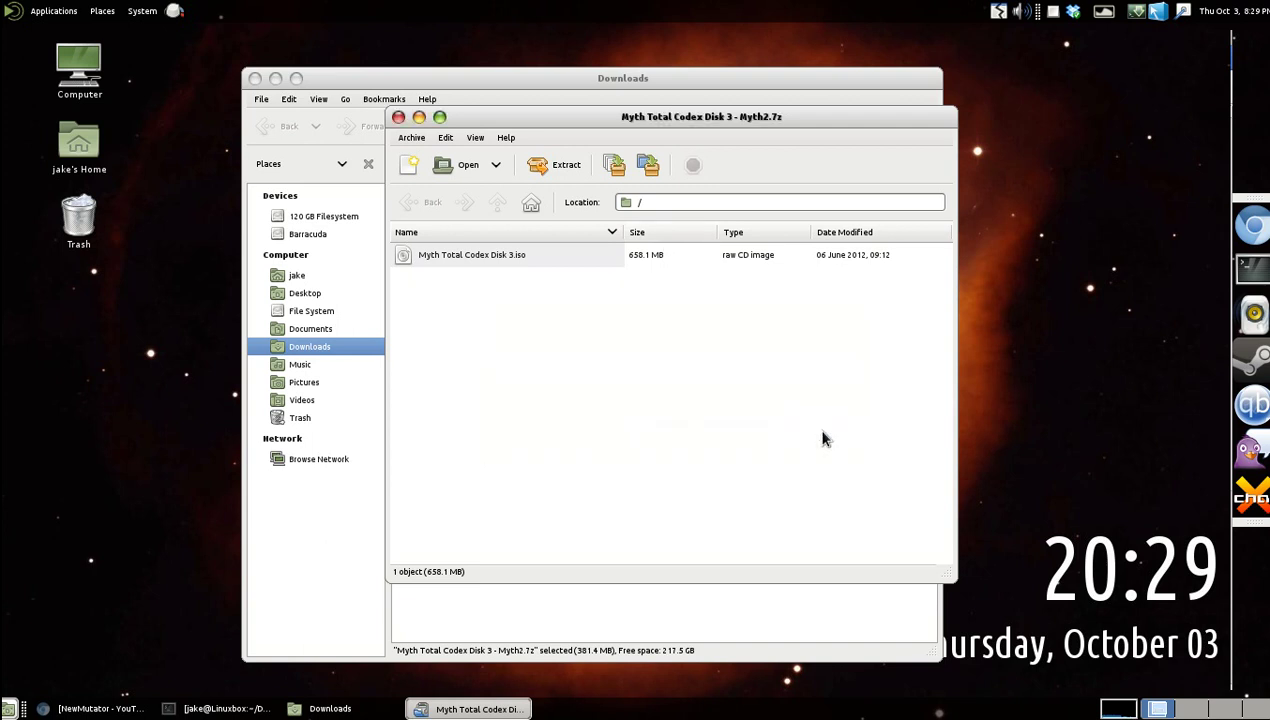
click(398, 117)
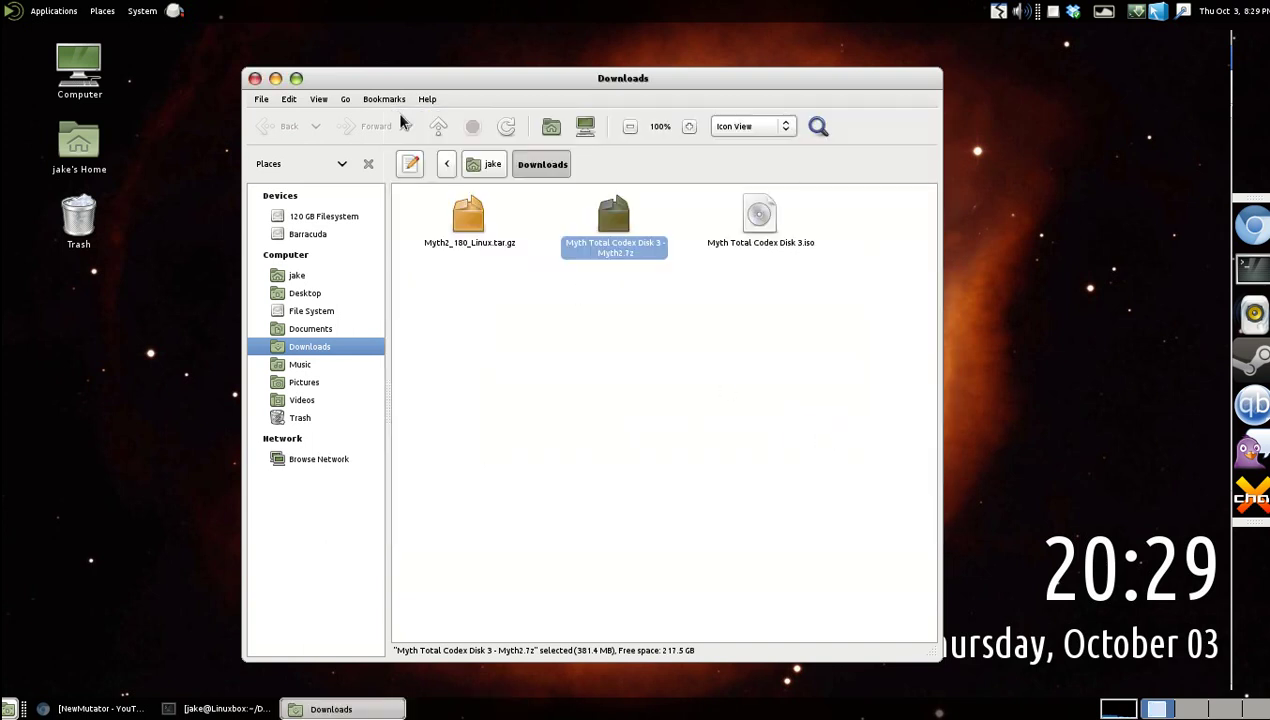
click(722, 368)
drag(800, 403, 589, 328)
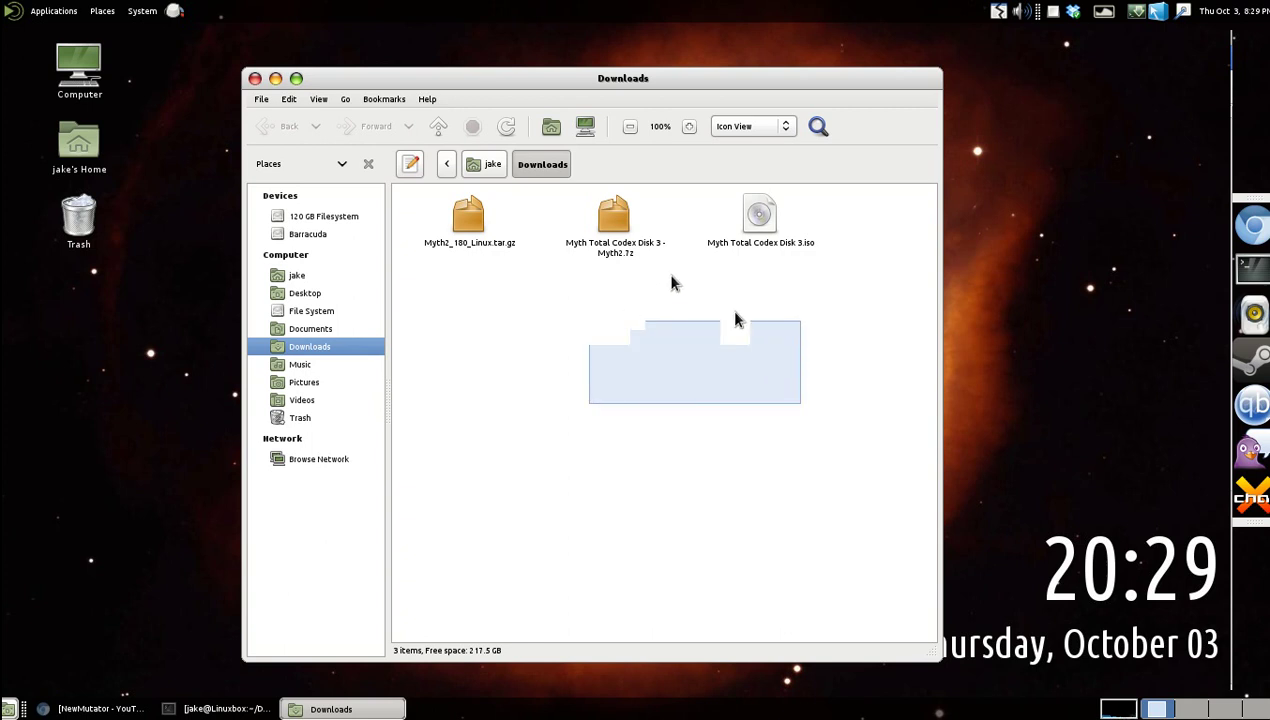
right_click(131, 256)
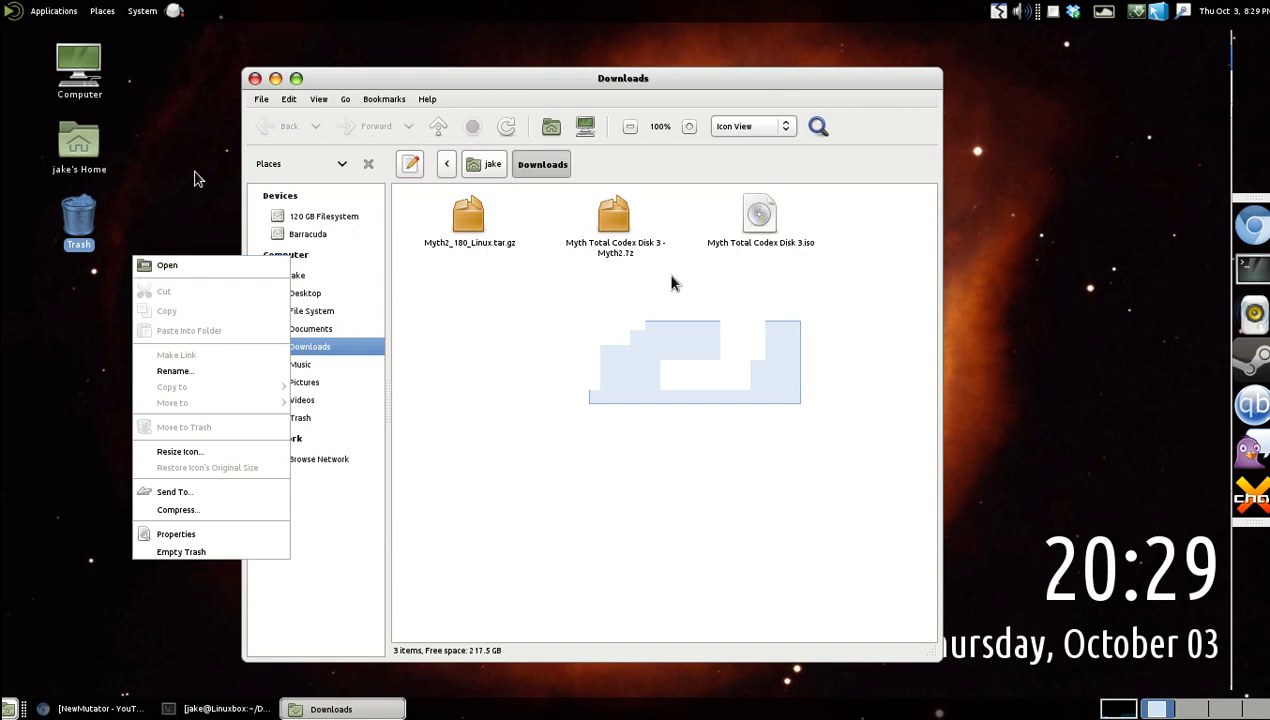
click(198, 178)
drag(729, 335, 549, 414)
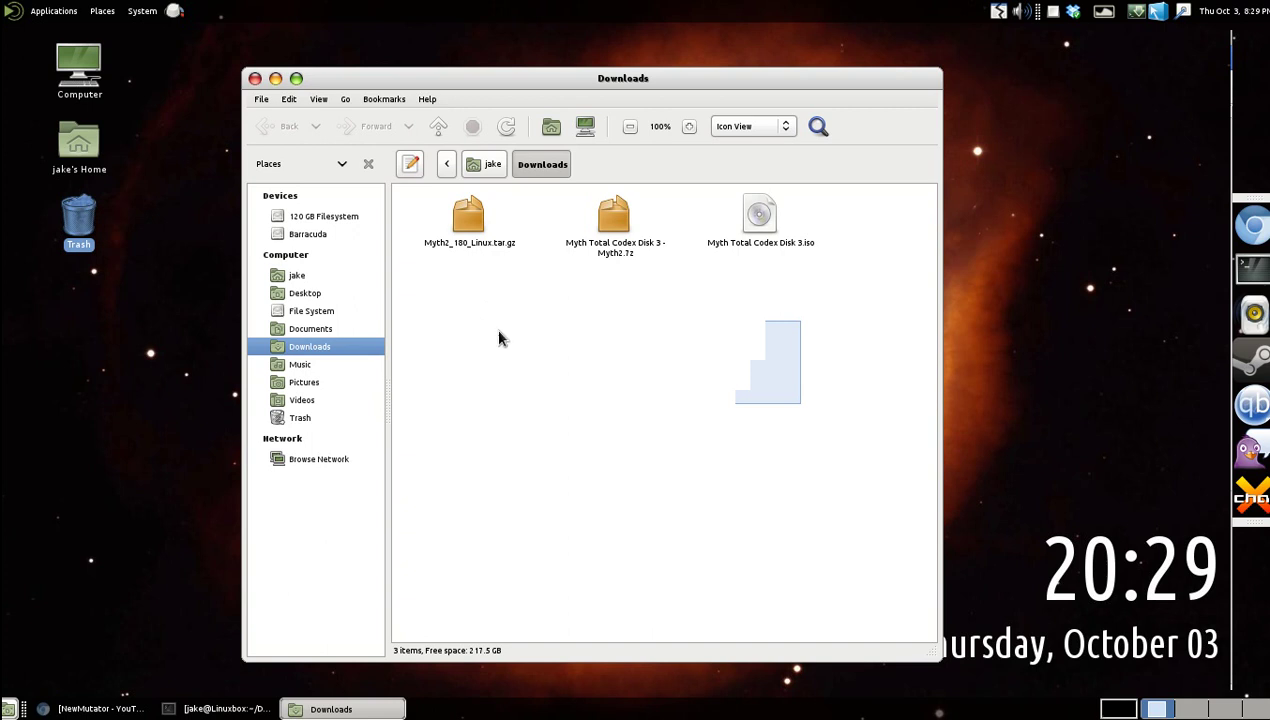
Browse from the File System root into /media, confirm it has 0 items, and close the window.
click(330, 317)
scroll(683, 502, down, 3)
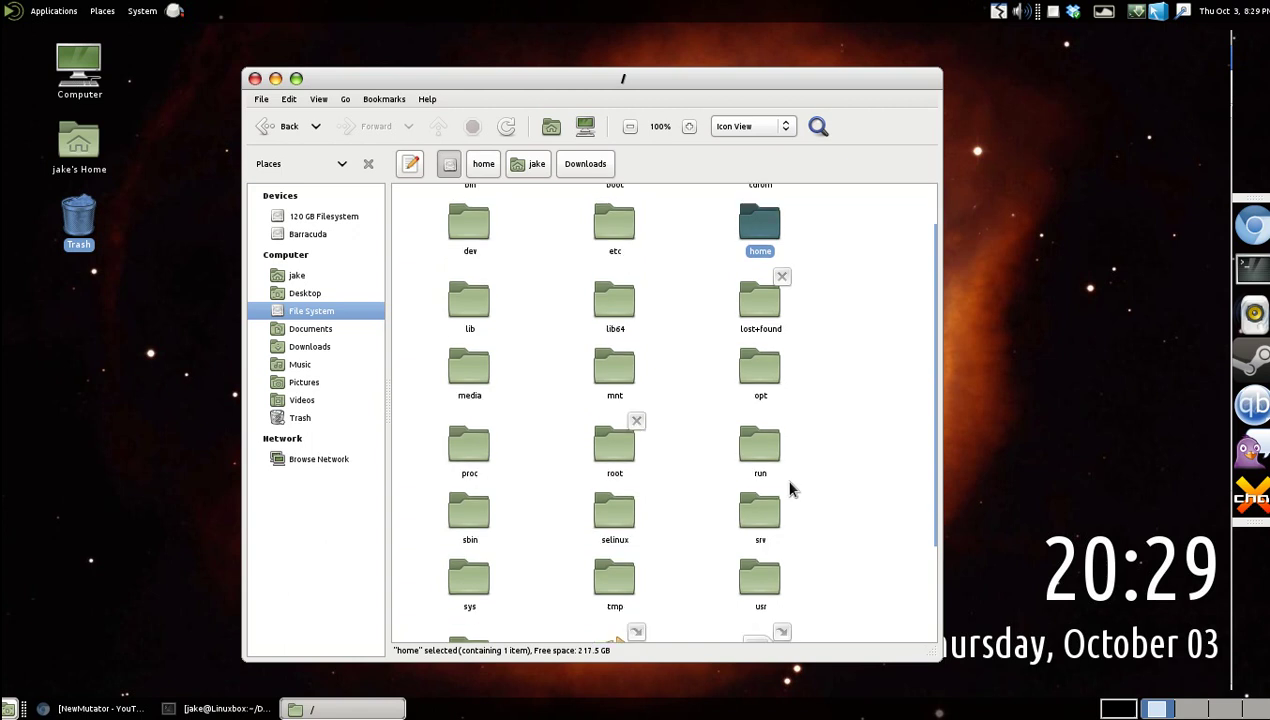
scroll(555, 435, up, 3)
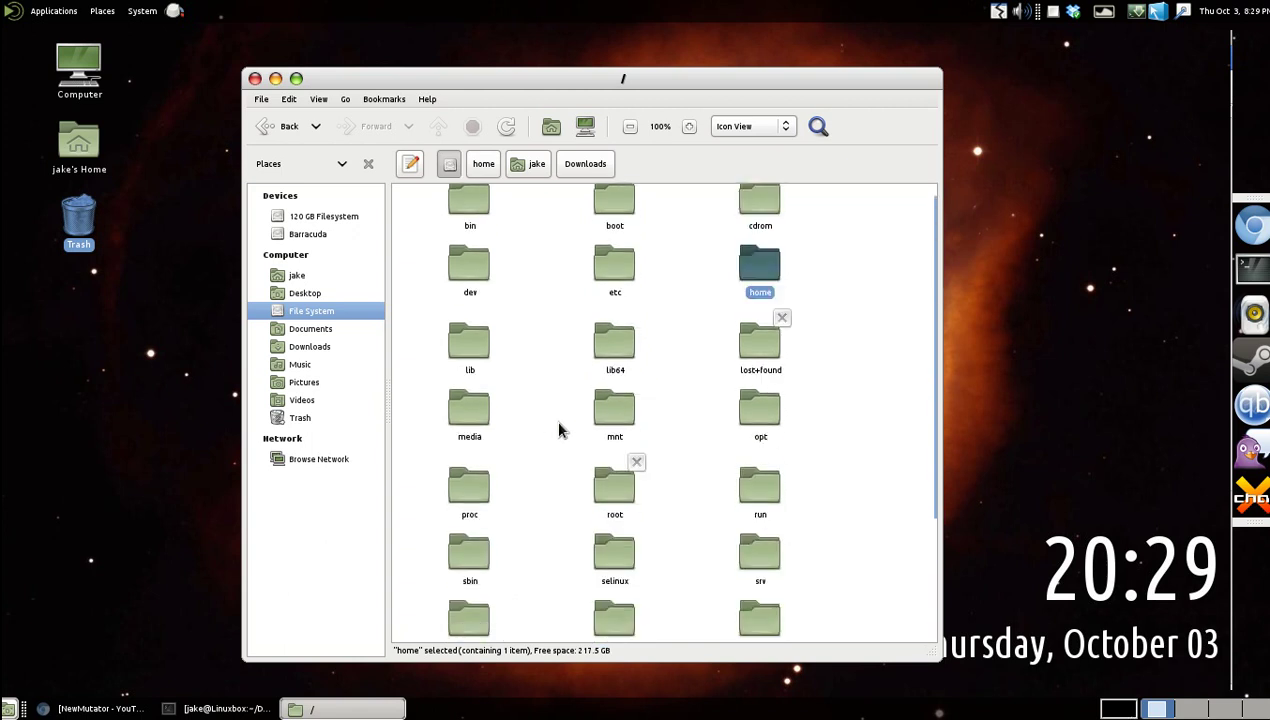
double_click(477, 420)
drag(821, 451, 456, 218)
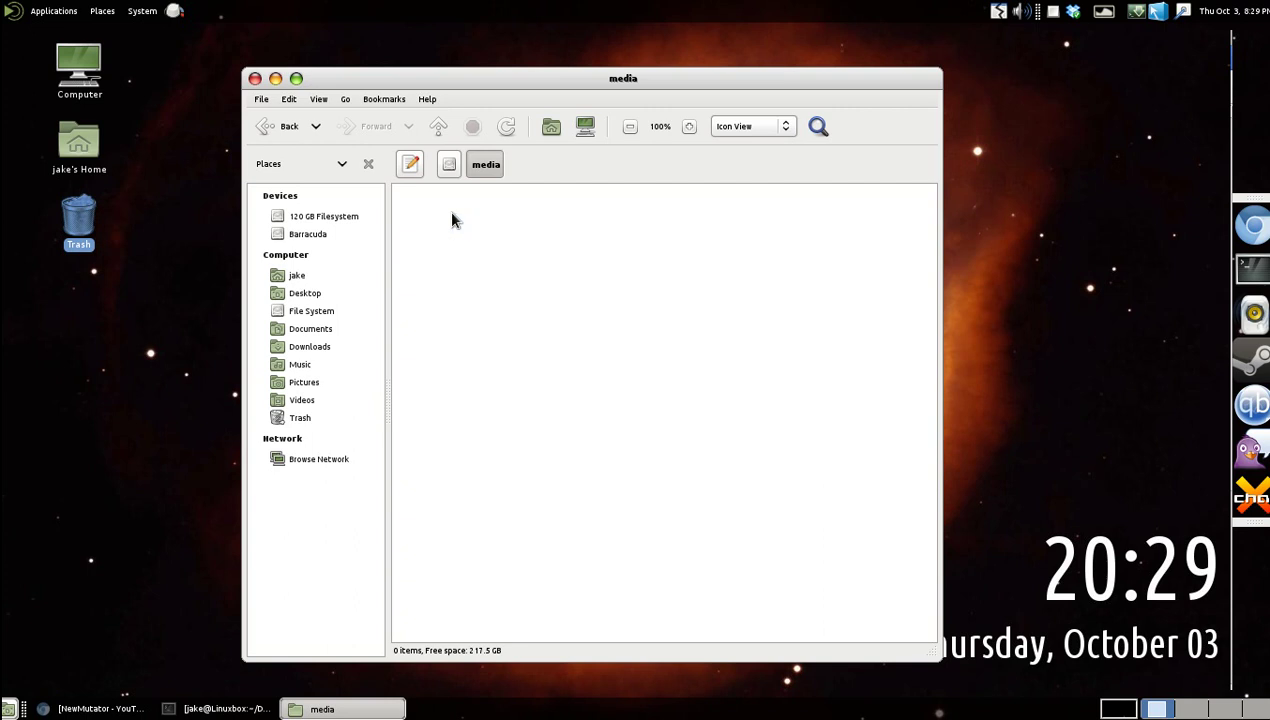
click(255, 78)
Open a terminal and get a root shell with sudo -s.
click(1251, 268)
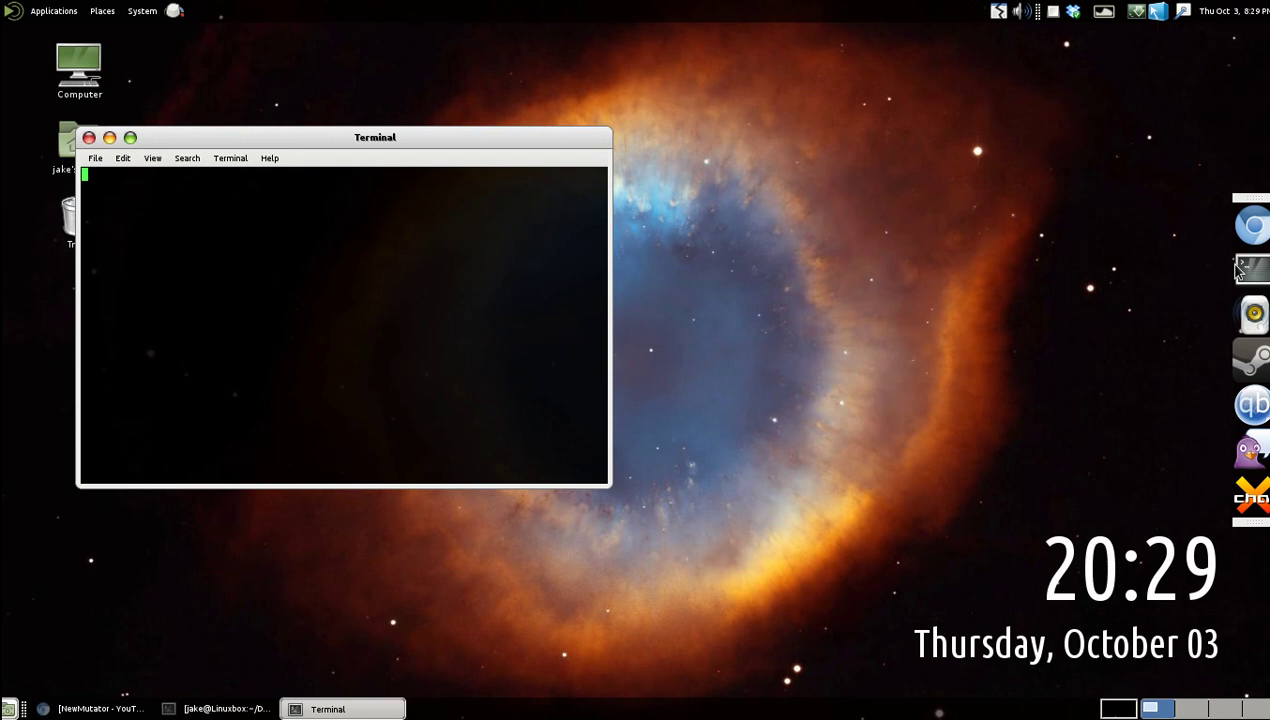
drag(328, 140, 713, 197)
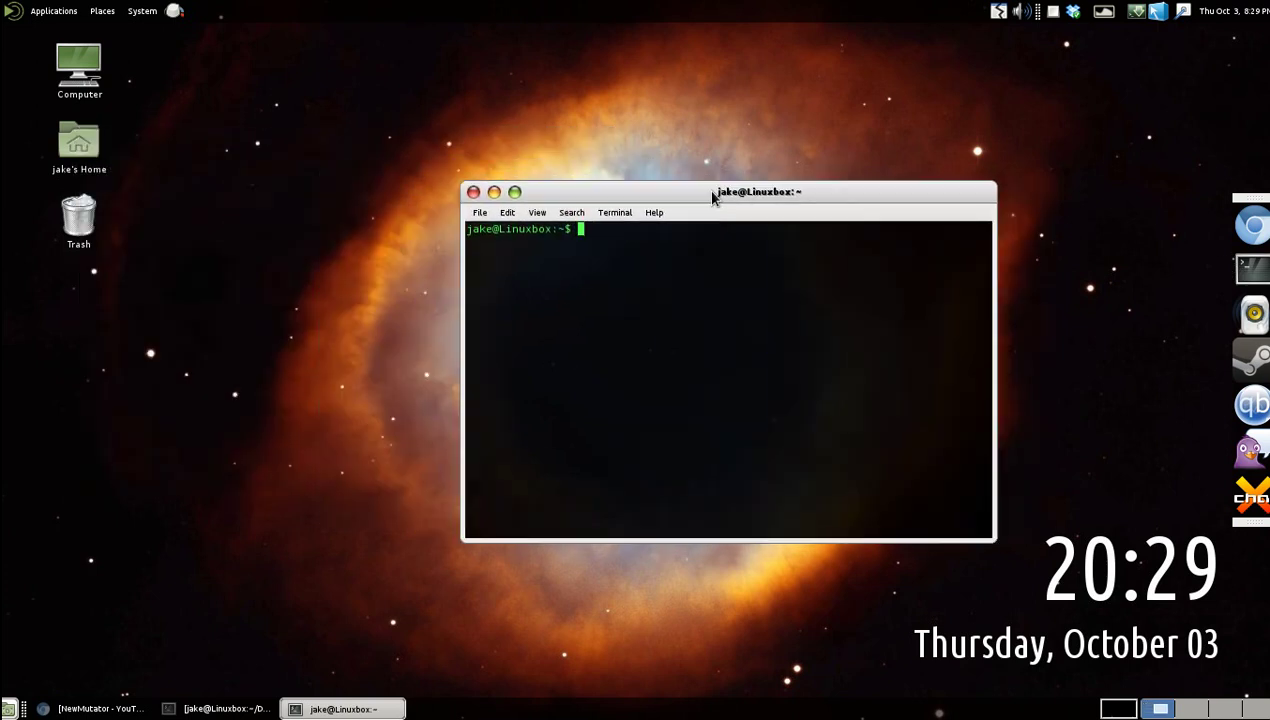
text(sudo -s)
key(Return)
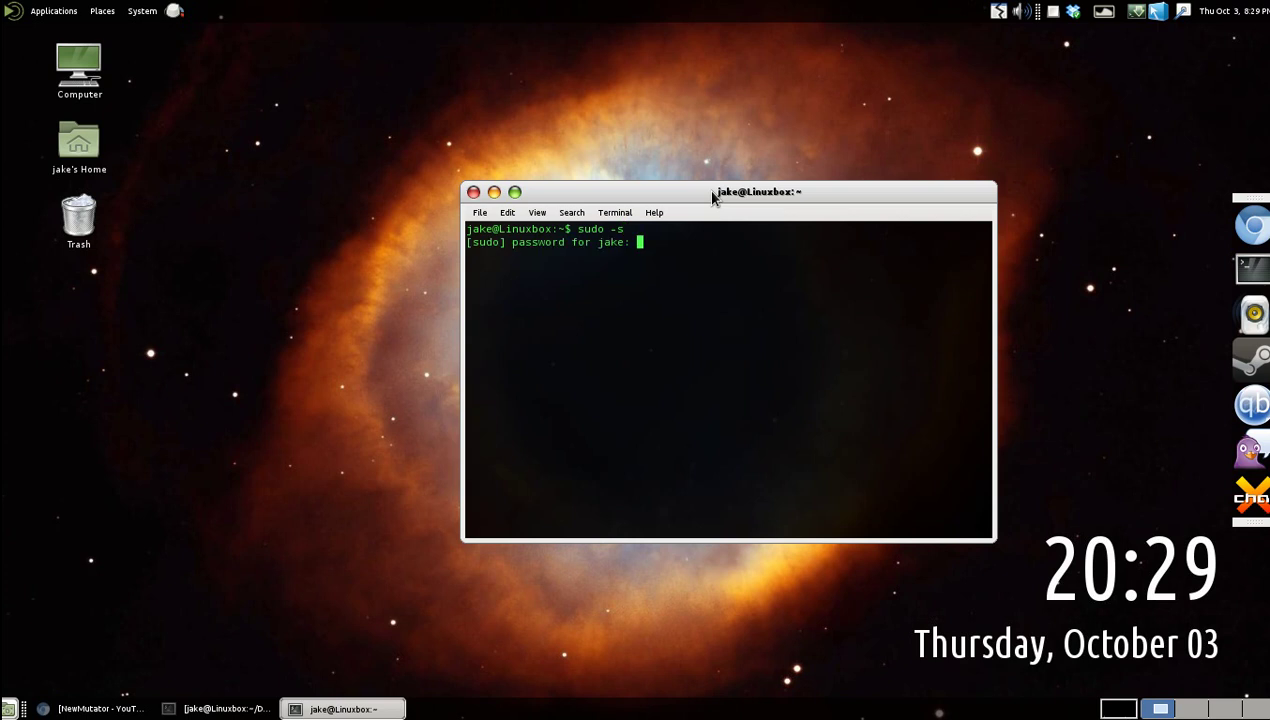
key(Return)
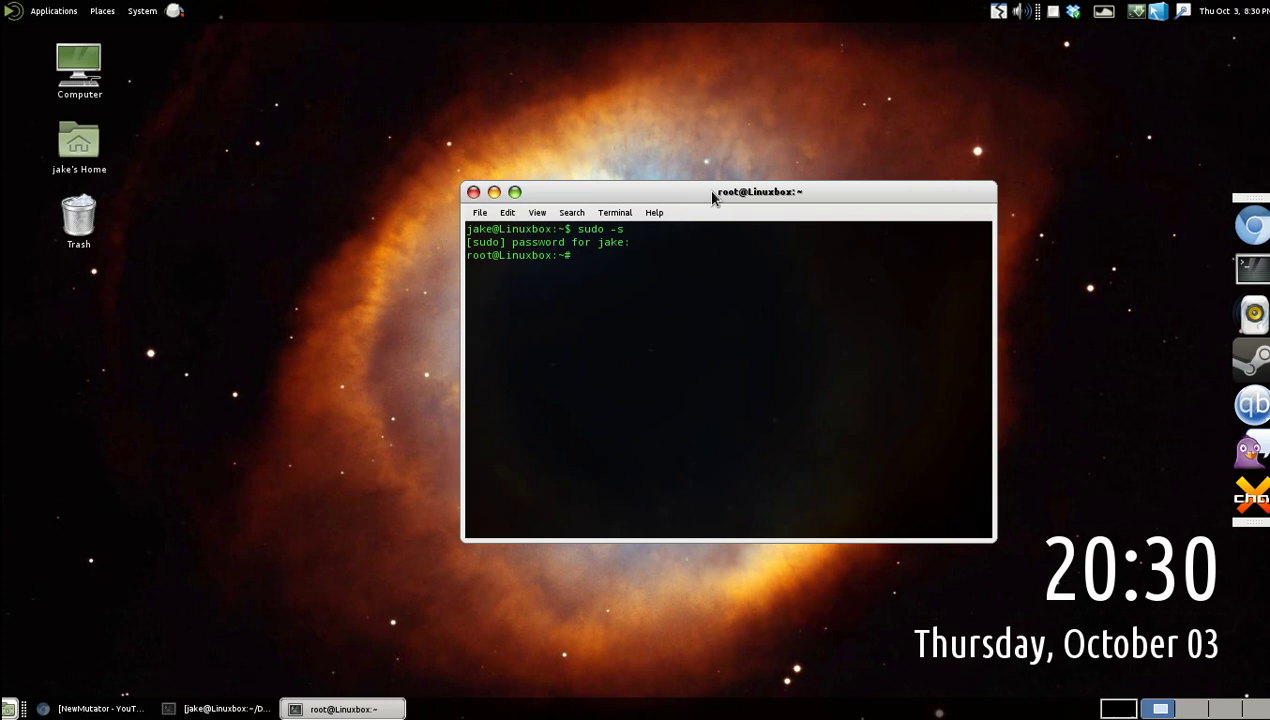
Create /media/MYTH2, change into /media, and list it to confirm MYTH2 exists.
text(mkdir /media/MYTH2)
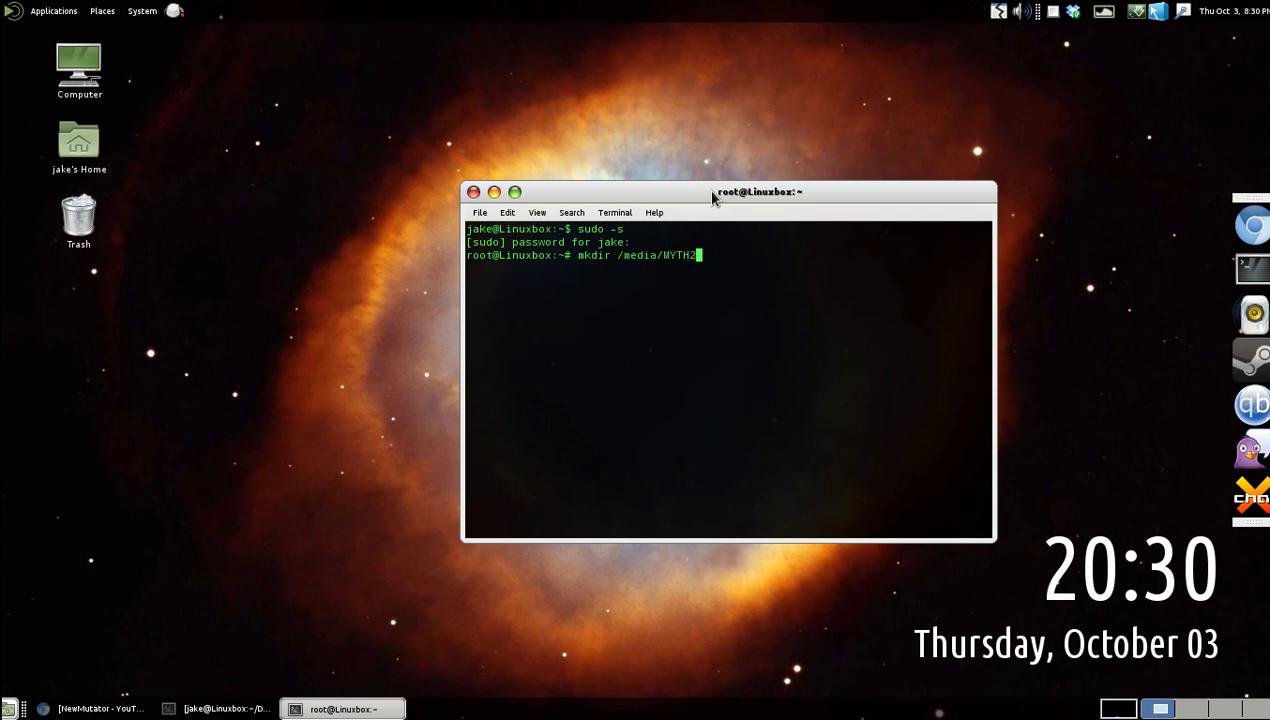
key(Return)
text(cd /)
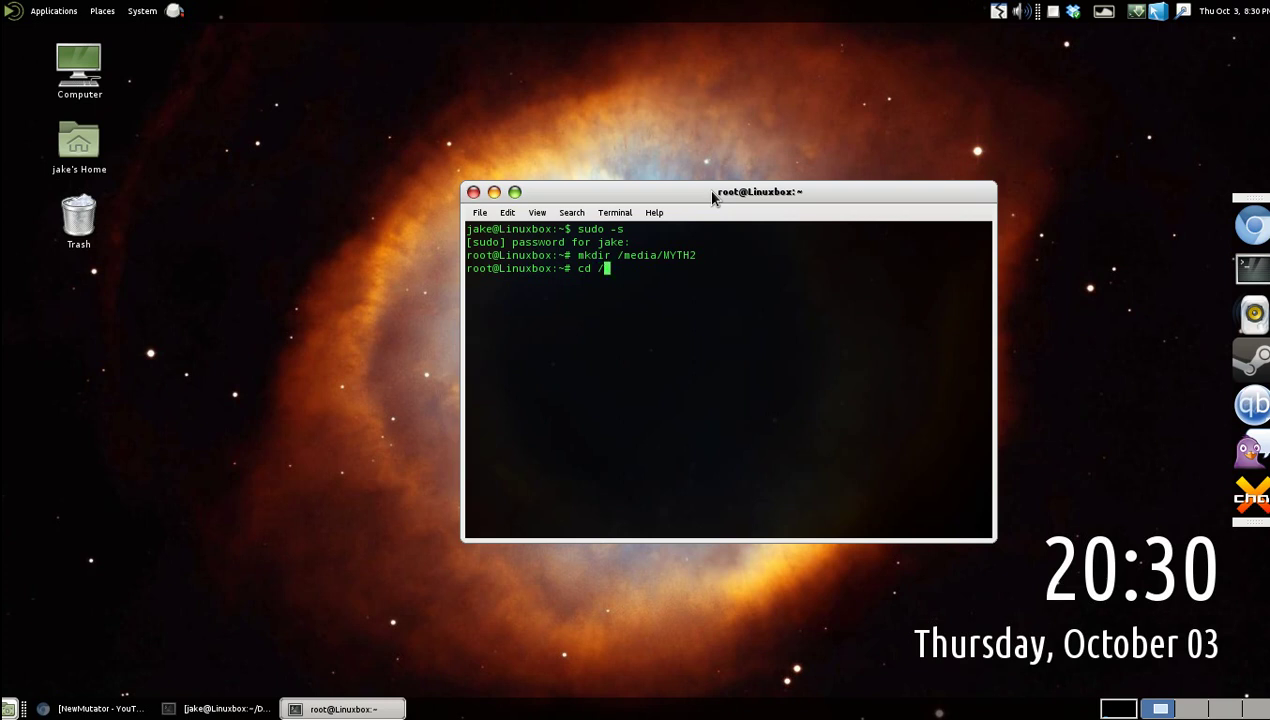
text(meia)
key(BackSpace)
key(BackSpace)
text(dia)
key(Return)
text(ls)
key(Return)
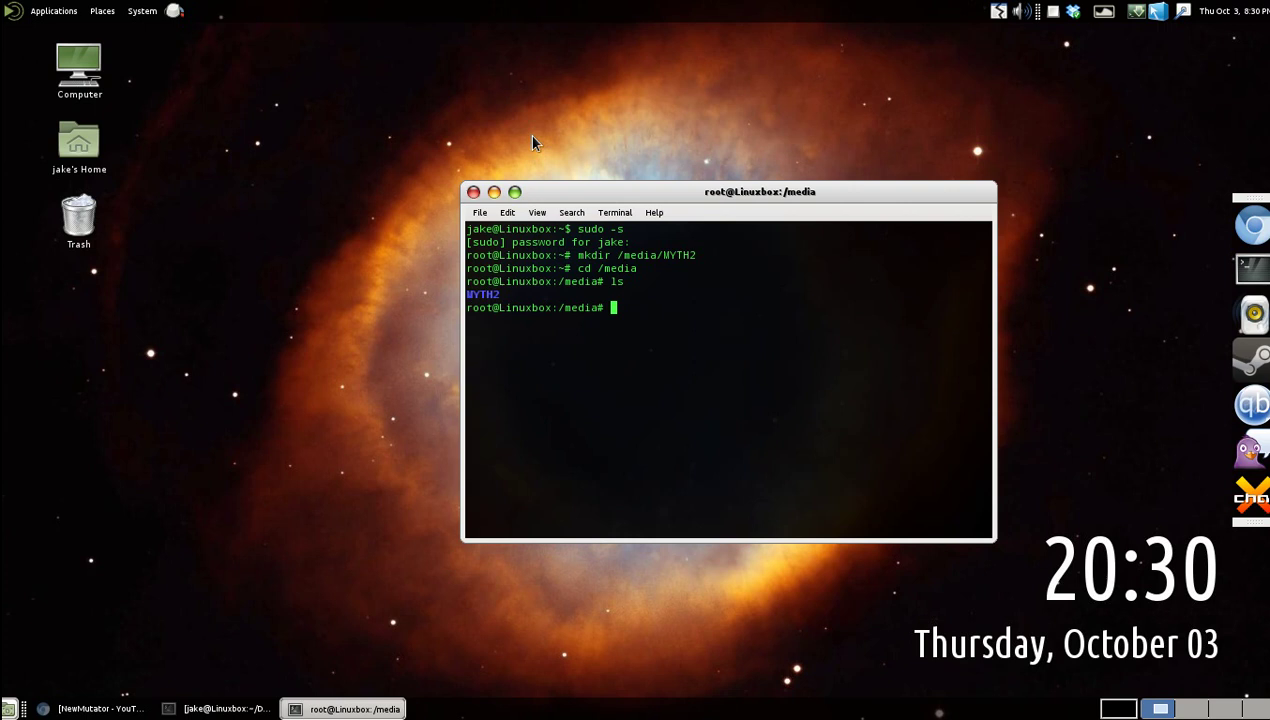
Clear the terminal screen and open the home folder from the desktop.
text(clear)
key(Return)
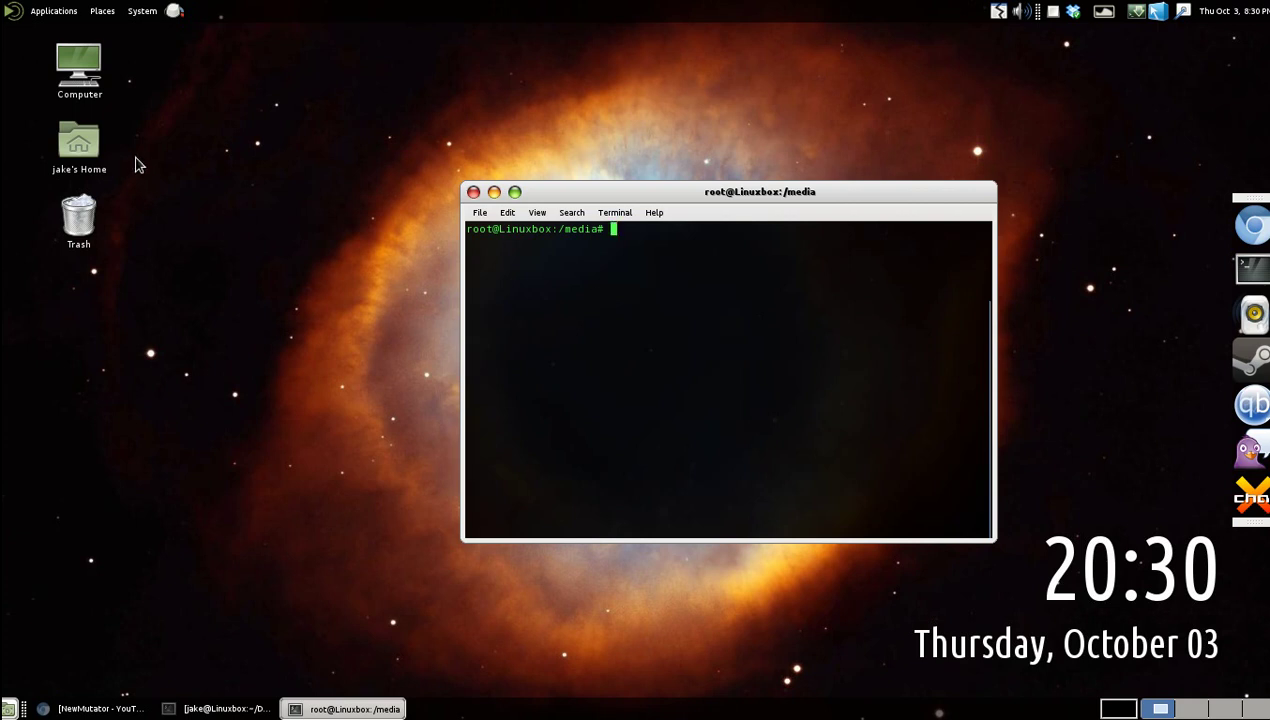
double_click(79, 148)
Rename 'Myth Total Codex Disk 3.iso' in Downloads to MYTH2.iso through its Properties.
click(330, 346)
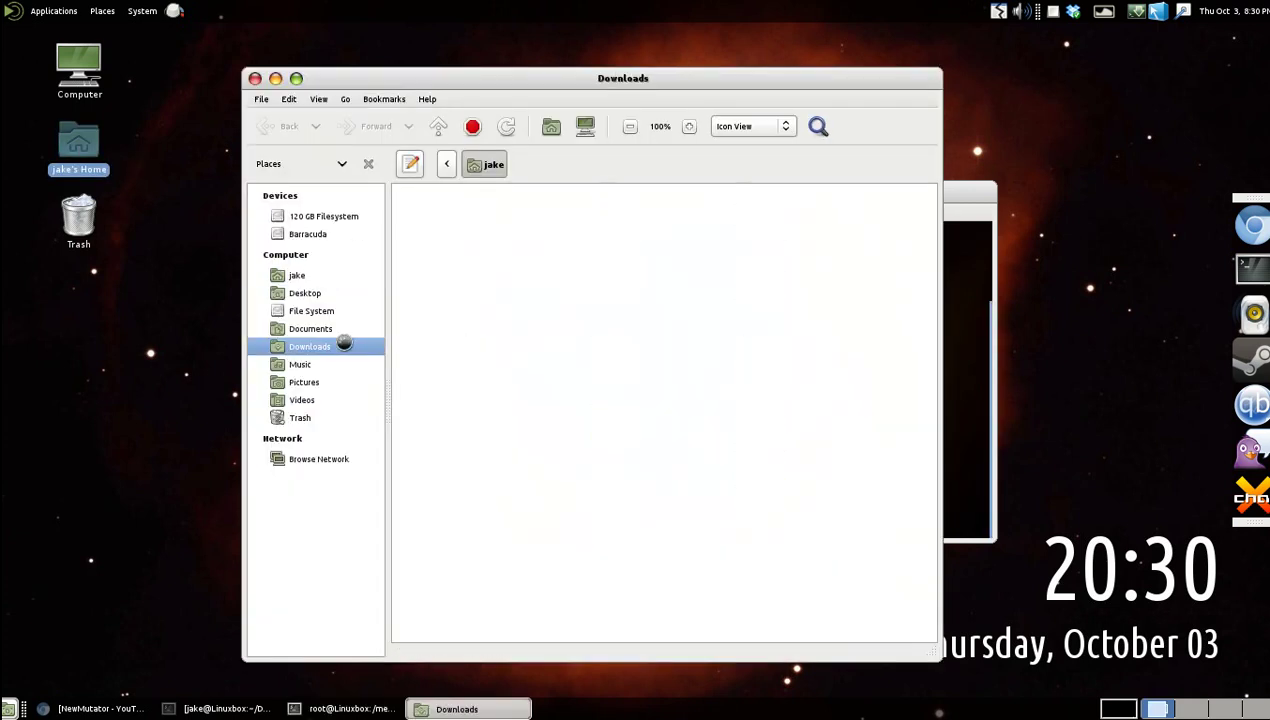
click(757, 225)
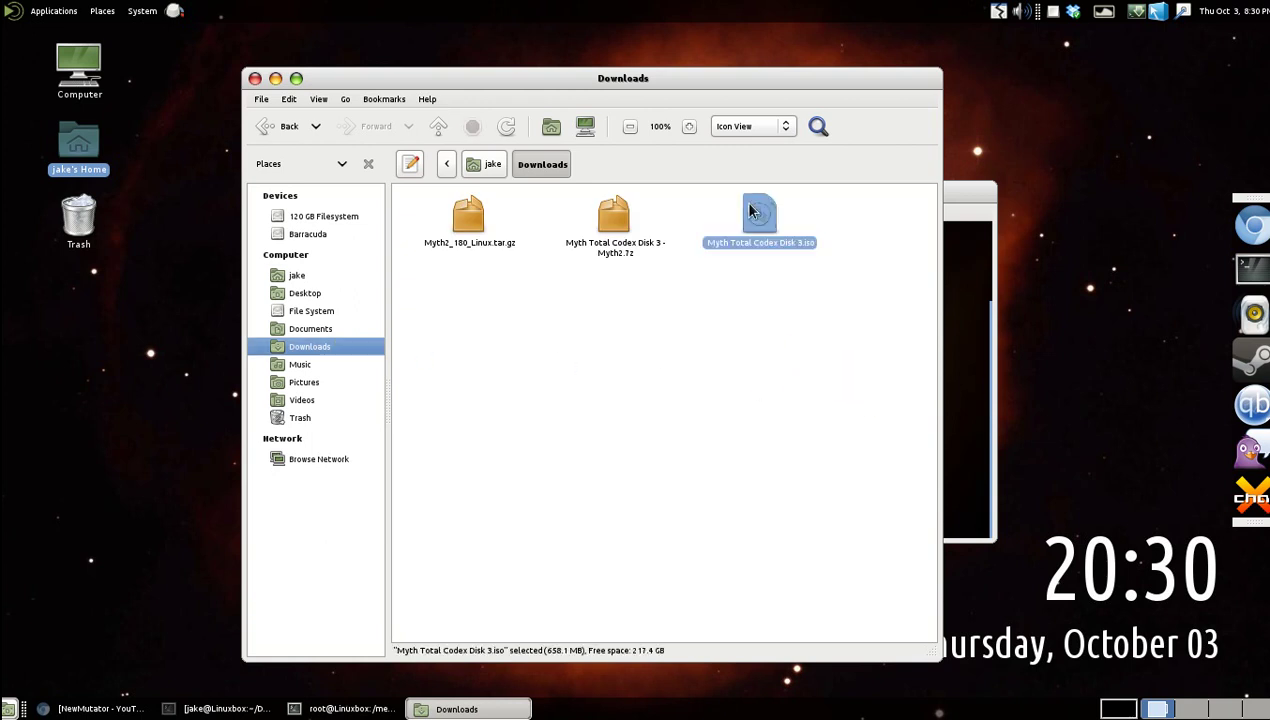
right_click(745, 202)
click(780, 462)
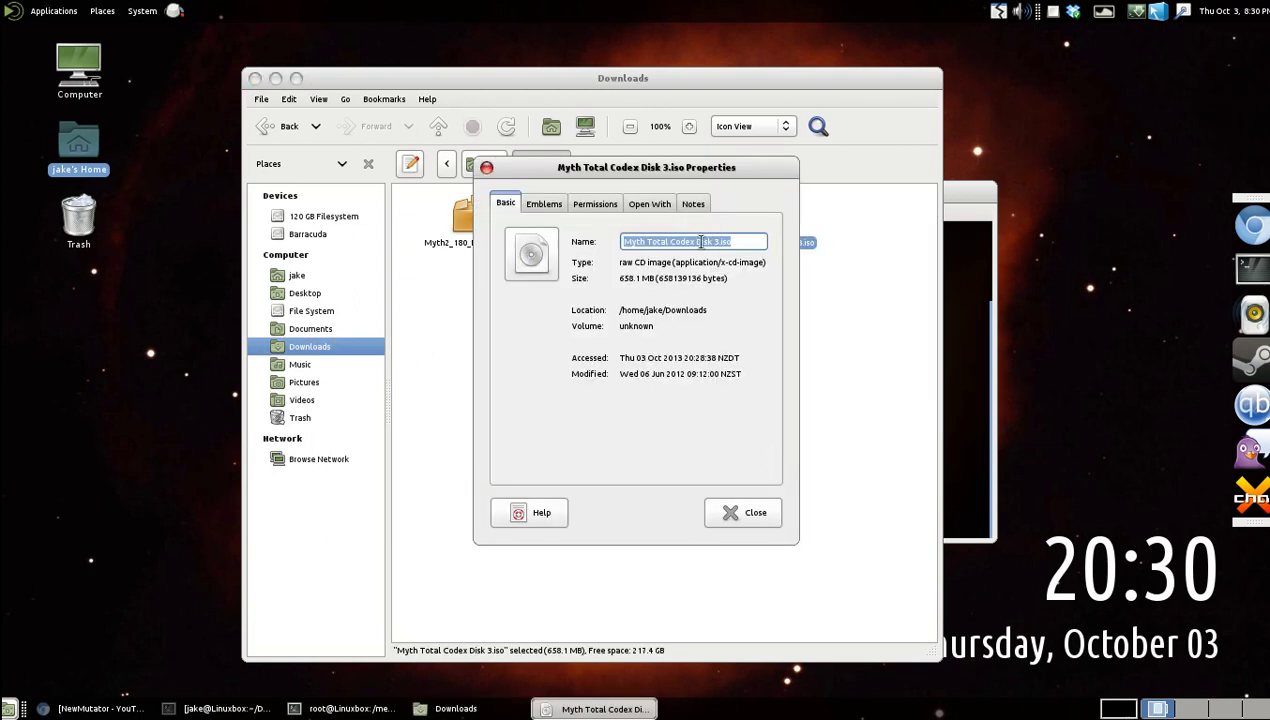
text(M)
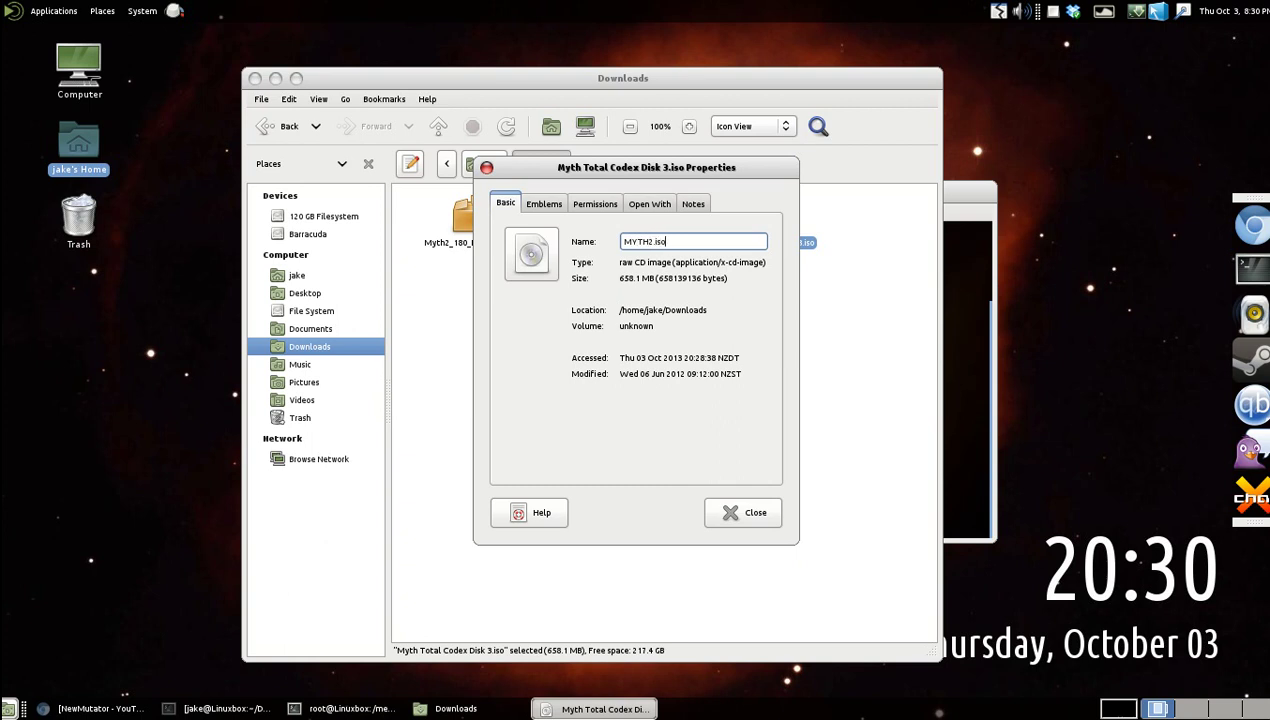
text(YTH2.iso)
click(735, 510)
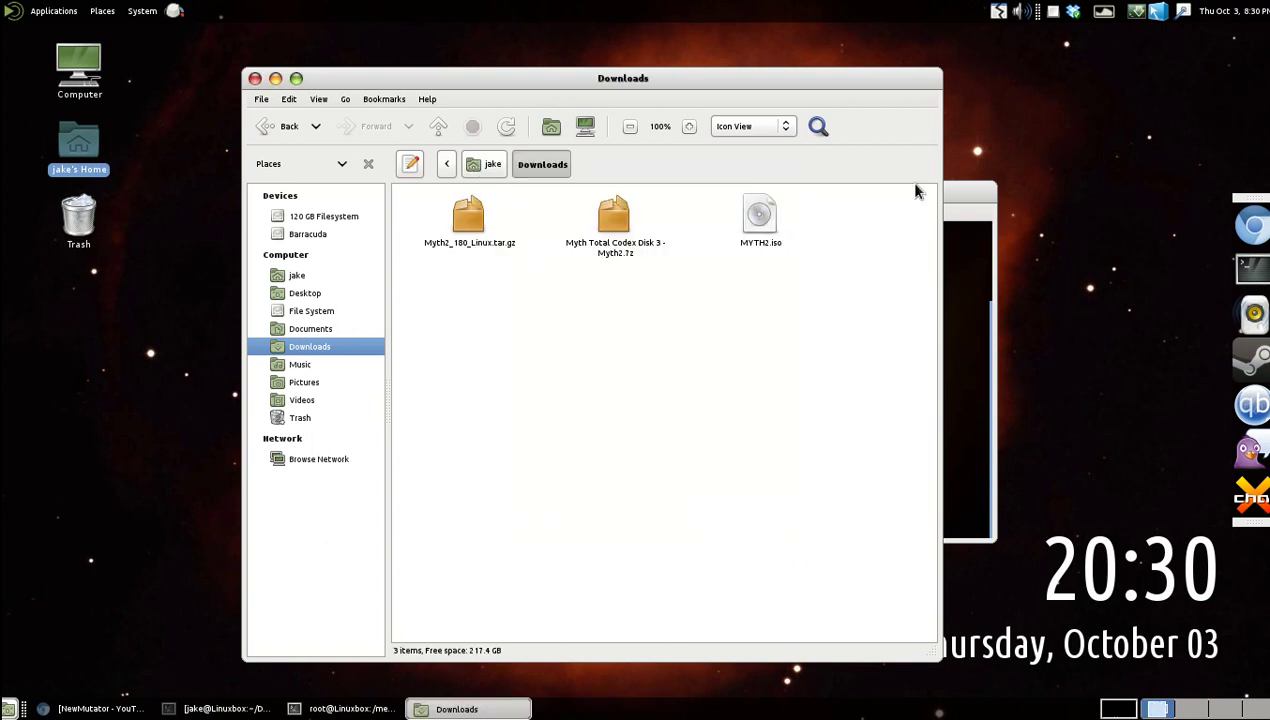
click(985, 205)
drag(925, 181, 1009, 277)
Mount ~/Downloads/MYTH2.iso at /media/MYTH2/ from the terminal, then close the terminal.
text(mount )
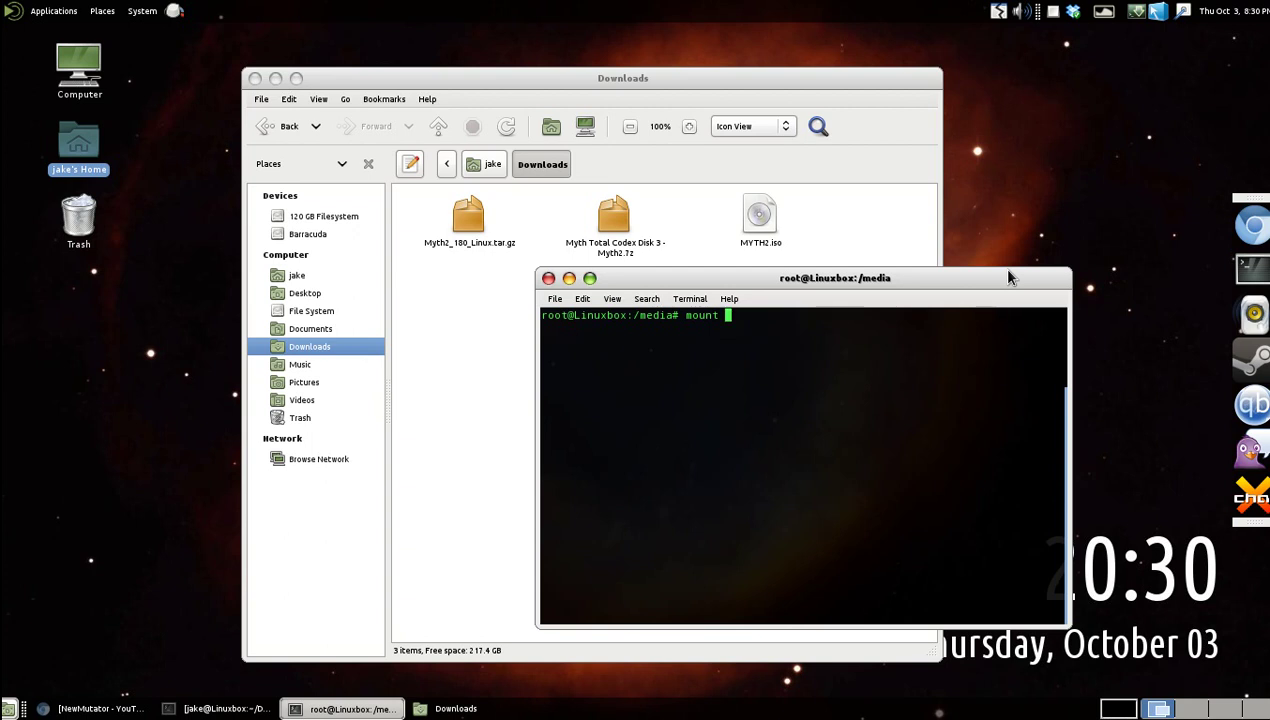
text(/)
key(BackSpace)
text(~/Dow)
key(Tab)
text(MYTH2)
key(Tab)
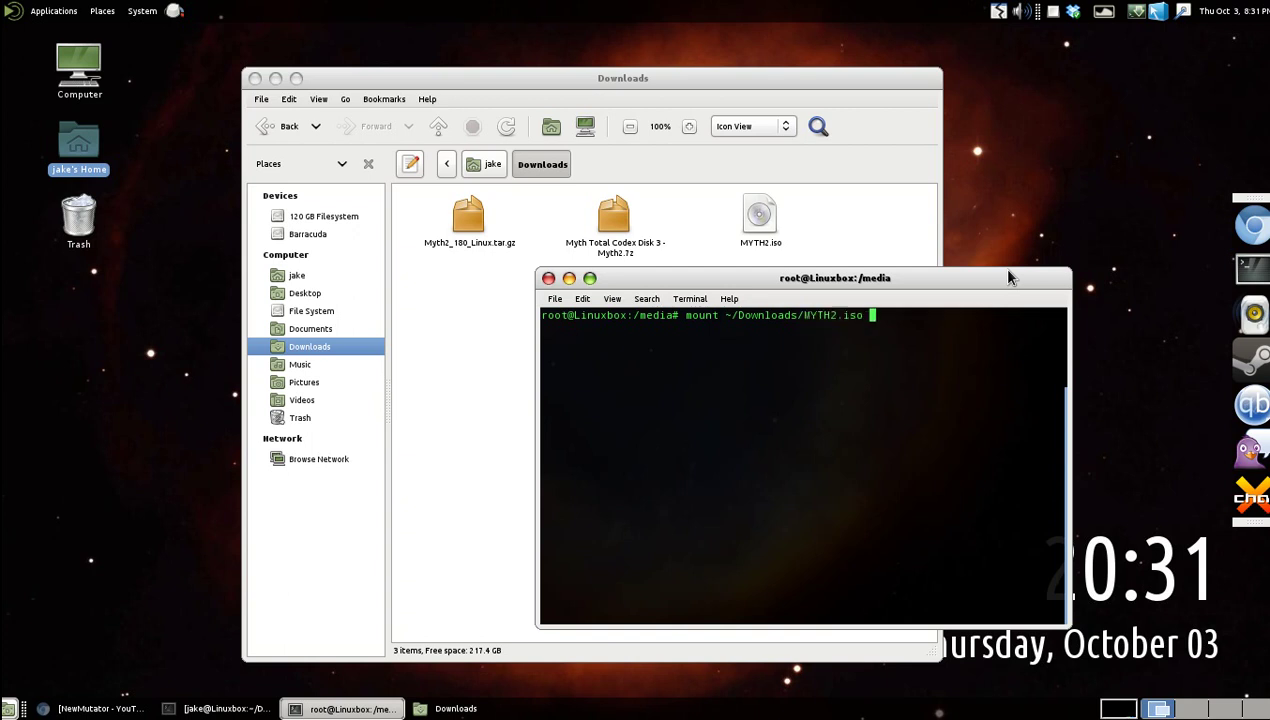
text(/media/MYTH2/)
key(Return)
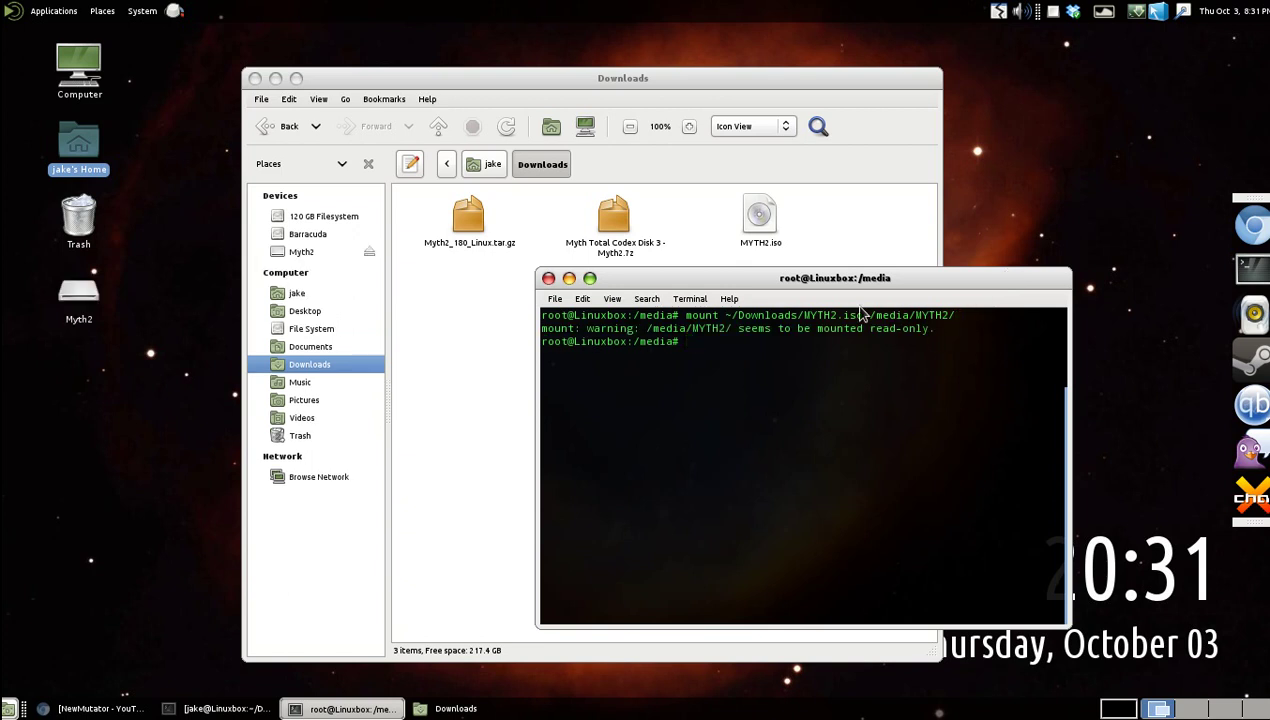
click(550, 279)
Confirm closing the old terminal window.
click(886, 512)
drag(875, 492, 537, 370)
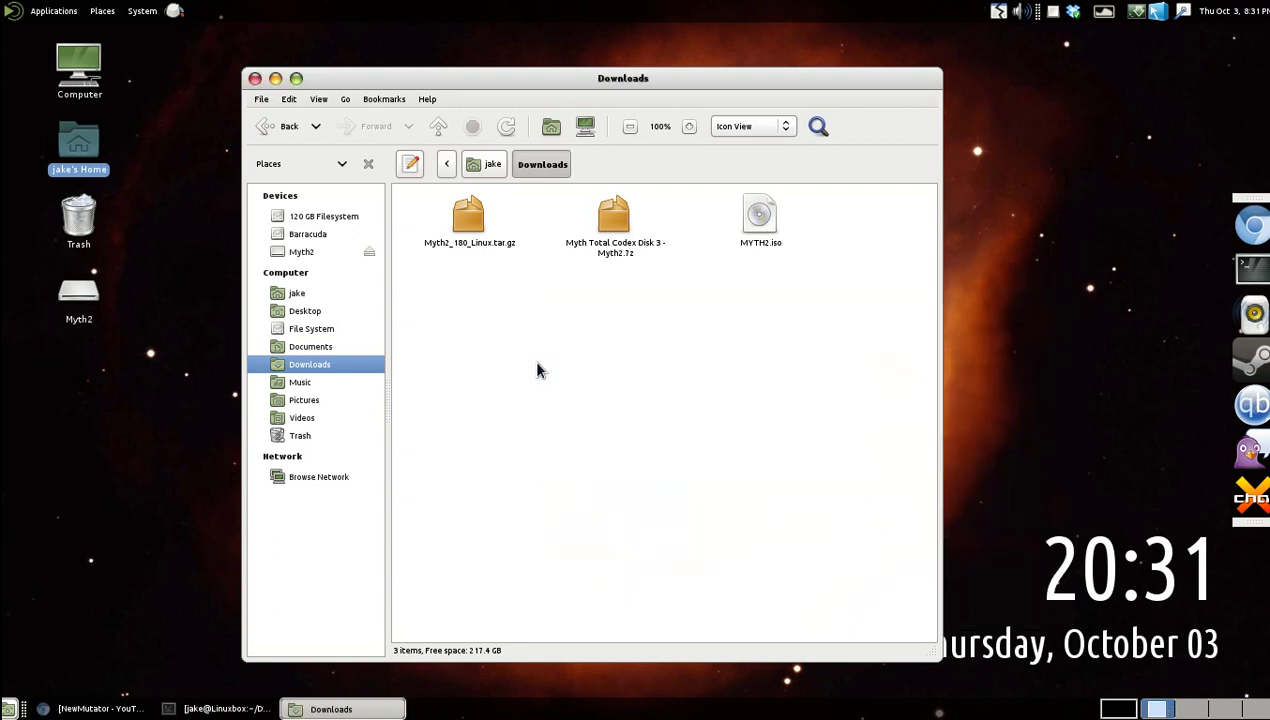
click(167, 352)
Open the mounted Myth2 disc to view its 9 files, then close its window.
click(80, 298)
double_click(81, 297)
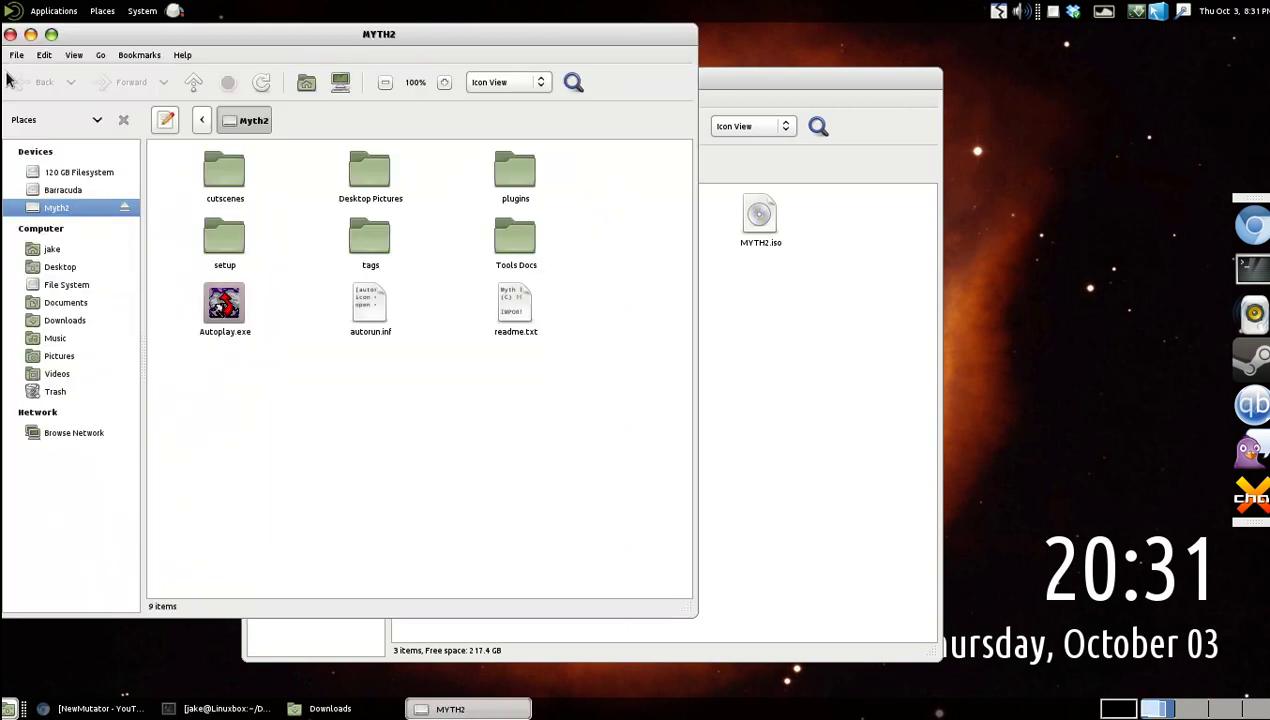
click(12, 31)
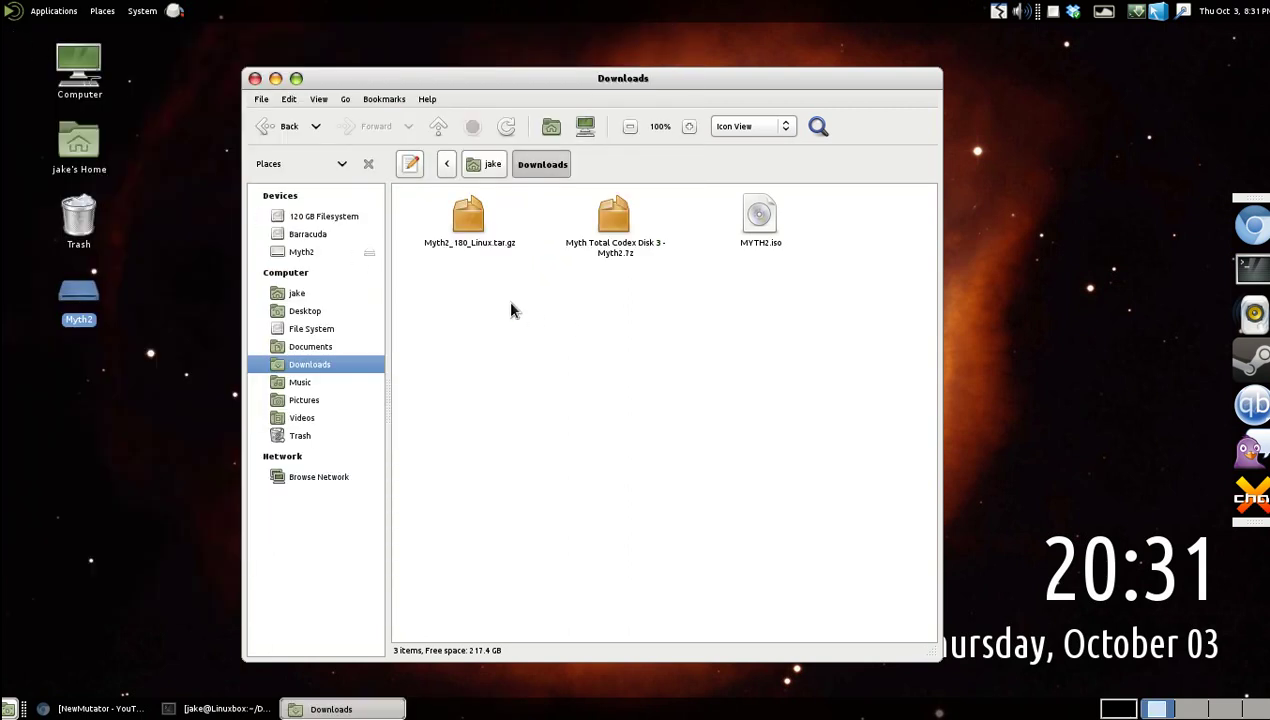
click(203, 330)
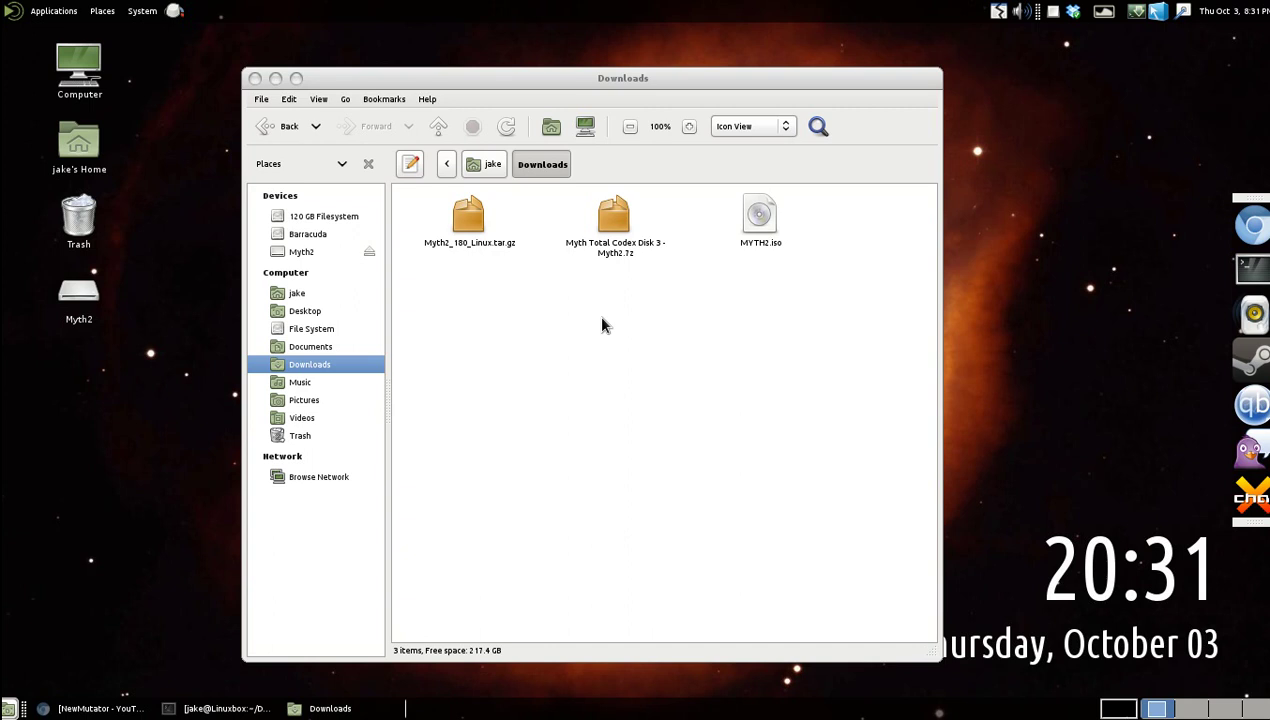
click(1251, 268)
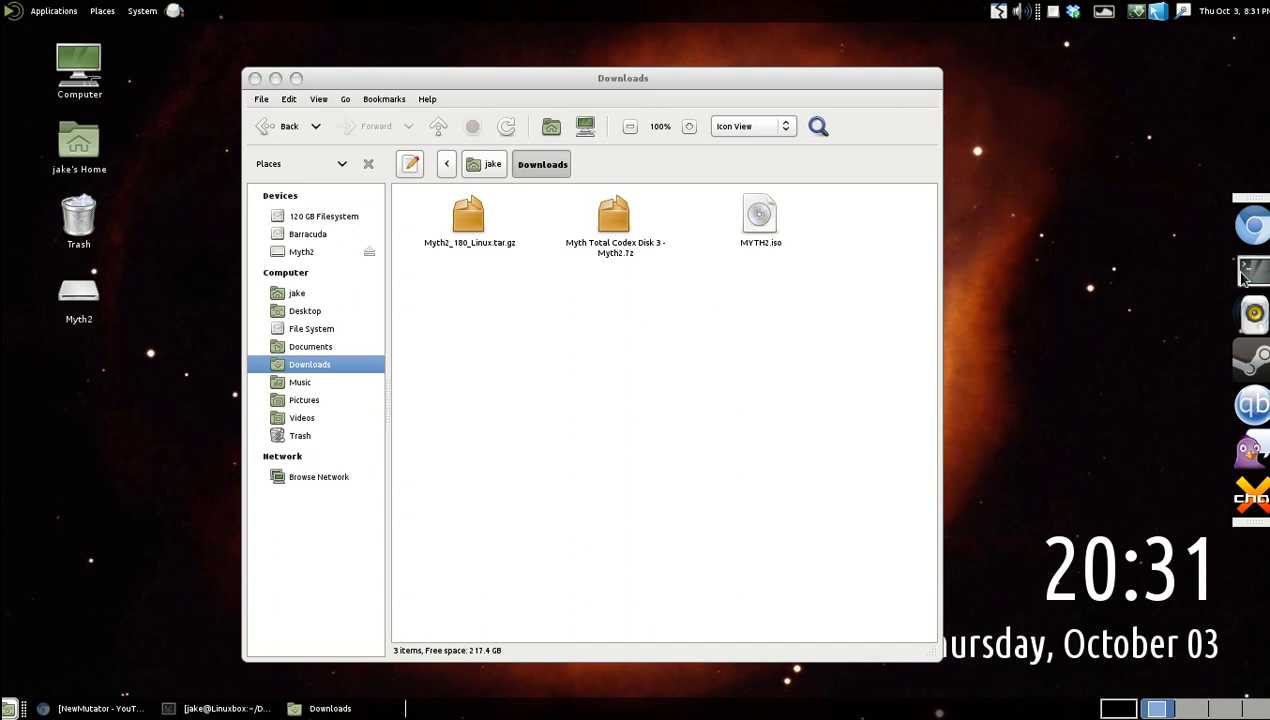
Enter the command sudo apt-get install libgtk2.0-0, using Tab completion for the package name.
drag(342, 40, 858, 298)
drag(861, 298, 865, 294)
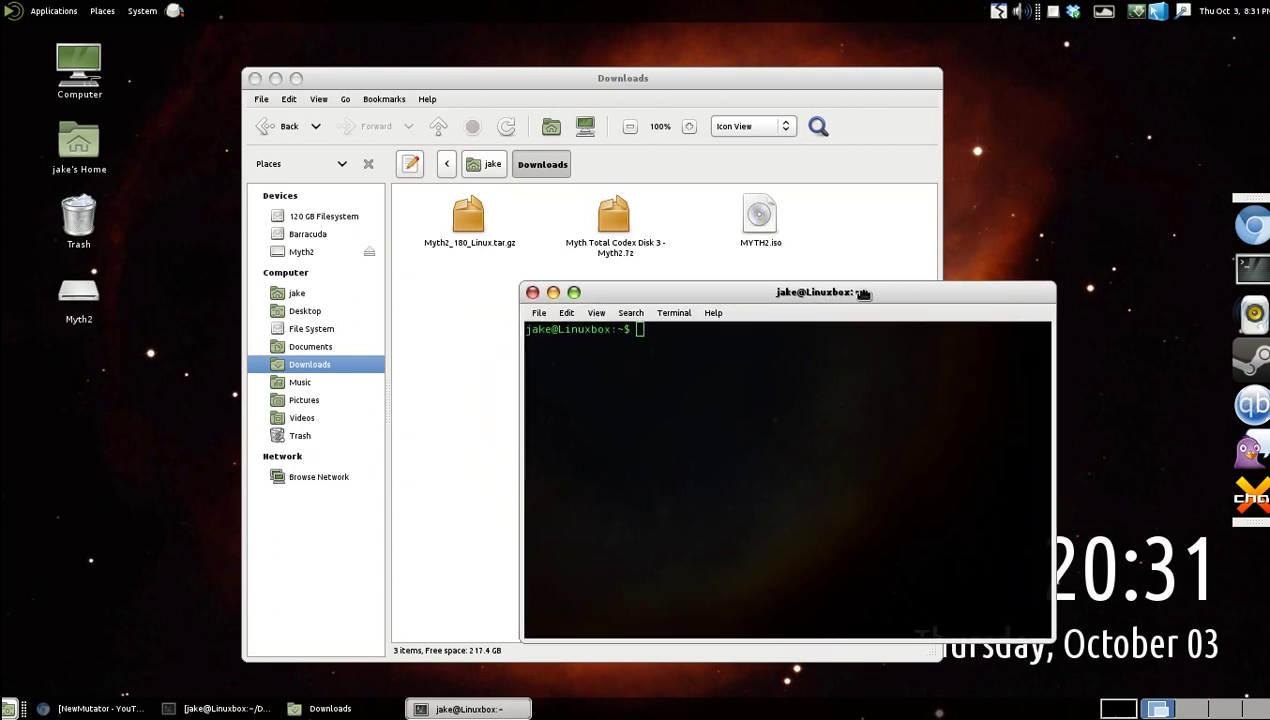
text(sudo apt-get libgt)
key(BackSpace)
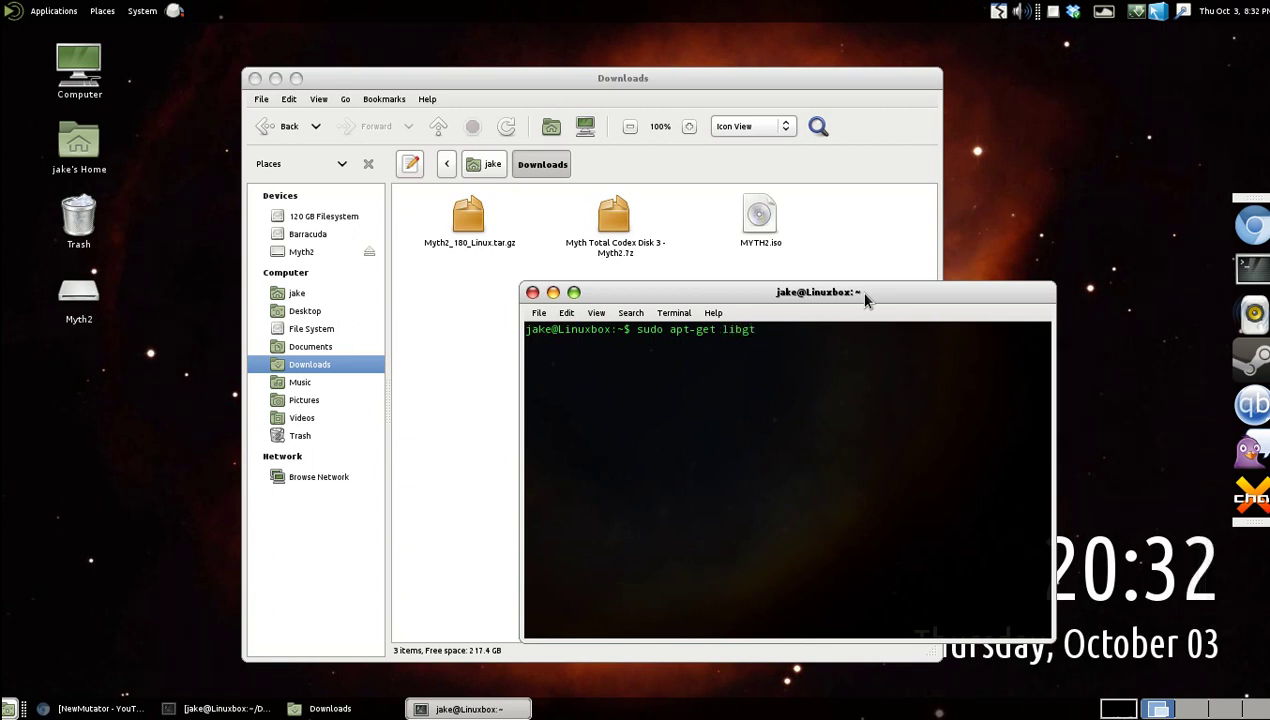
text(kt)
key(BackSpace)
key(BackSpace)
key(BackSpace)
key(BackSpace)
key(BackSpace)
key(BackSpace)
text(install libgtk)
key(Tab)
key(Tab)
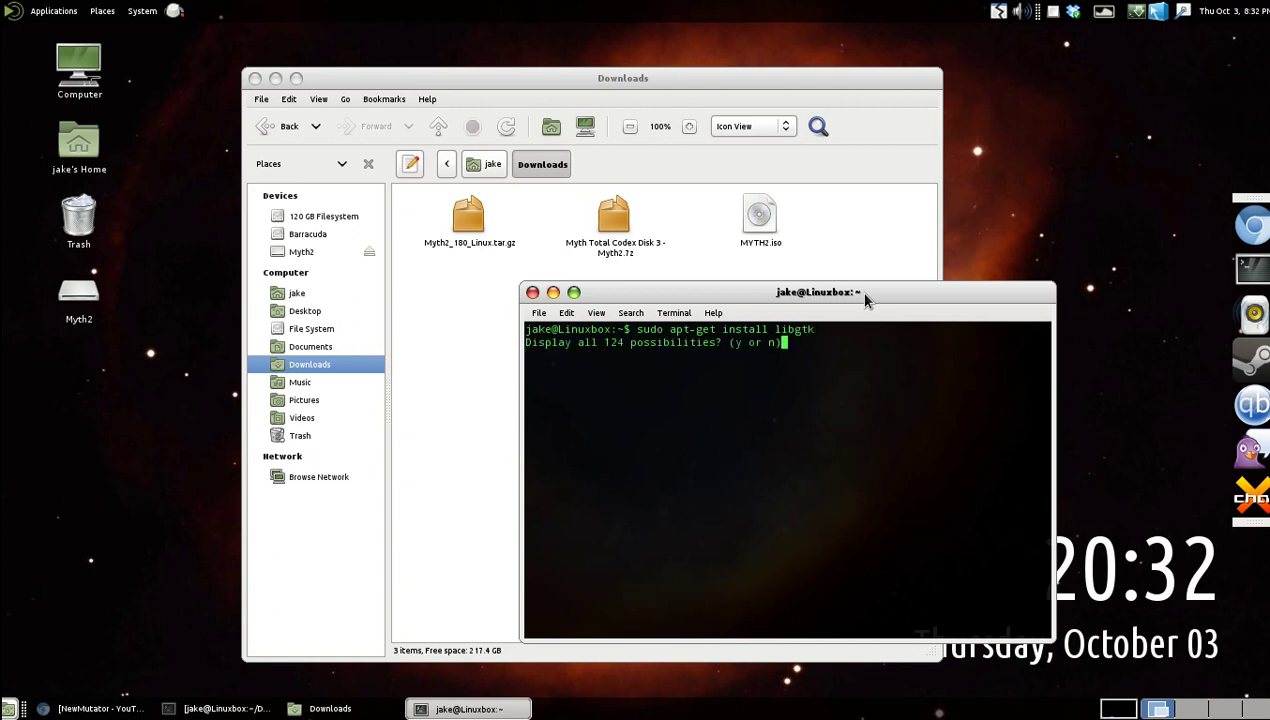
text(n)
text(2.0-)
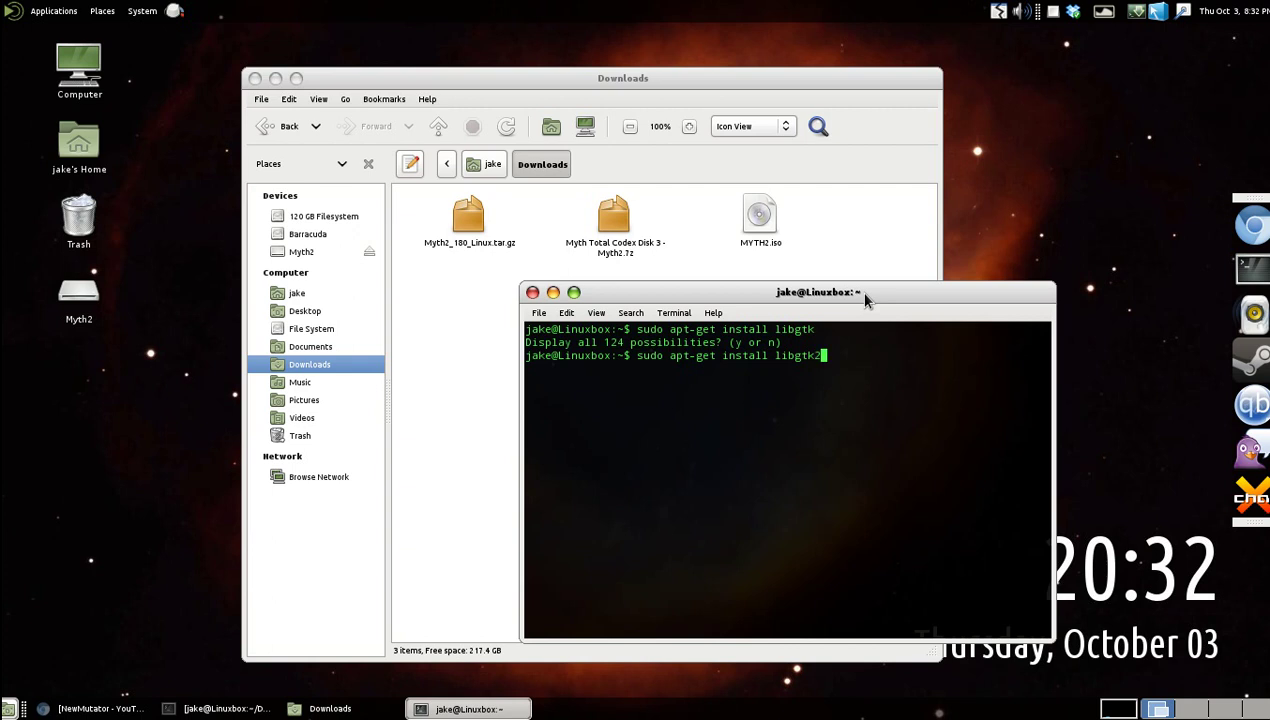
key(Tab)
key(Tab)
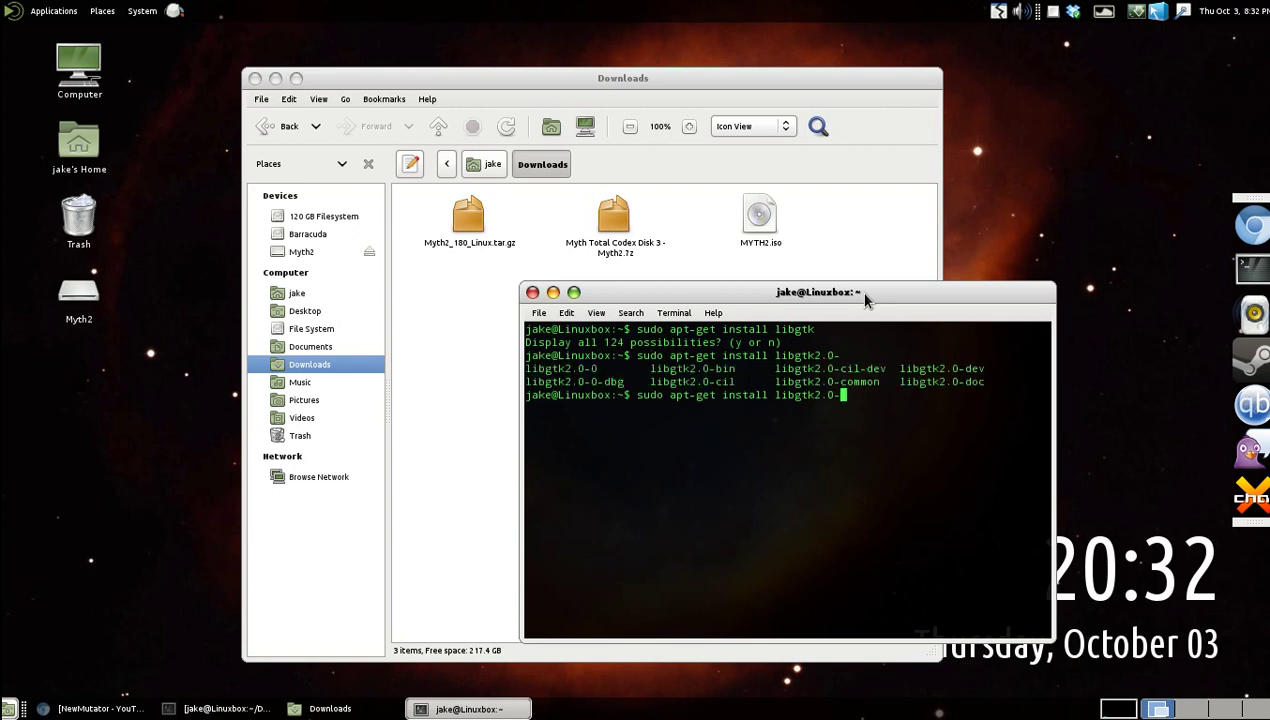
text(0)
Run it with the sudo password, see libgtk2.0-0 is already newest, and close the terminal.
click(845, 291)
drag(845, 291, 947, 285)
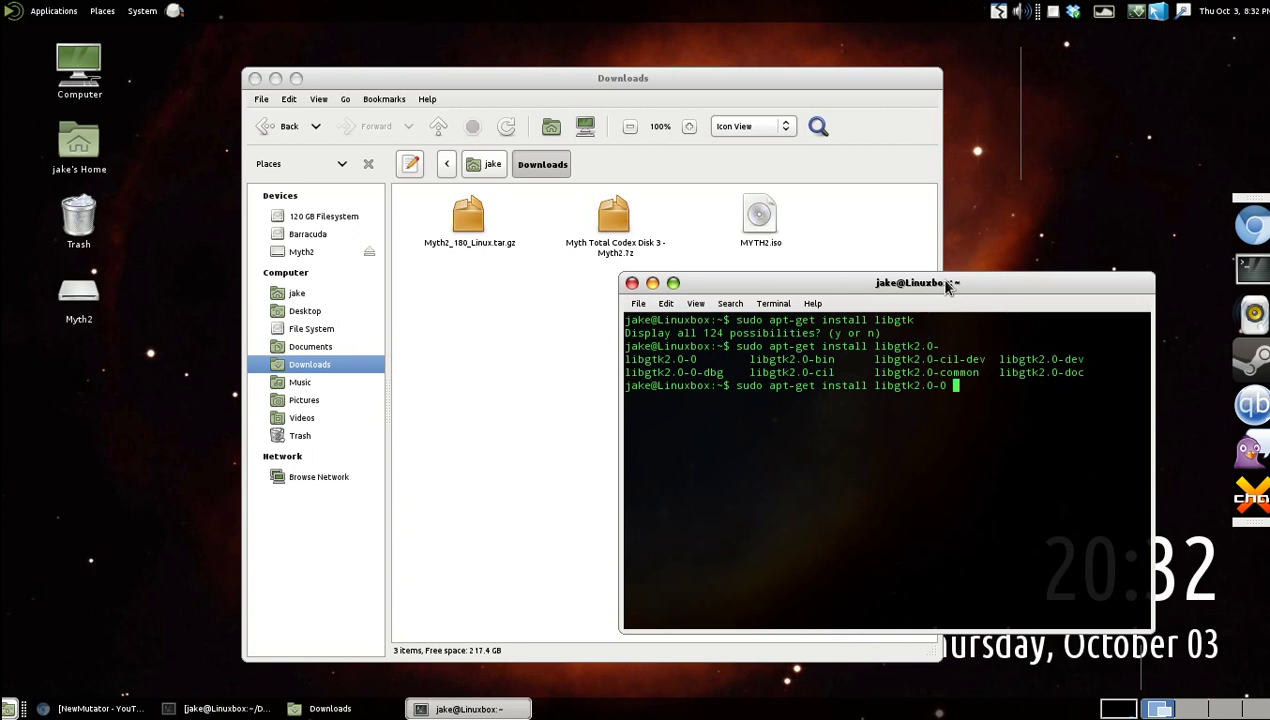
key(Return)
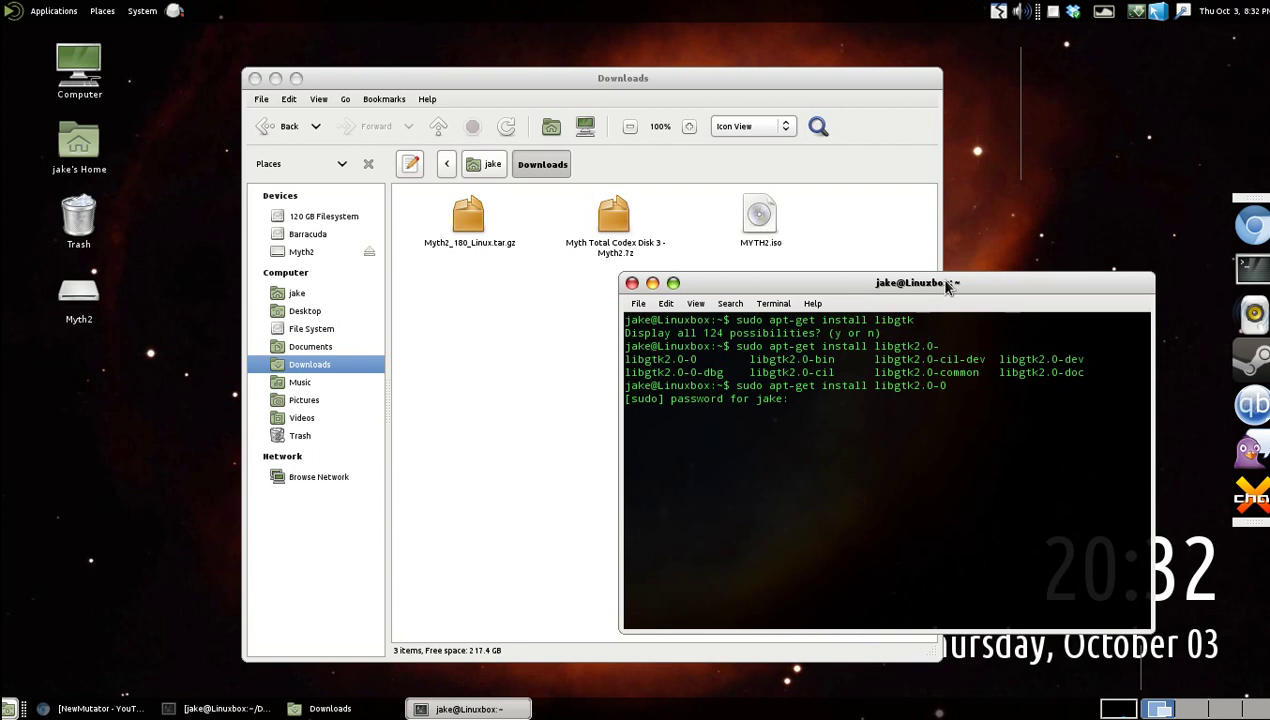
key(Return)
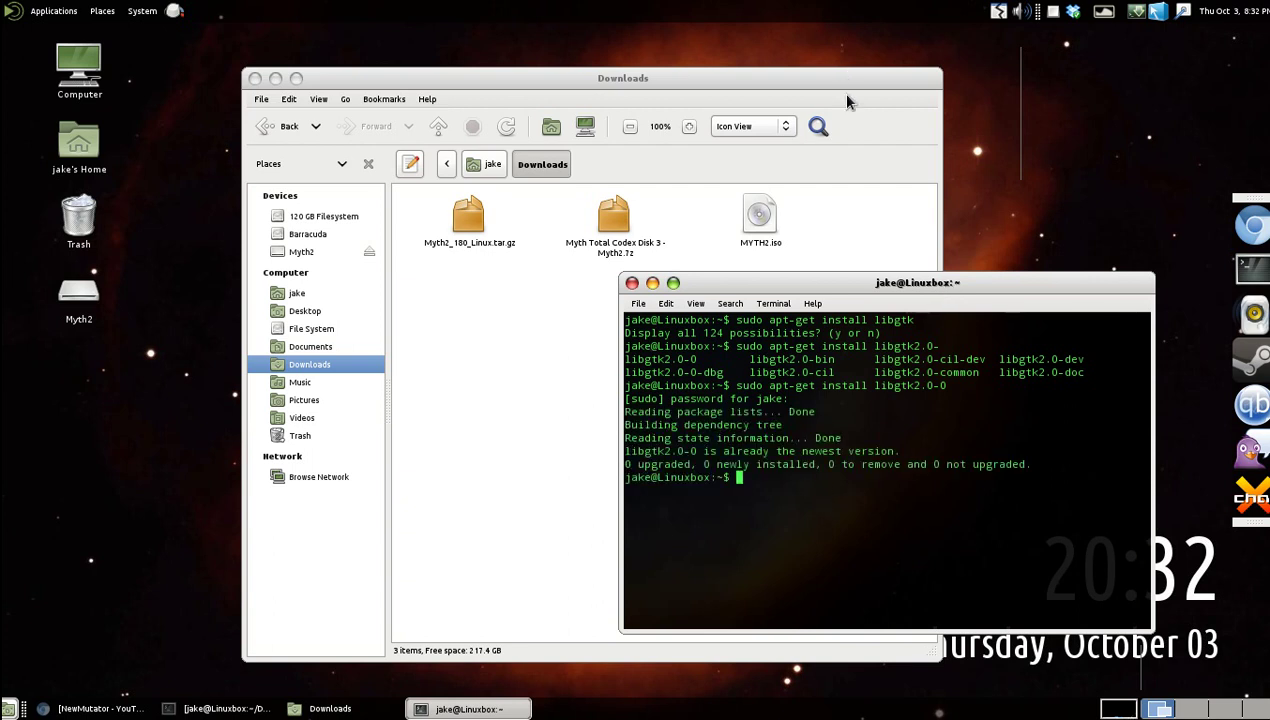
drag(952, 284, 980, 254)
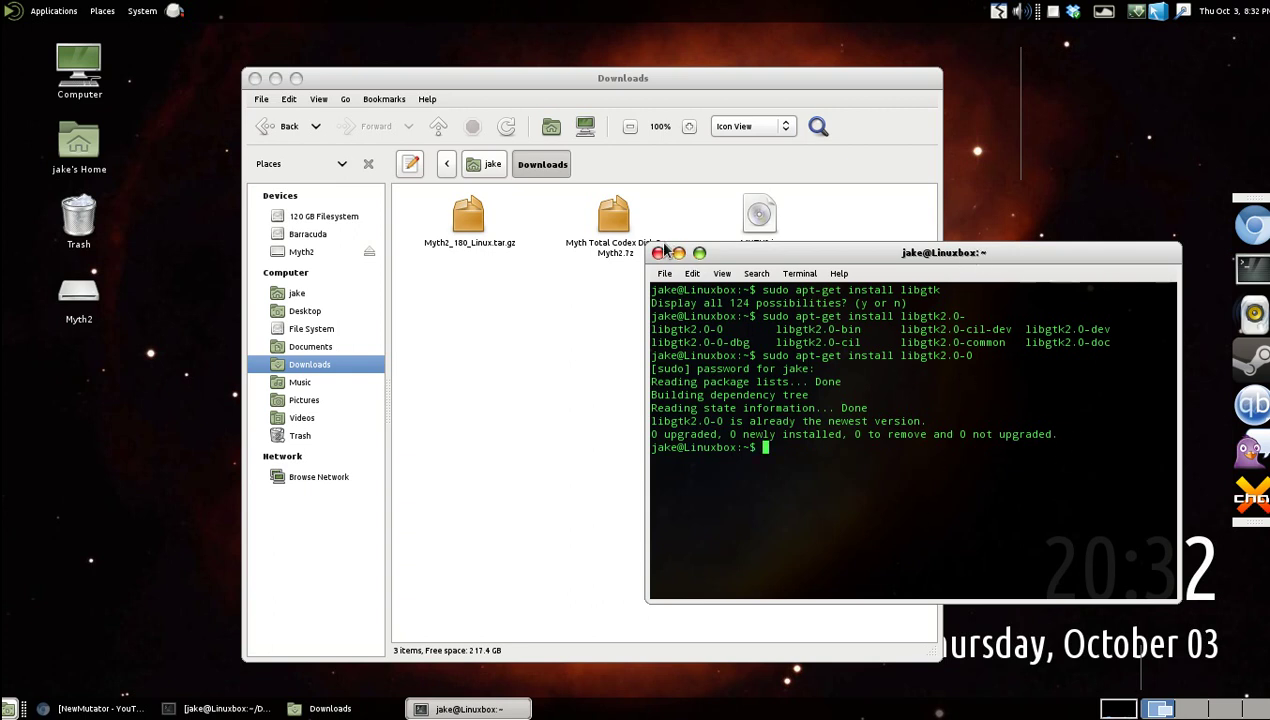
click(658, 253)
drag(659, 349, 512, 357)
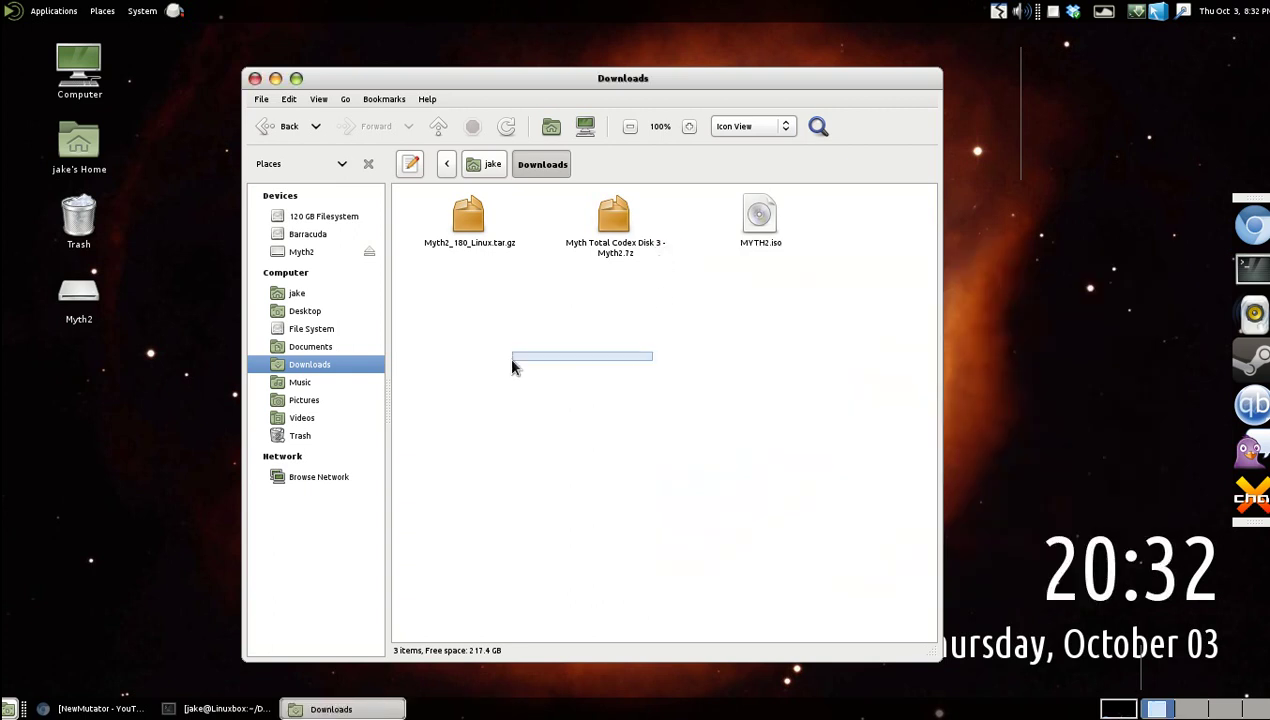
Open Myth2_180_Linux.tar.gz in Archive Manager.
click(475, 227)
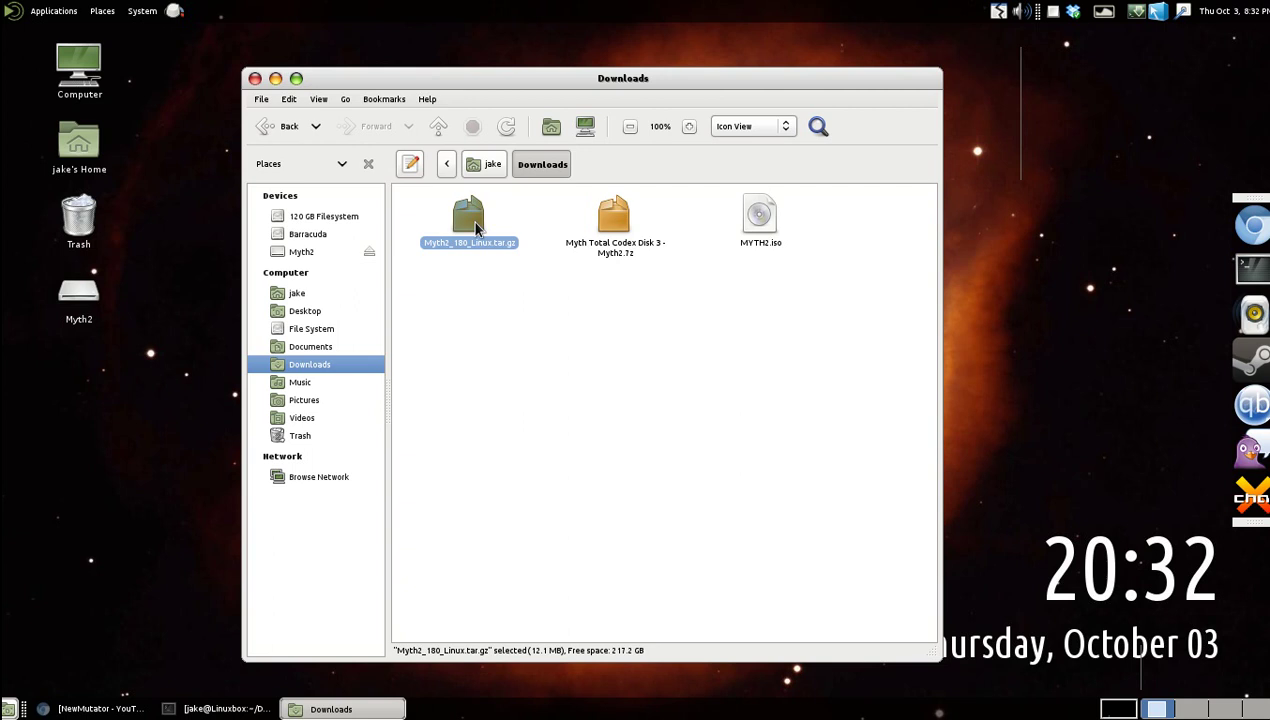
right_click(475, 226)
click(427, 297)
right_click(465, 224)
click(445, 276)
right_click(458, 222)
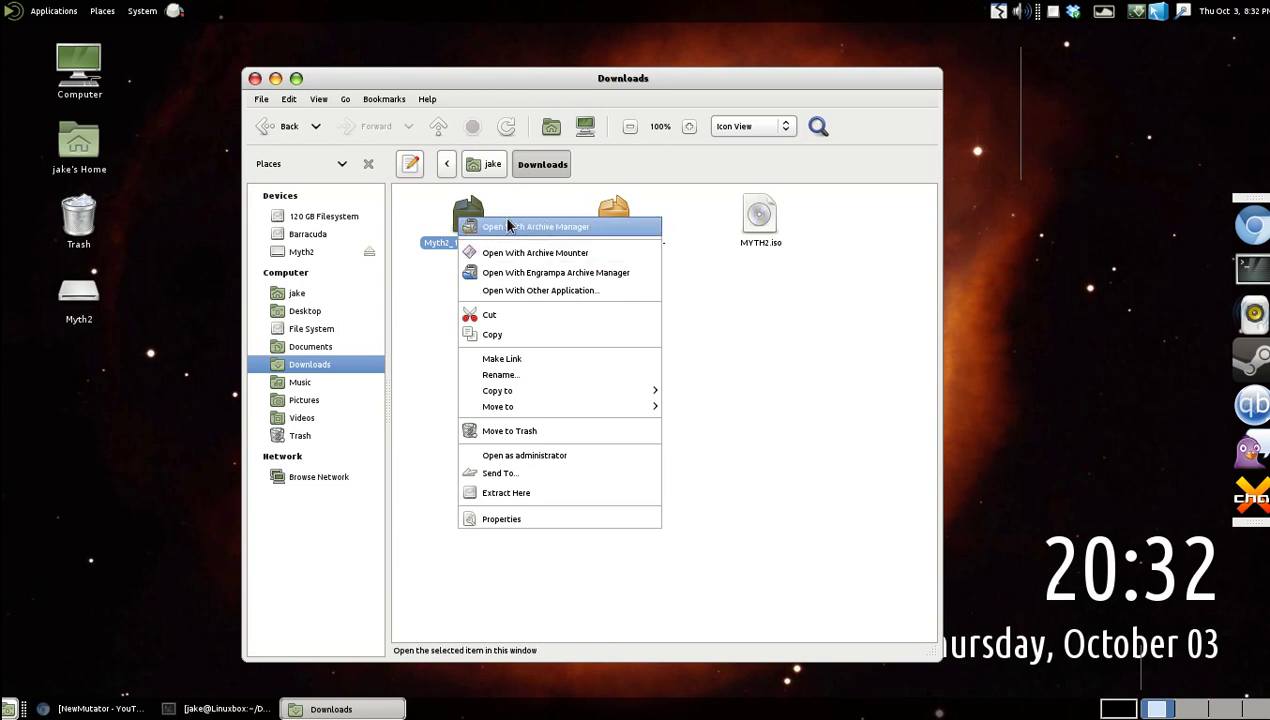
click(492, 228)
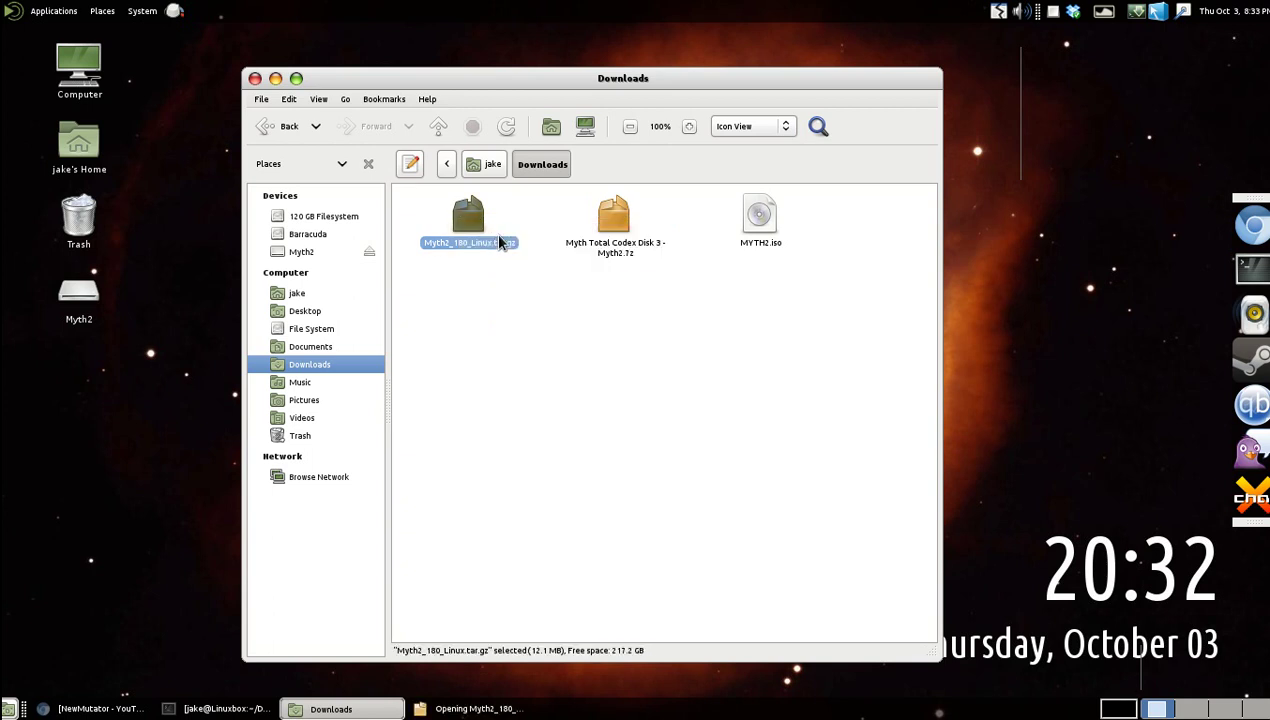
Extract all of the archive's files into Downloads and close Archive Manager.
click(168, 83)
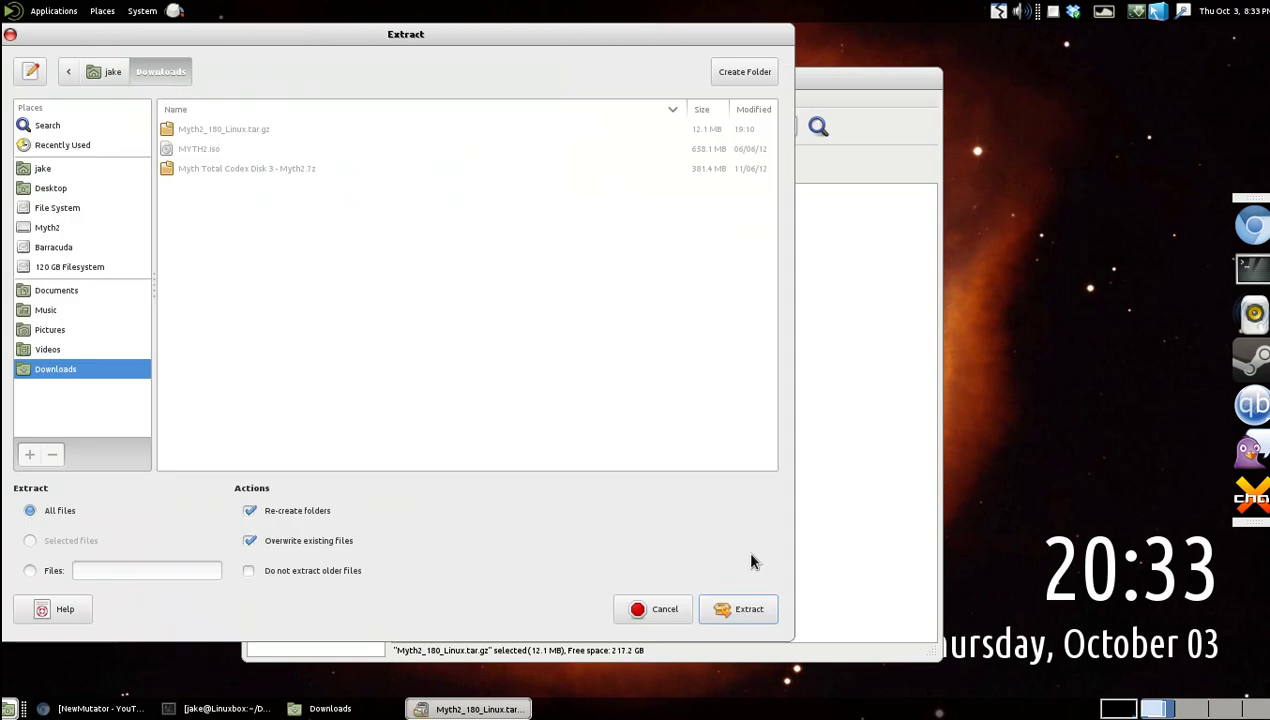
click(743, 610)
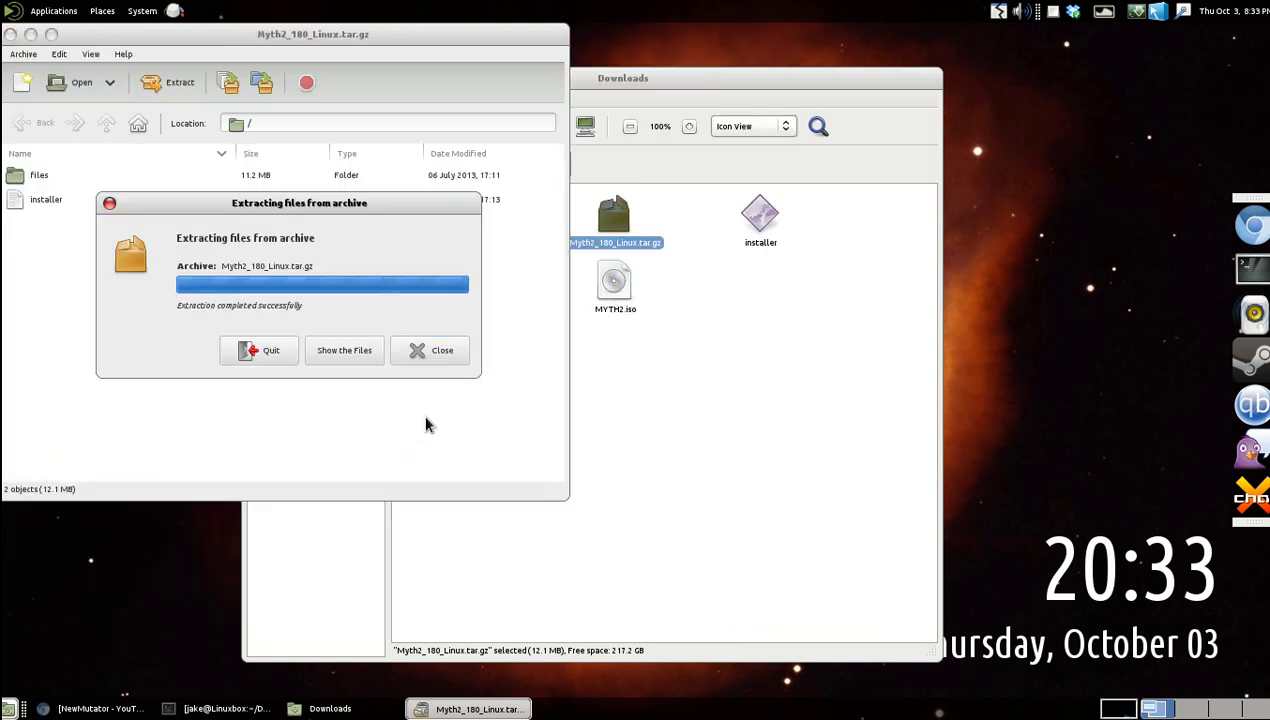
click(432, 352)
click(10, 34)
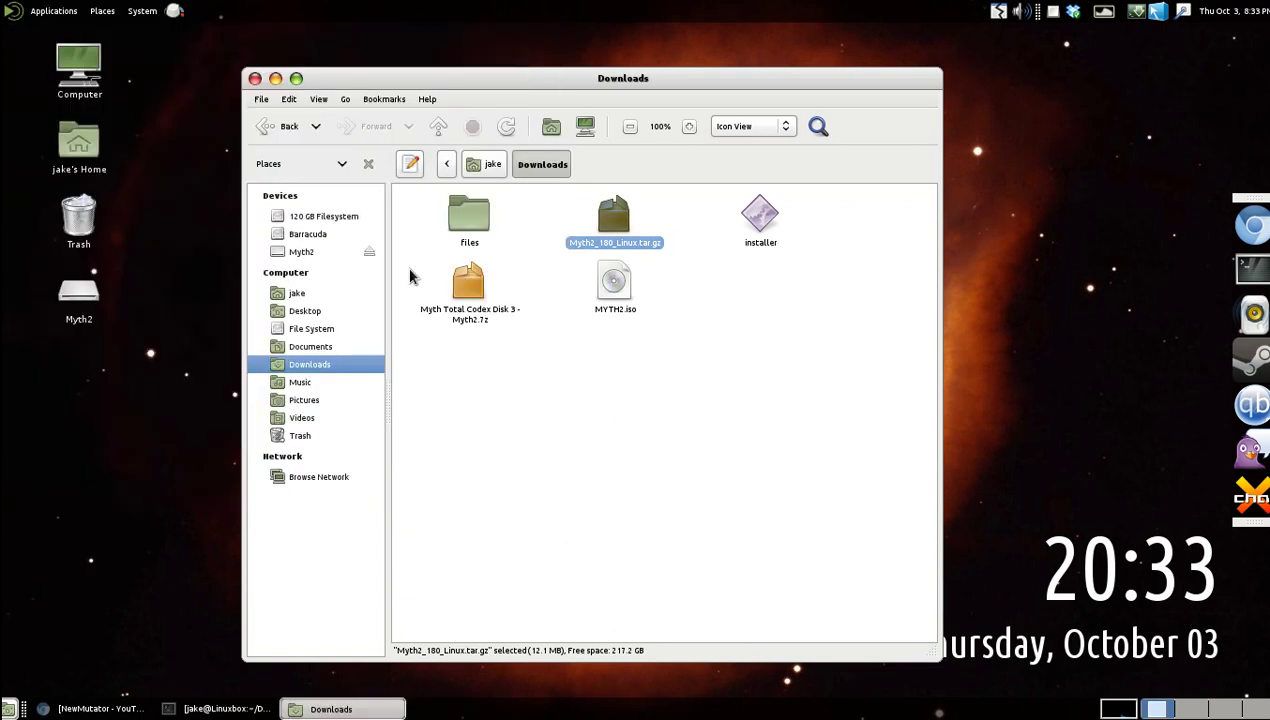
click(605, 370)
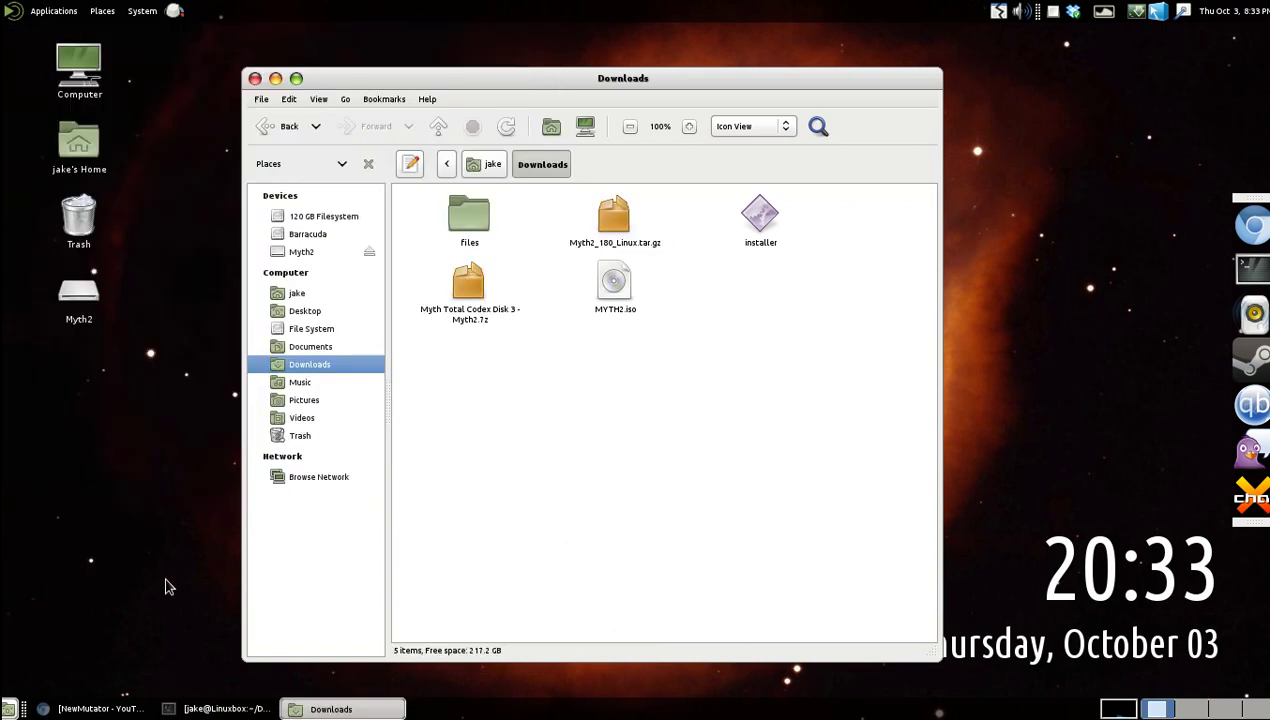
click(100, 708)
click(100, 708)
Look inside the extracted files folder, then return to Downloads.
click(472, 228)
double_click(472, 228)
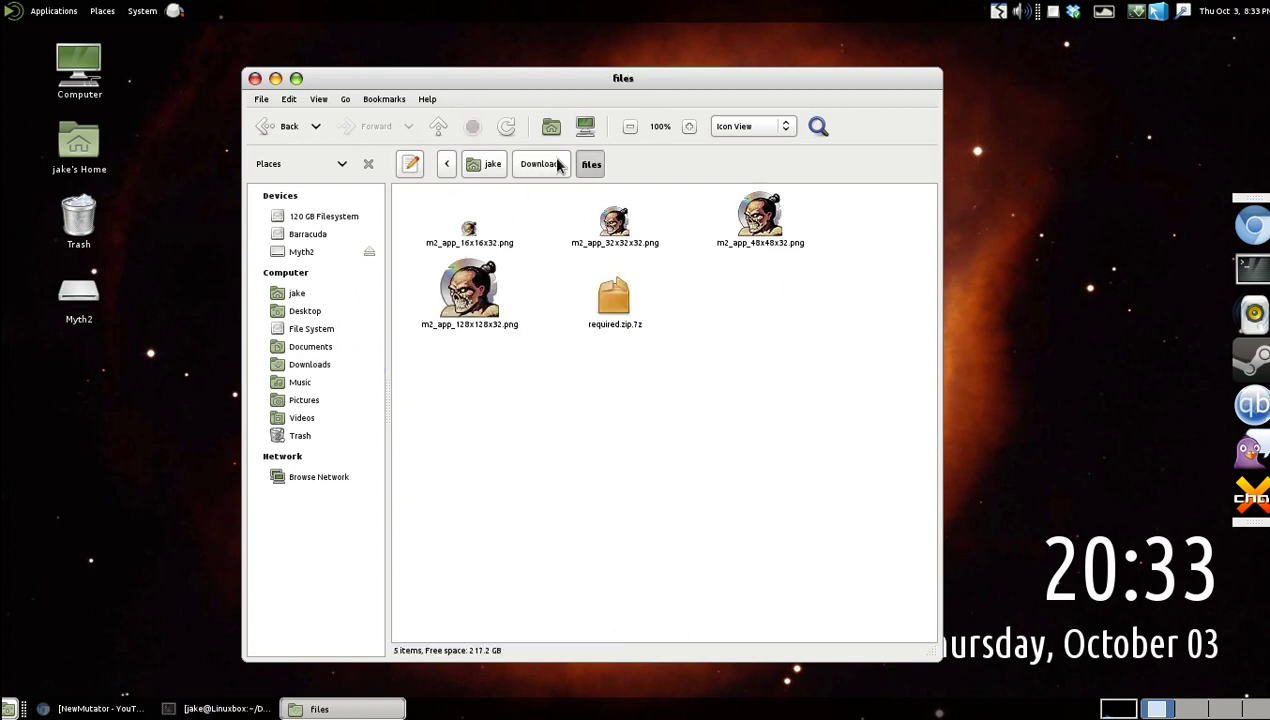
click(543, 164)
Allow the installer to execute as a program in its Permissions, then launch it.
click(766, 216)
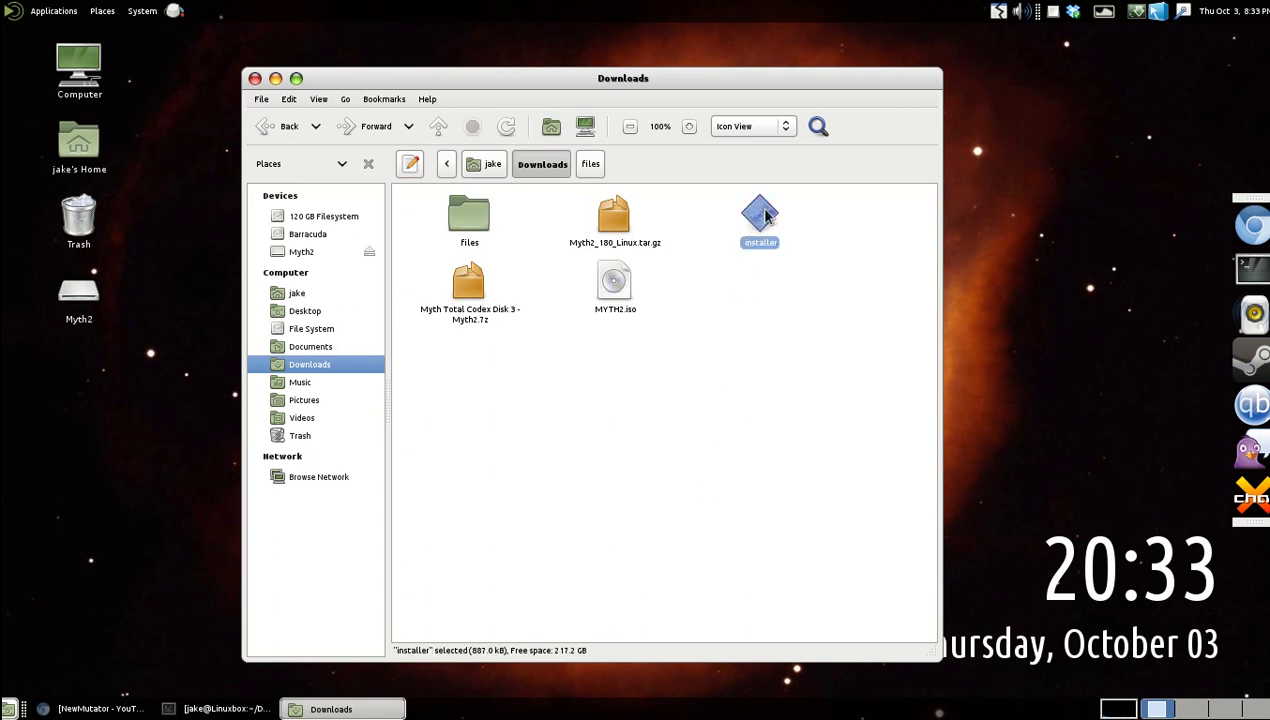
right_click(766, 216)
click(781, 463)
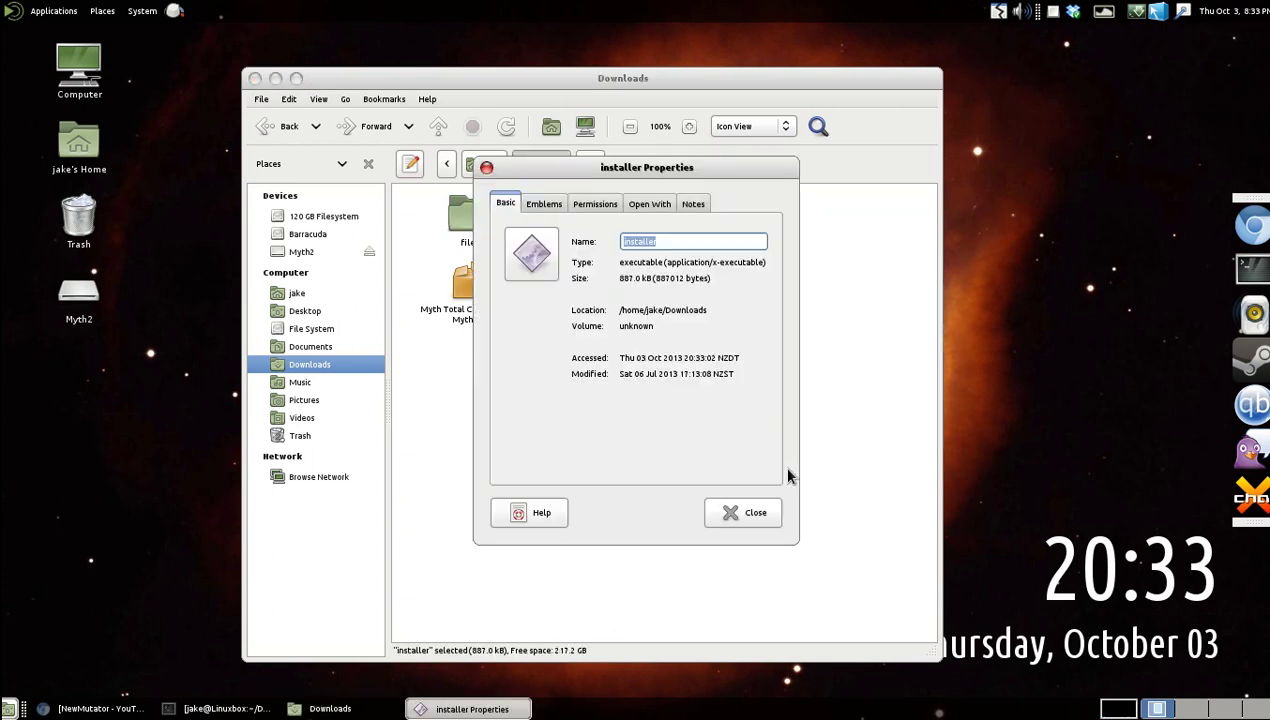
click(591, 204)
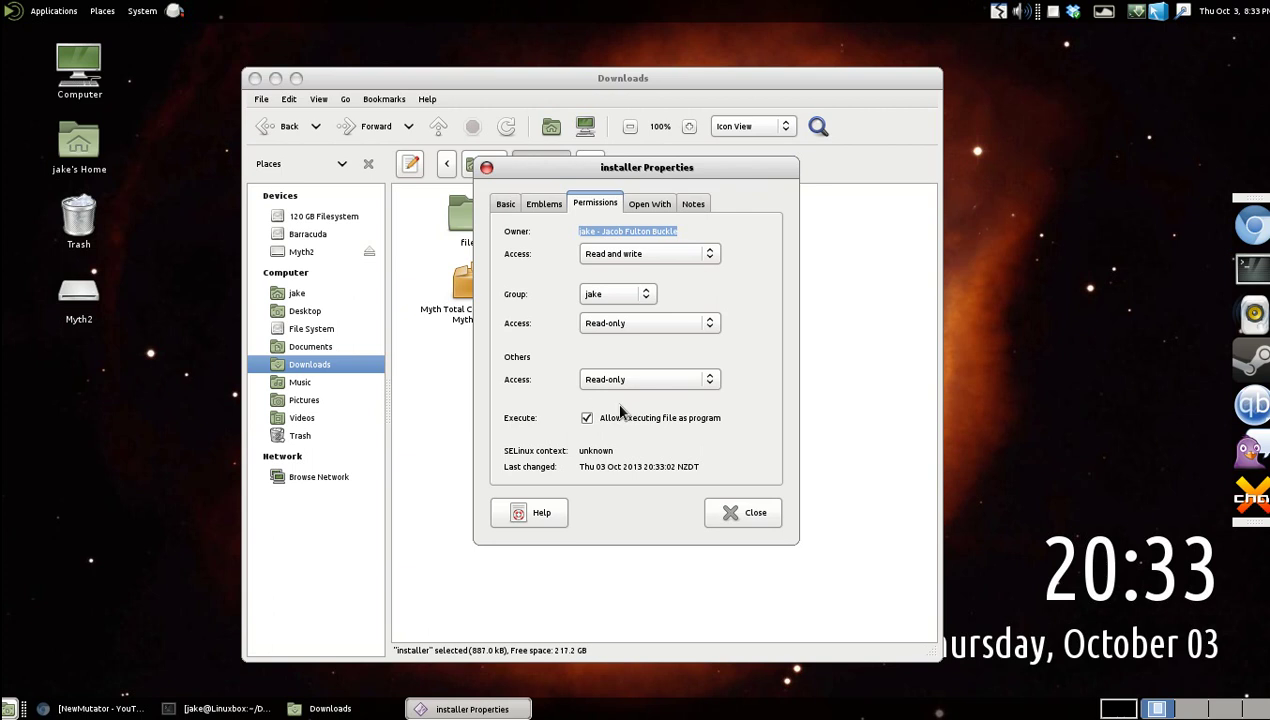
click(748, 514)
click(760, 434)
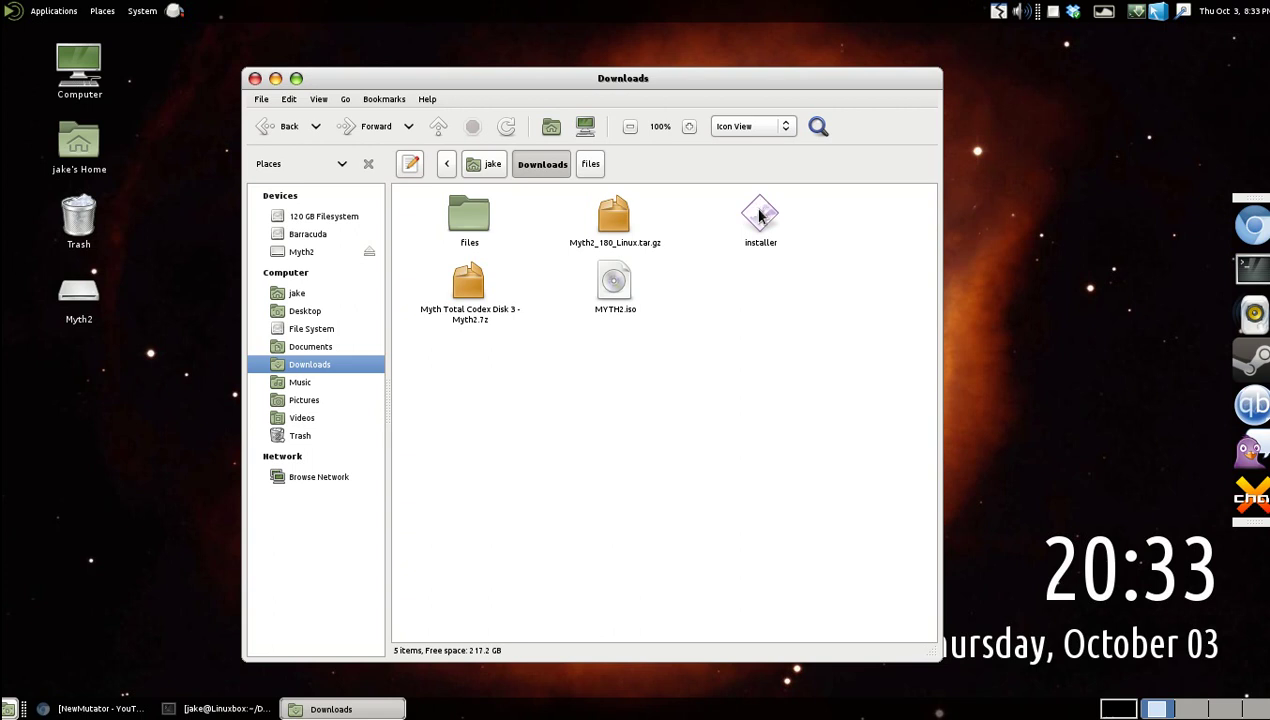
click(760, 214)
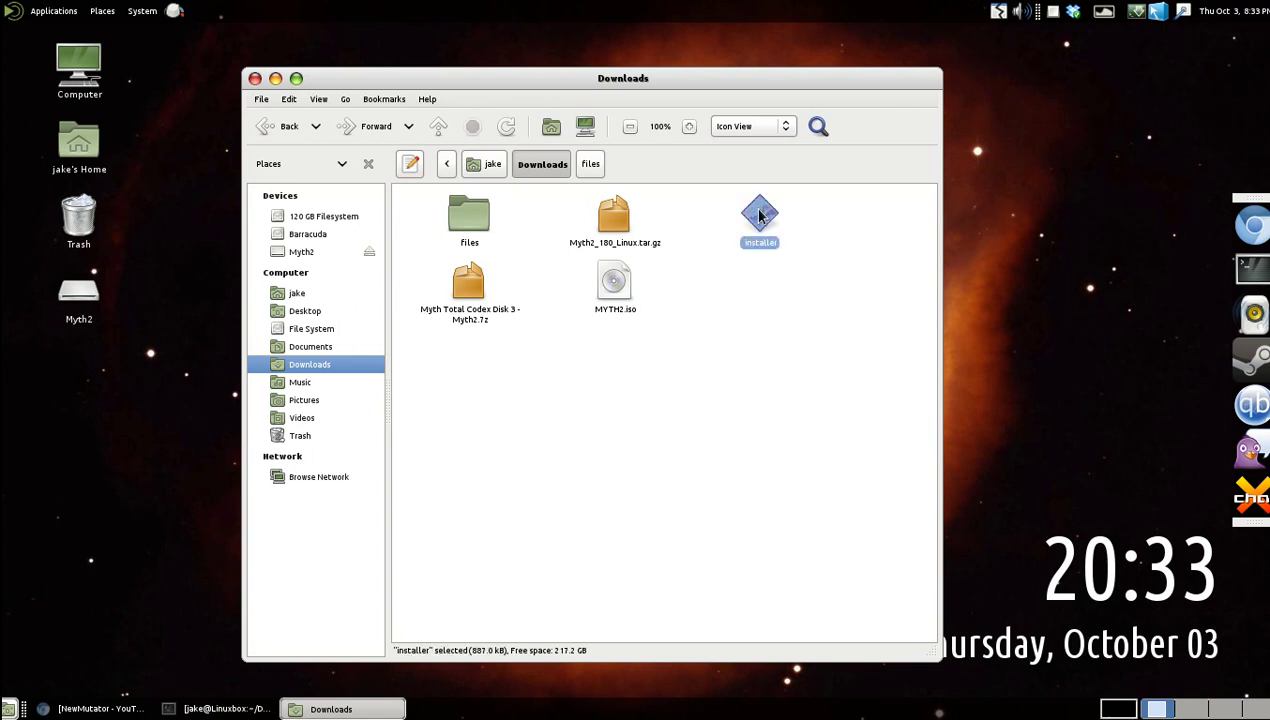
double_click(760, 214)
Advance past the welcome page, keeping the install-from-CD option.
drag(531, 98, 538, 166)
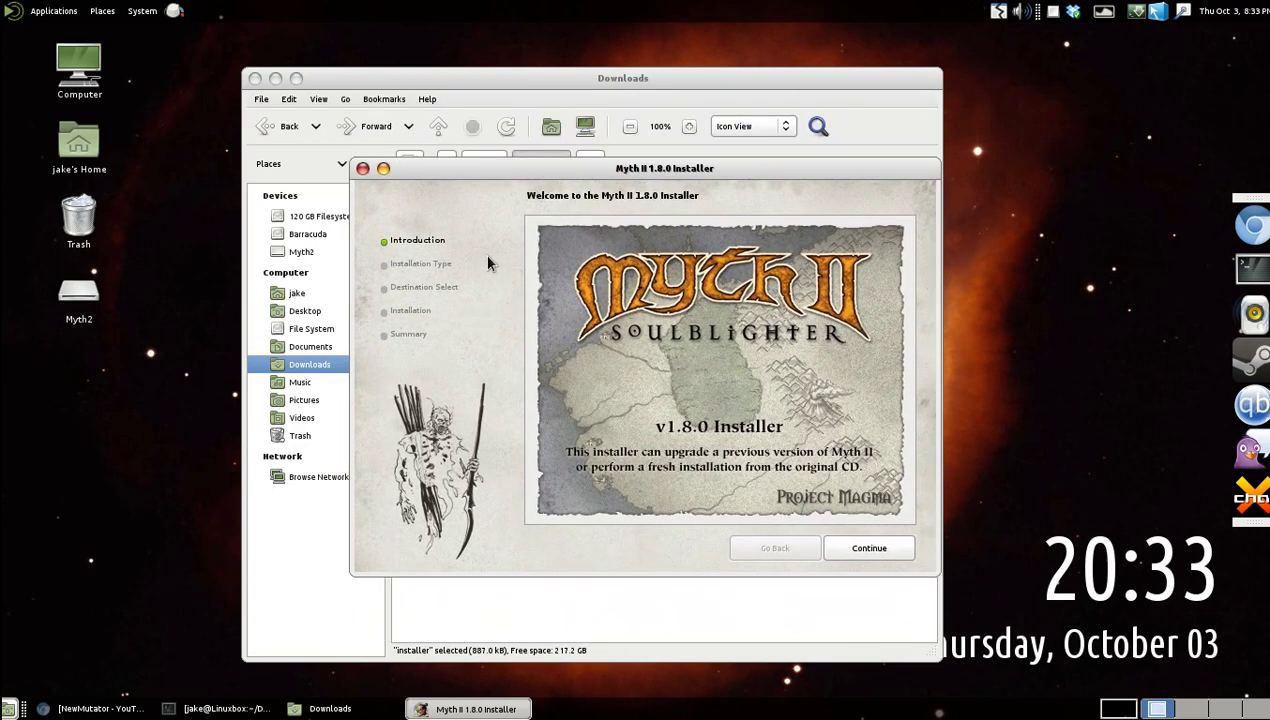
click(872, 550)
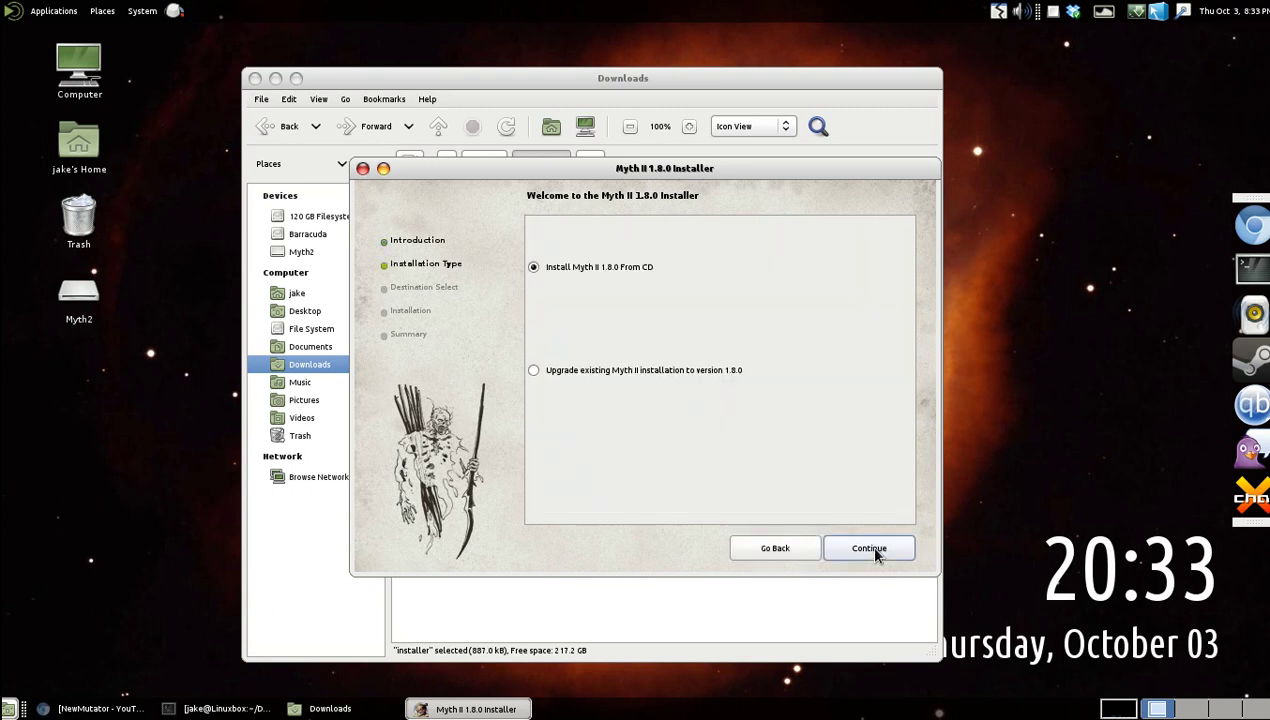
click(875, 552)
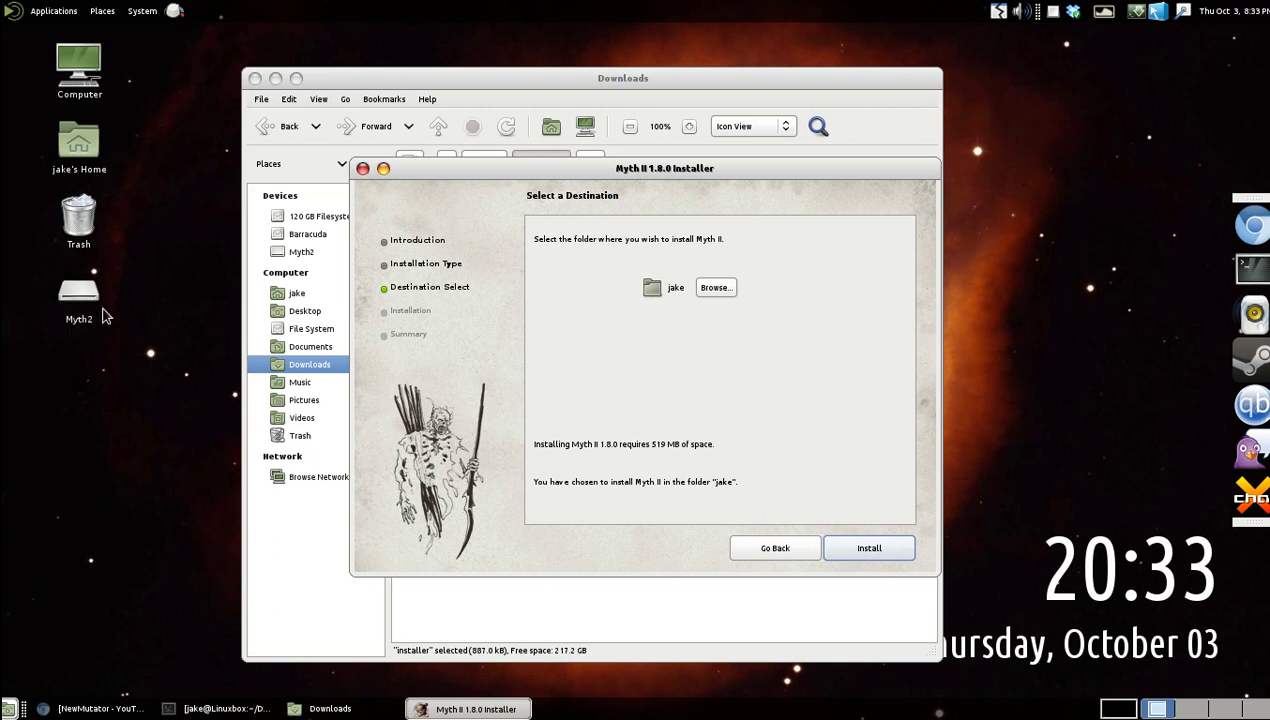
Set the install destination to the home Games folder and install until it reports success.
click(716, 287)
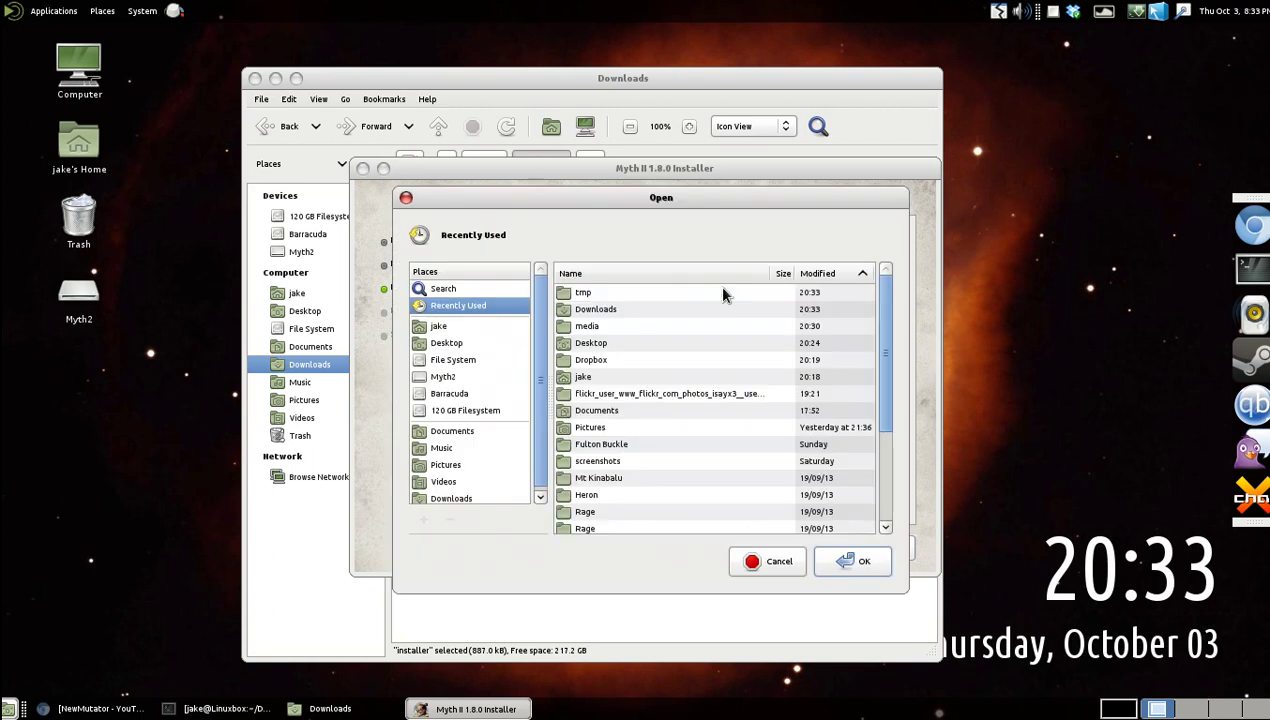
click(458, 327)
click(668, 362)
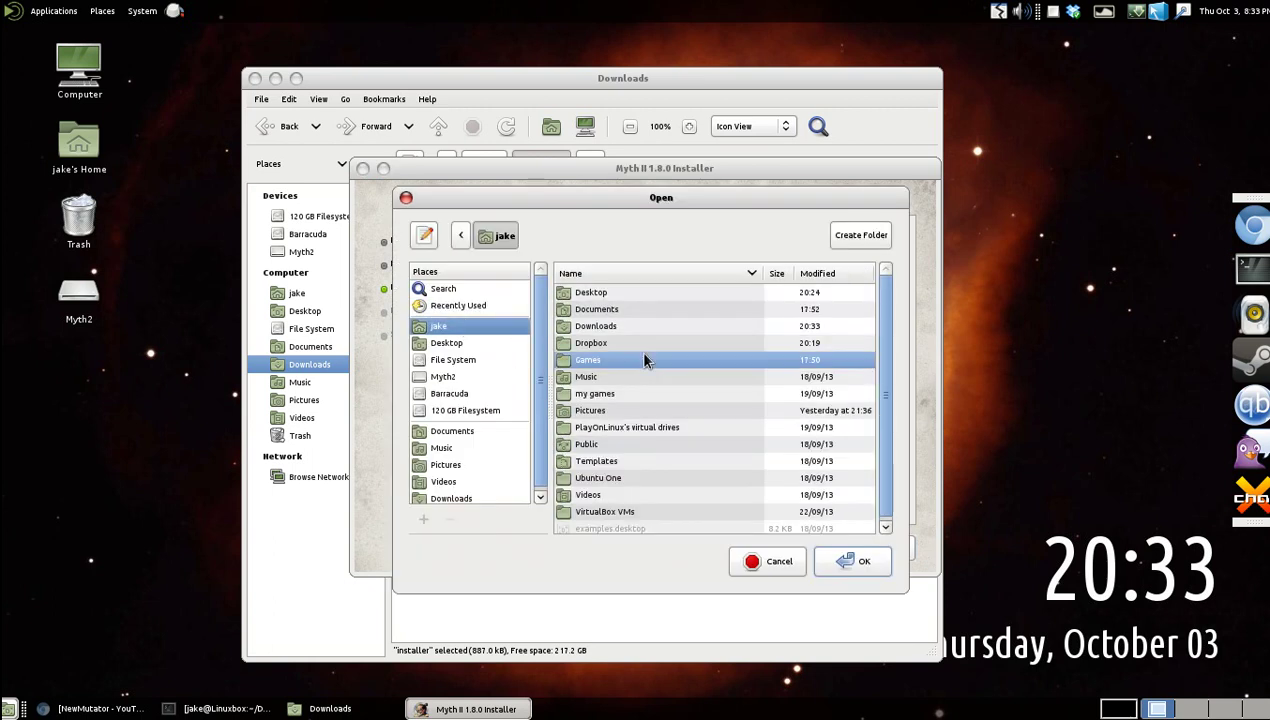
double_click(583, 361)
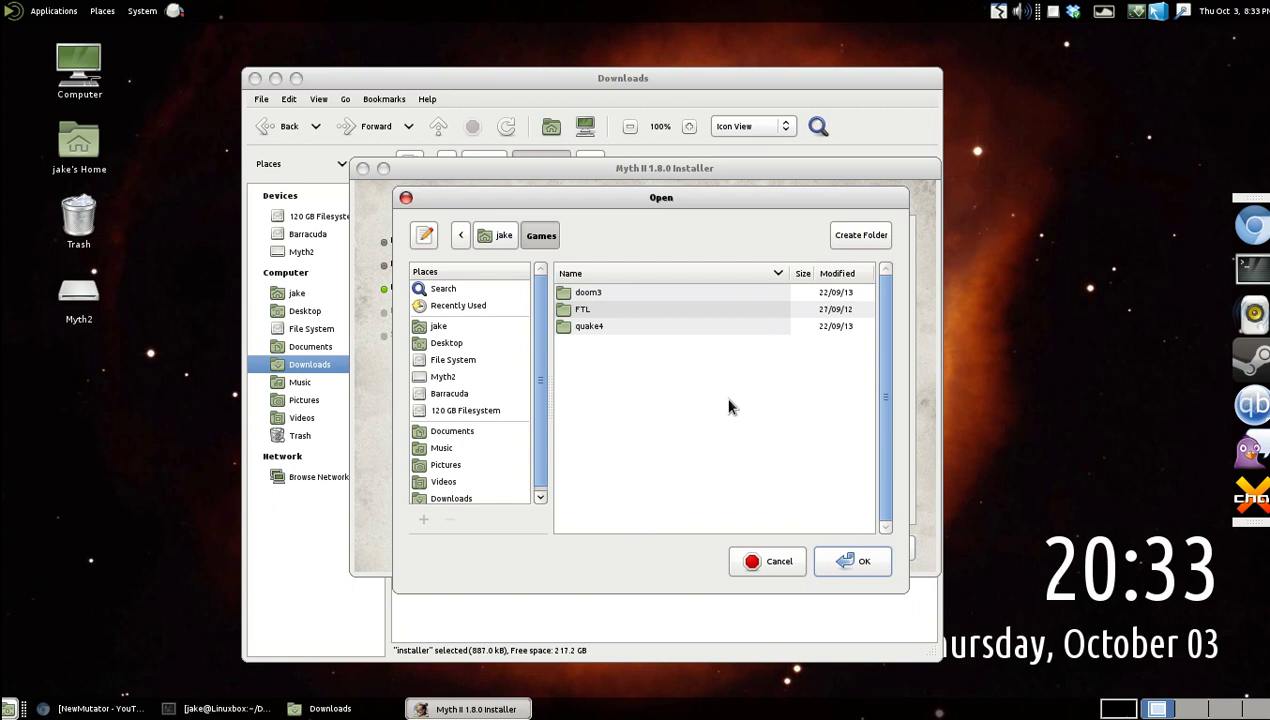
click(862, 561)
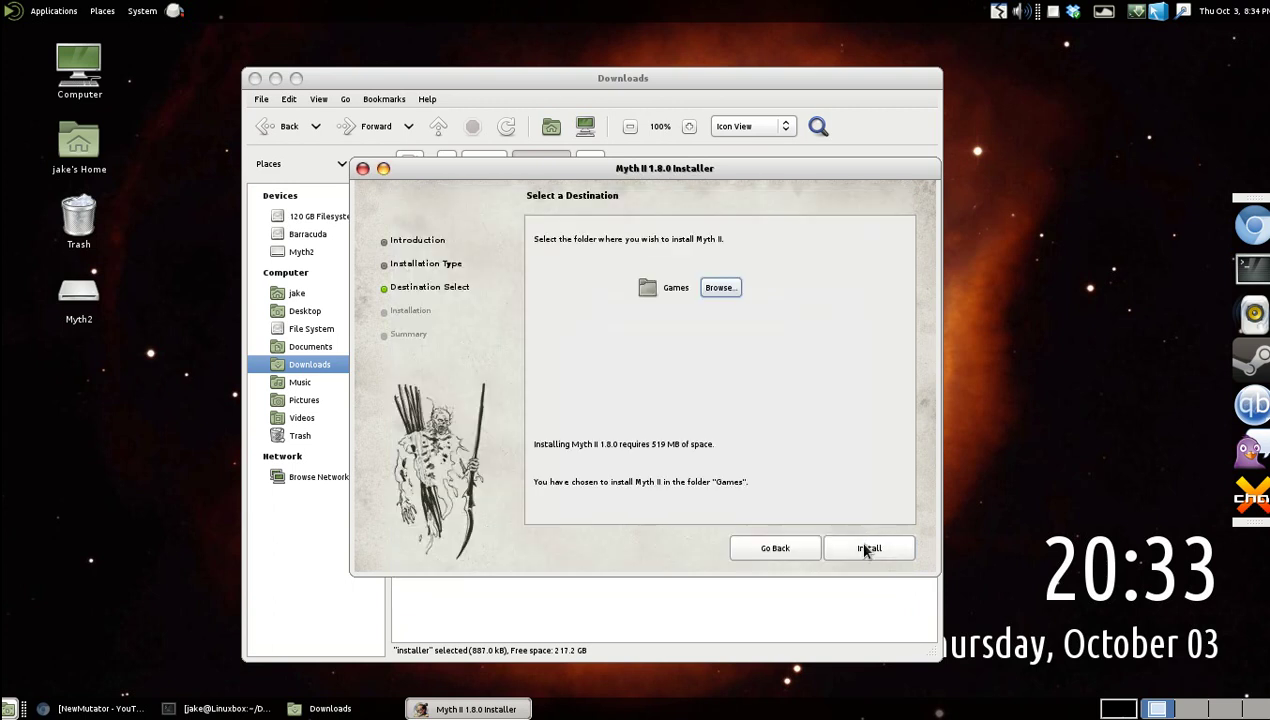
click(864, 547)
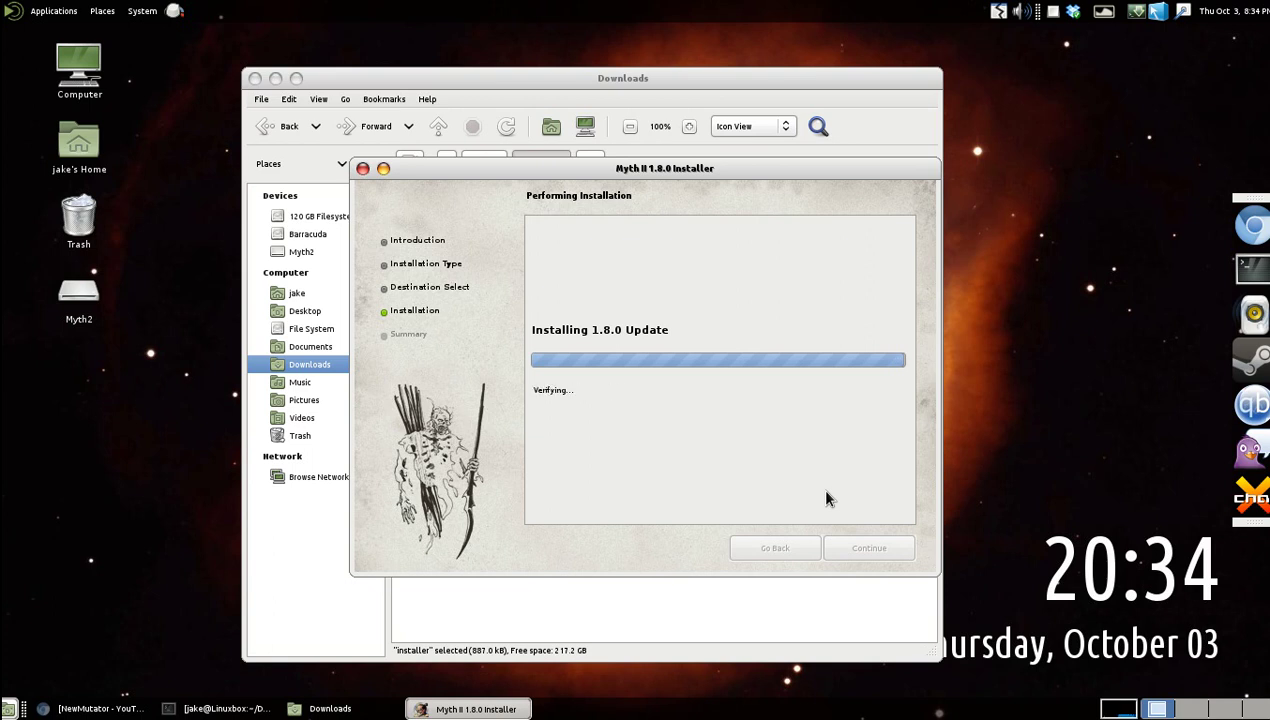
click(867, 552)
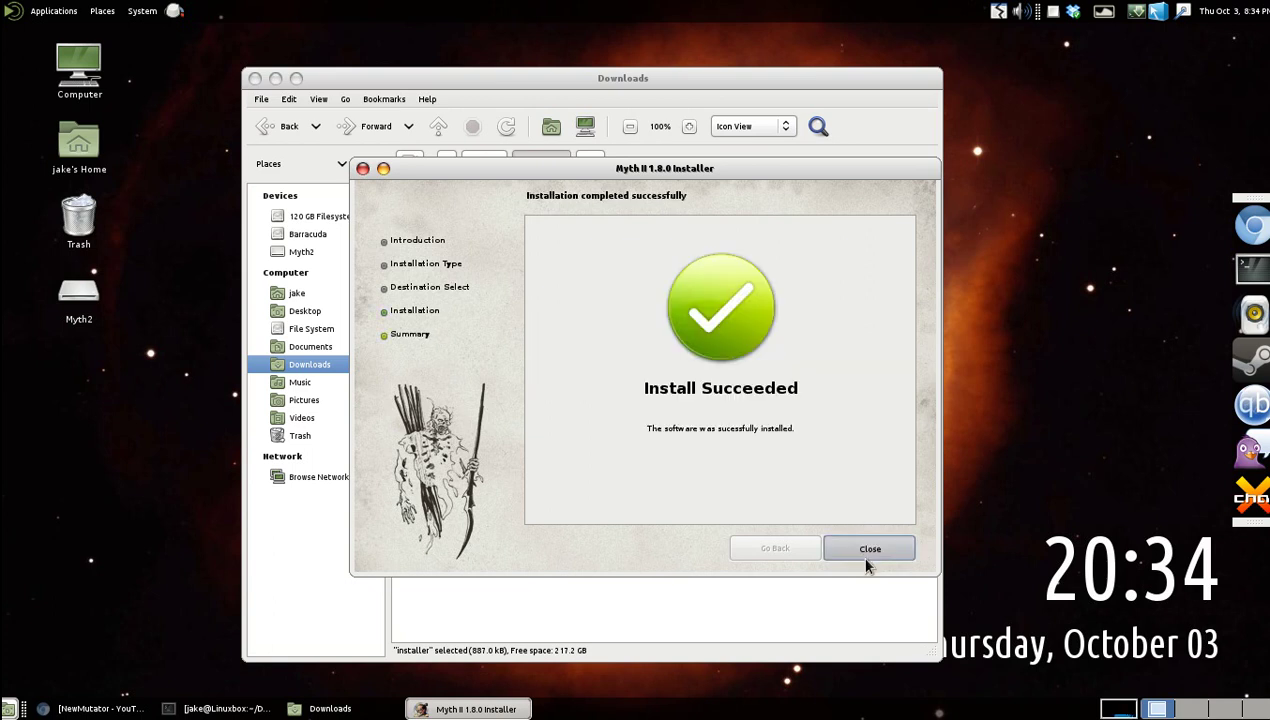
Navigate to the home folder's Games/Myth II directory.
drag(760, 414, 581, 457)
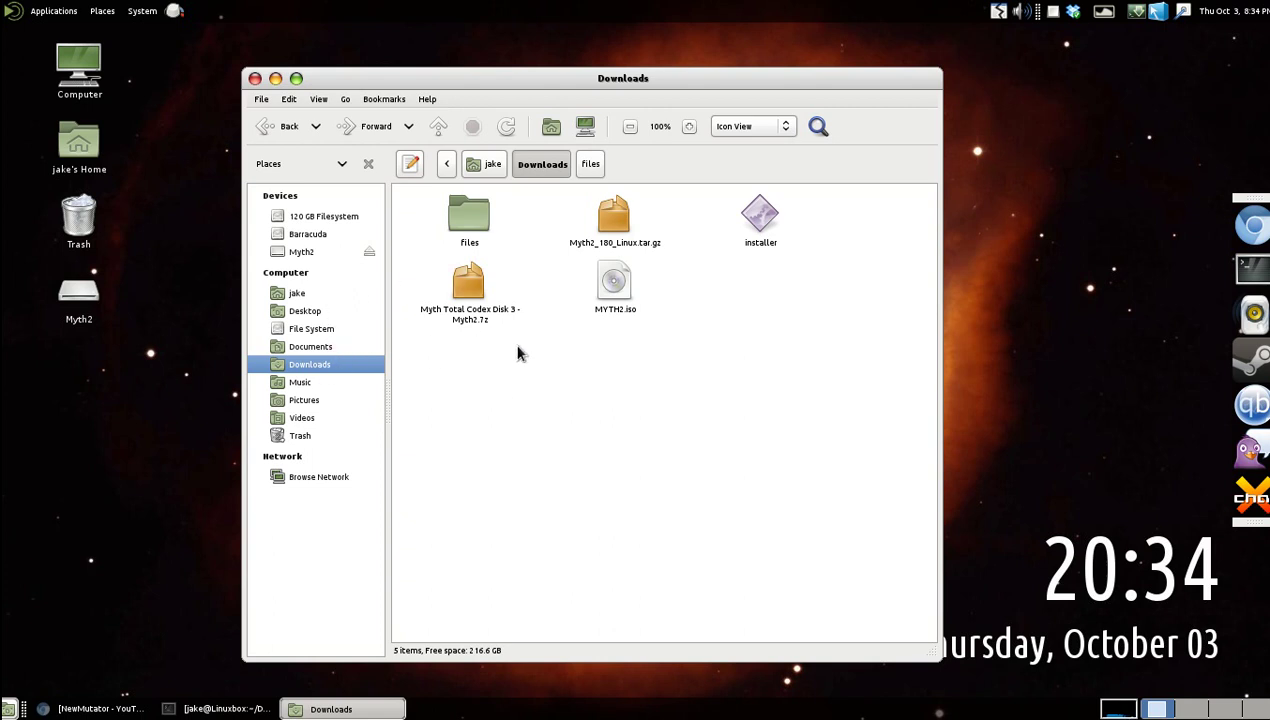
click(299, 328)
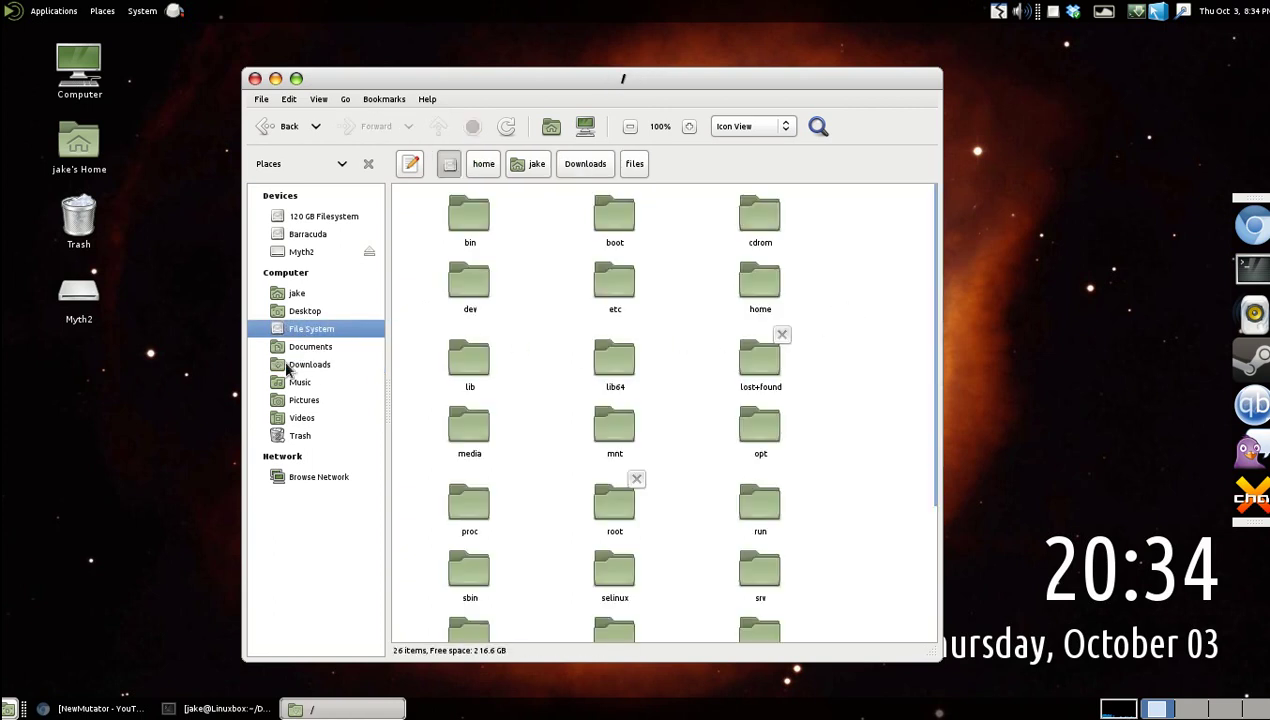
click(314, 293)
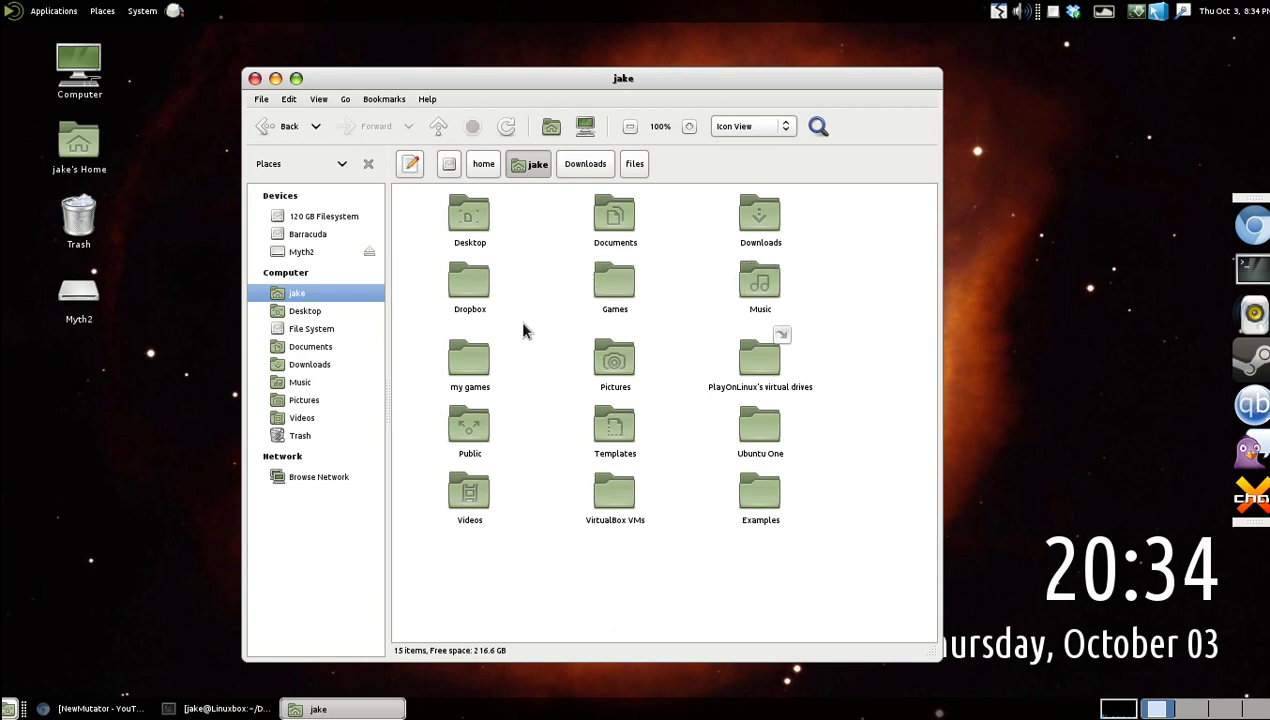
double_click(625, 290)
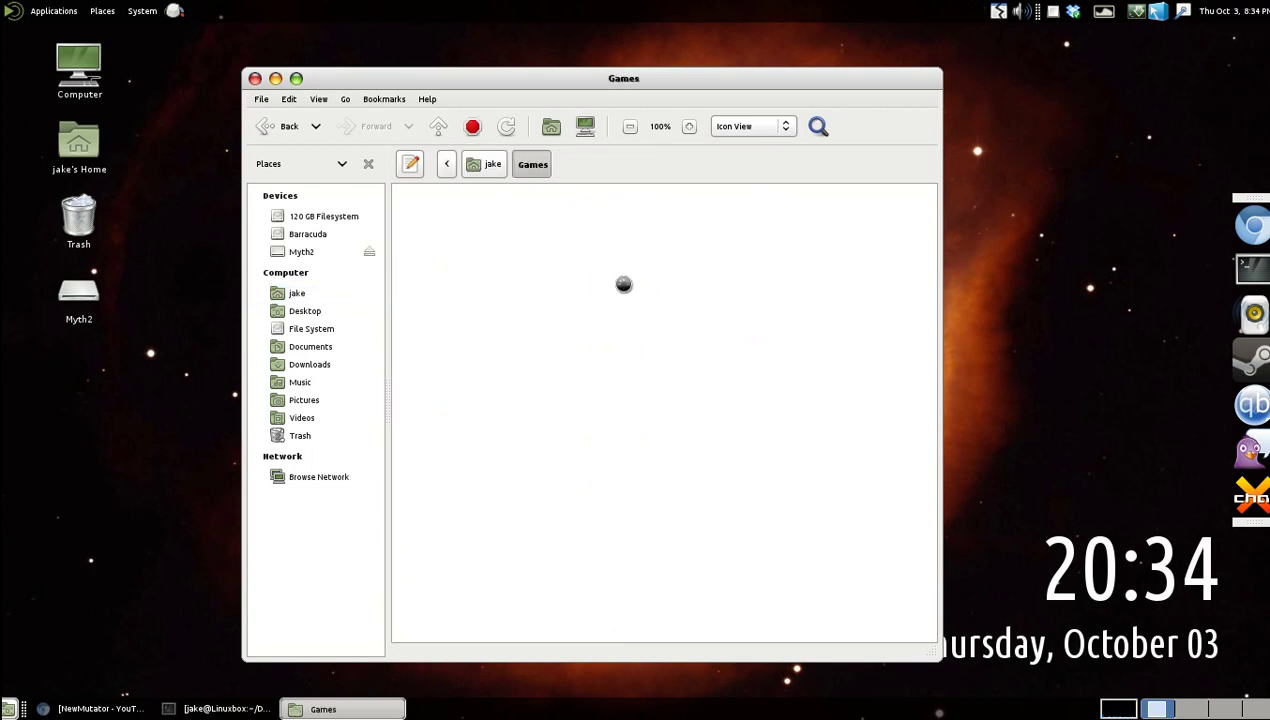
click(765, 232)
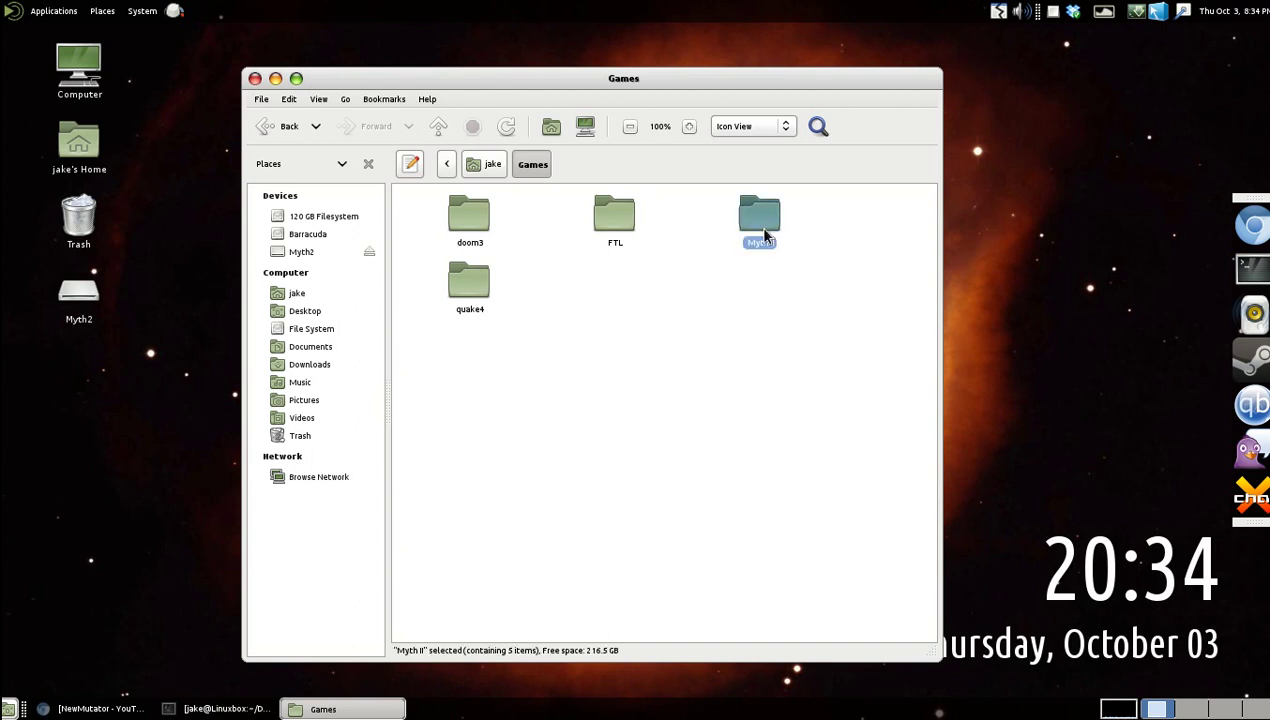
double_click(765, 232)
Allow the Myth2 program to execute in its Permissions, then launch Myth II.
drag(745, 441, 580, 488)
right_click(472, 316)
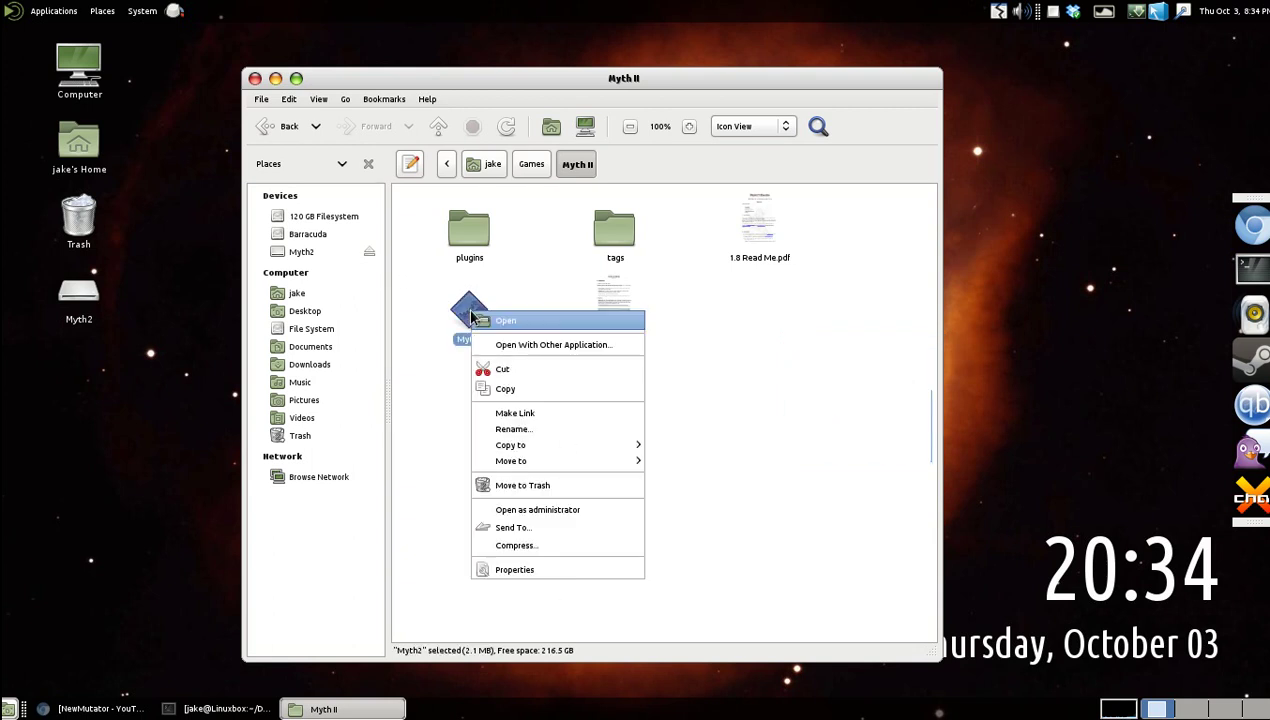
click(556, 569)
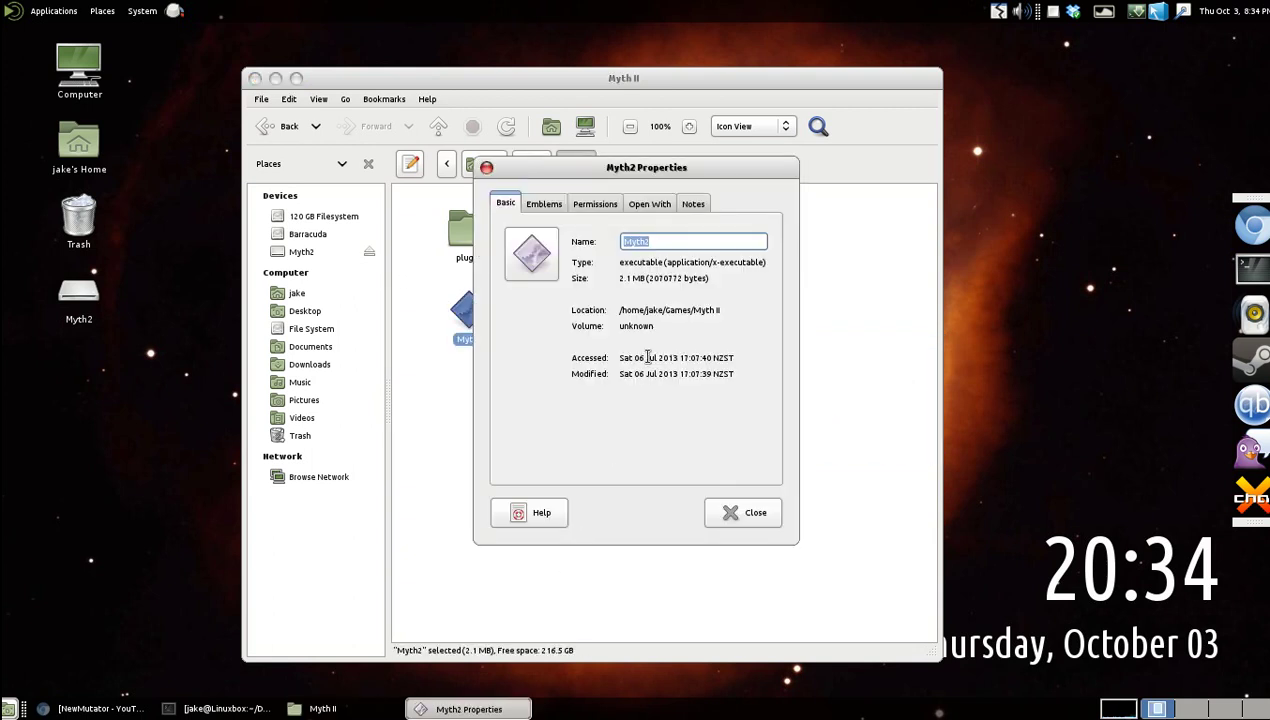
click(605, 203)
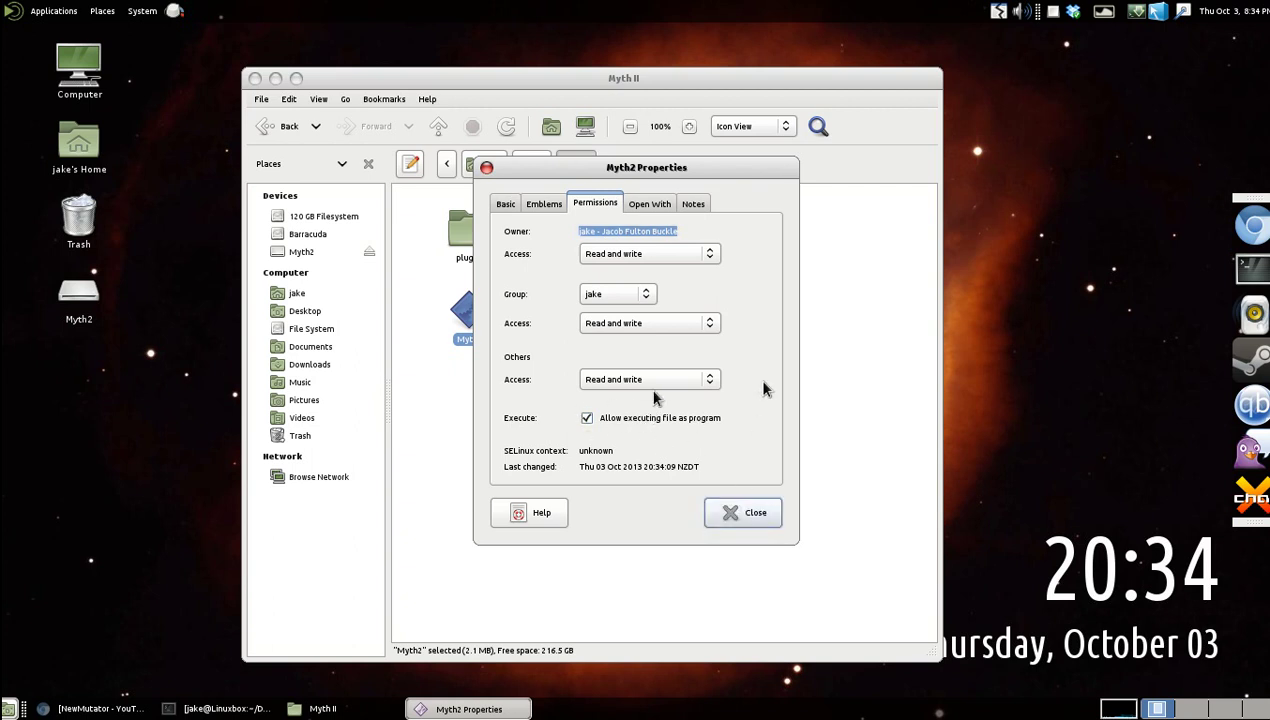
click(752, 512)
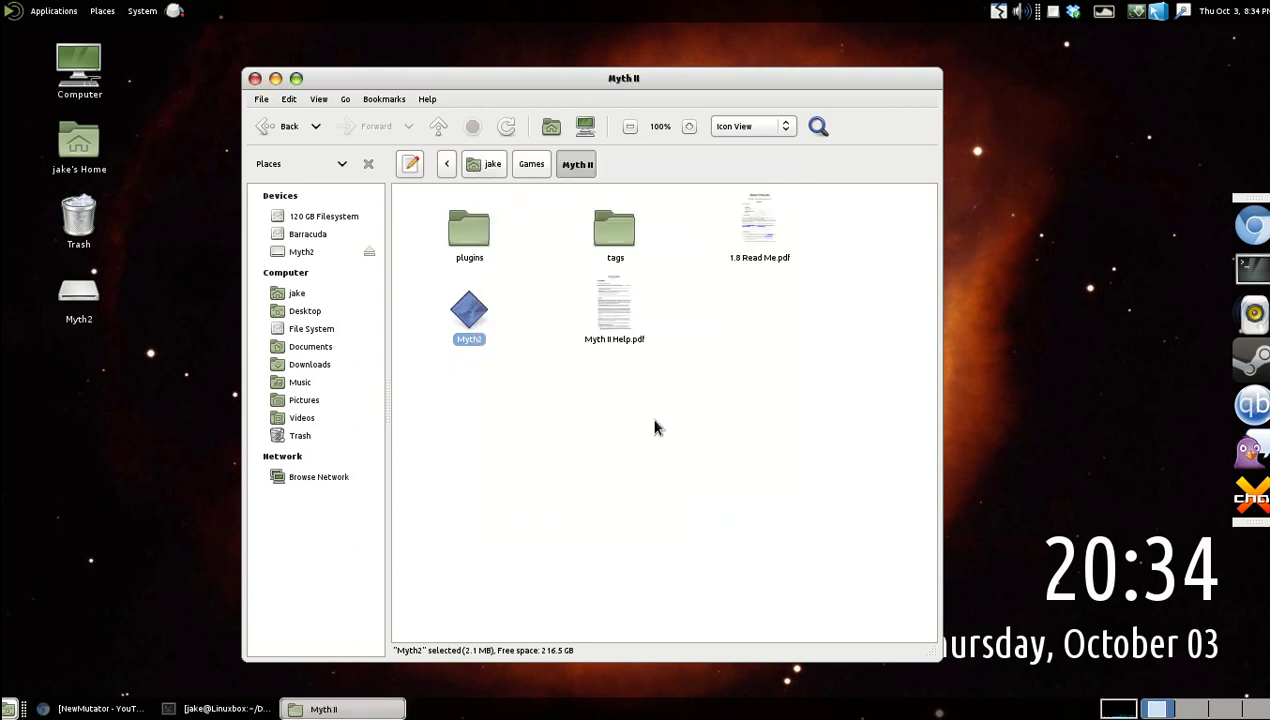
double_click(463, 311)
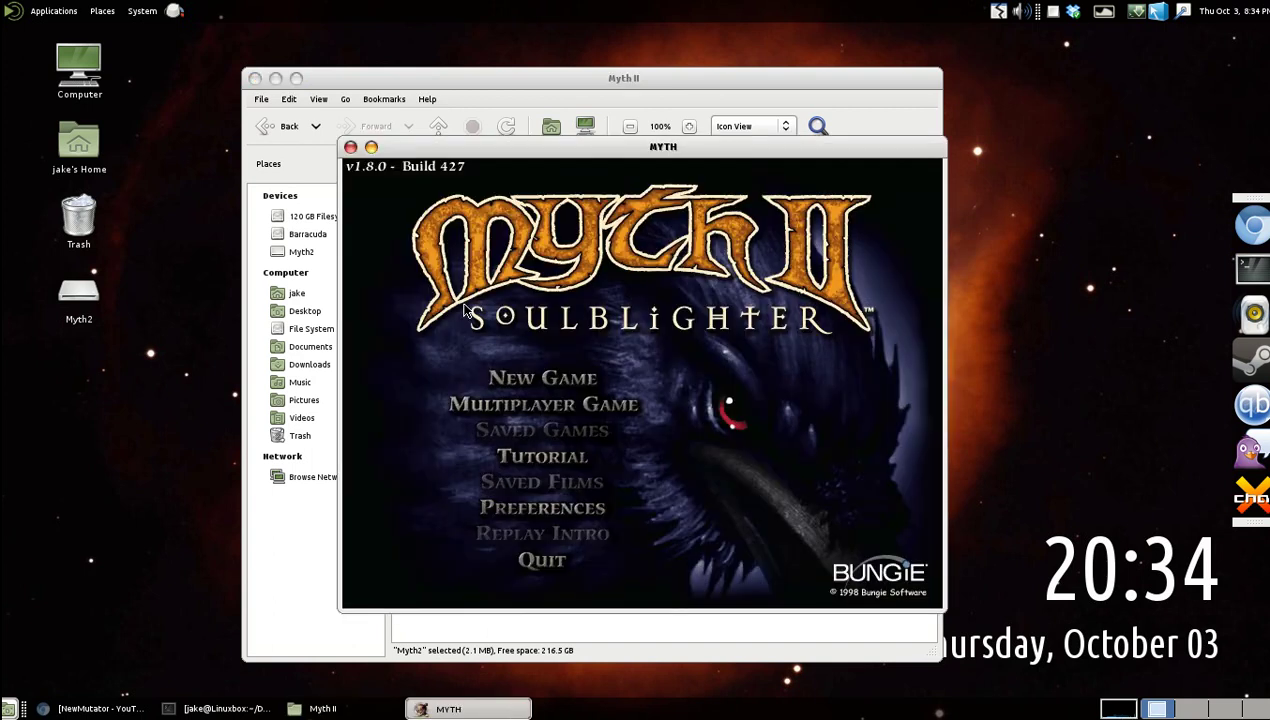
Close the Myth II folder window, then quit the Myth II game.
drag(630, 147, 714, 140)
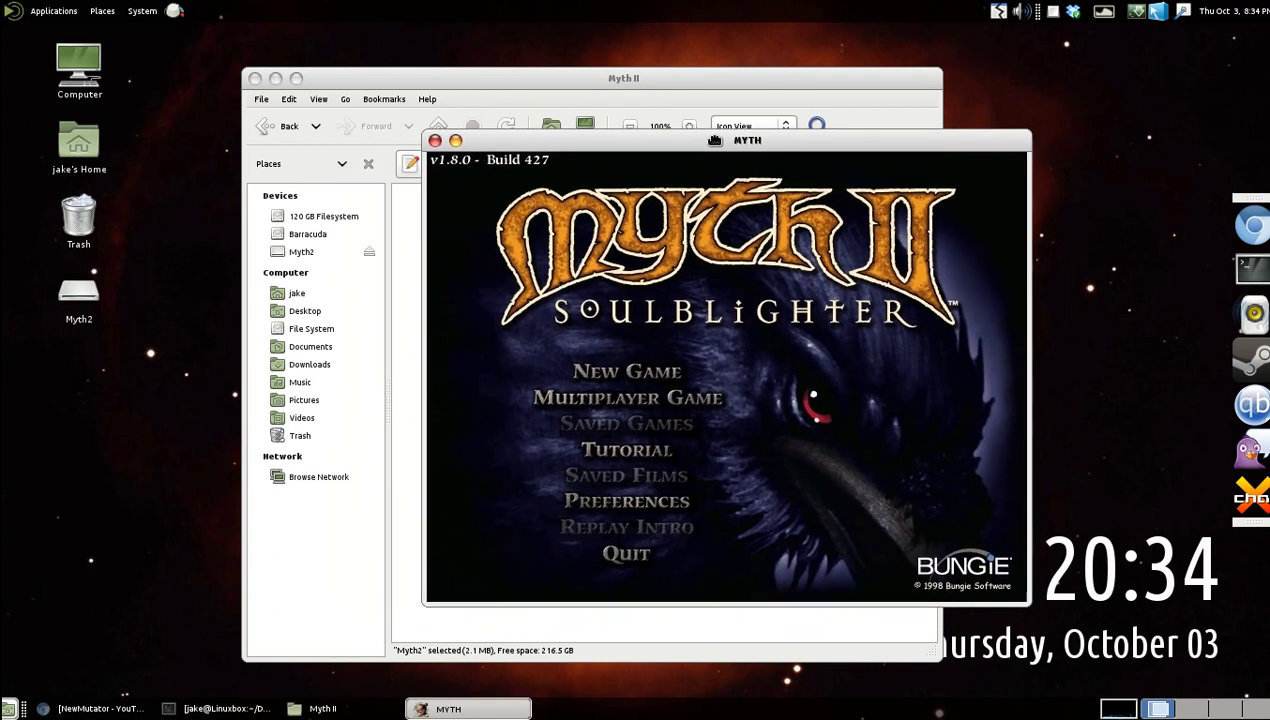
click(256, 81)
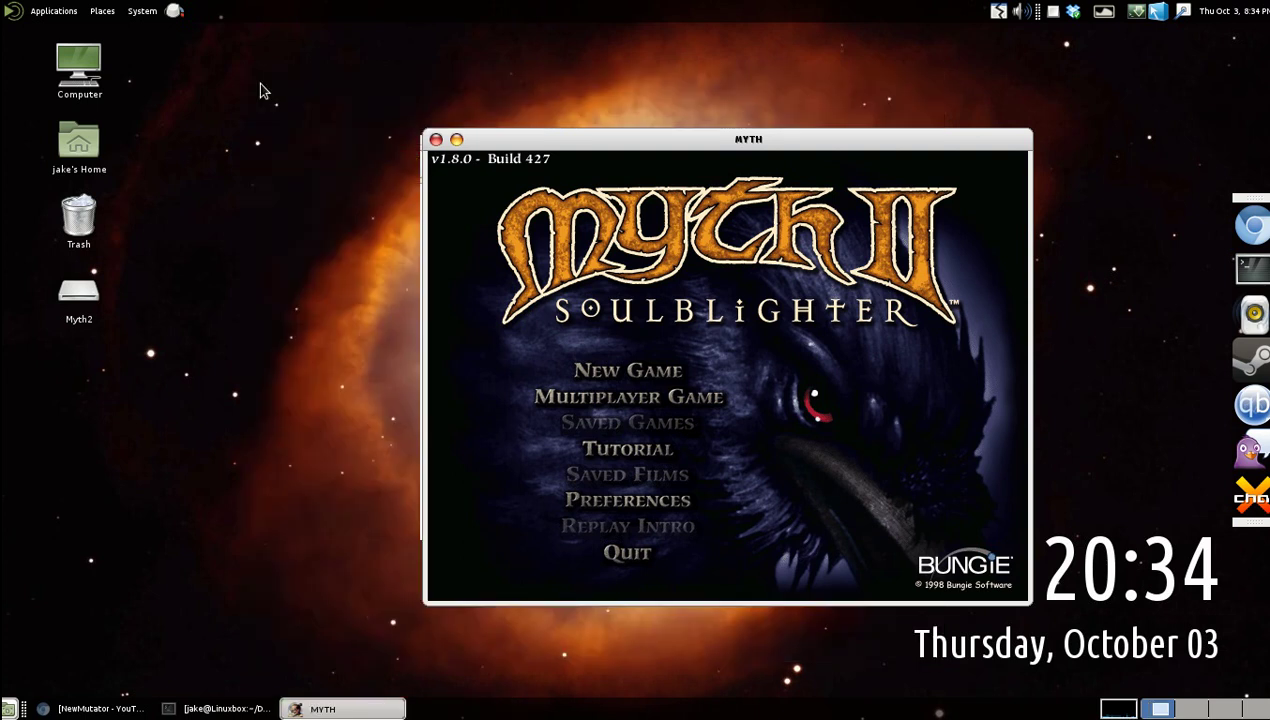
drag(668, 138, 622, 120)
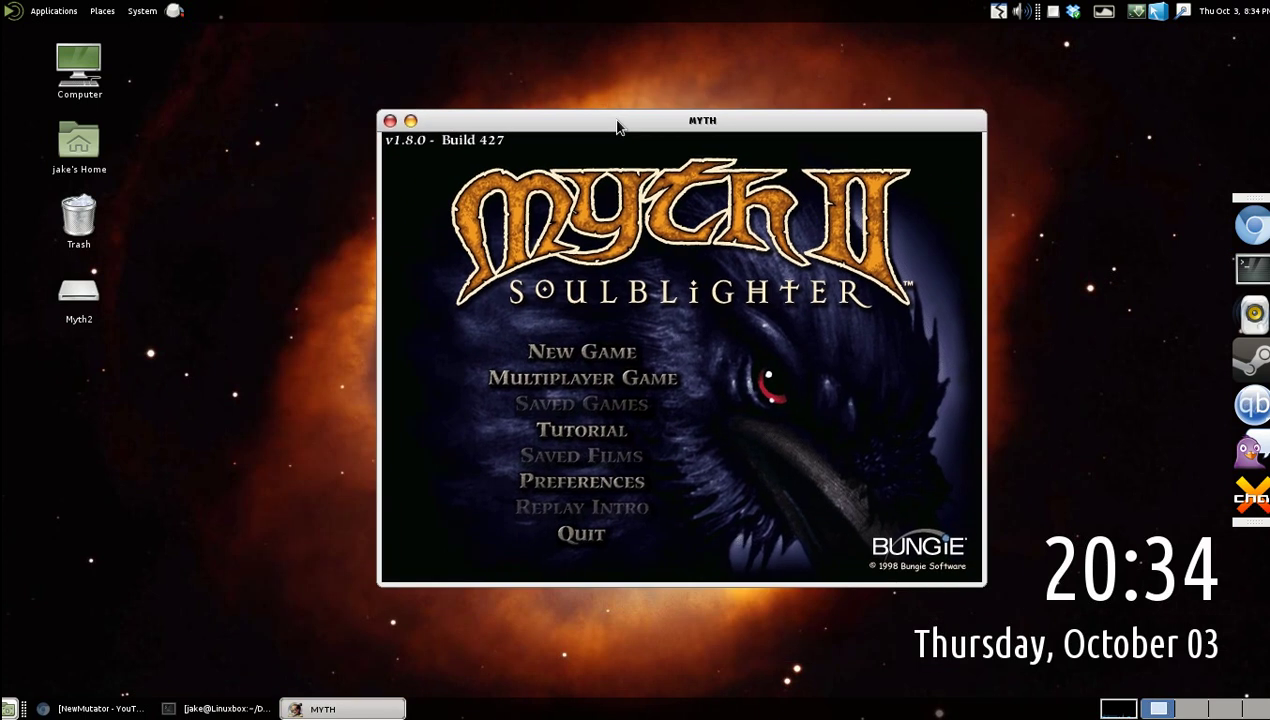
click(392, 123)
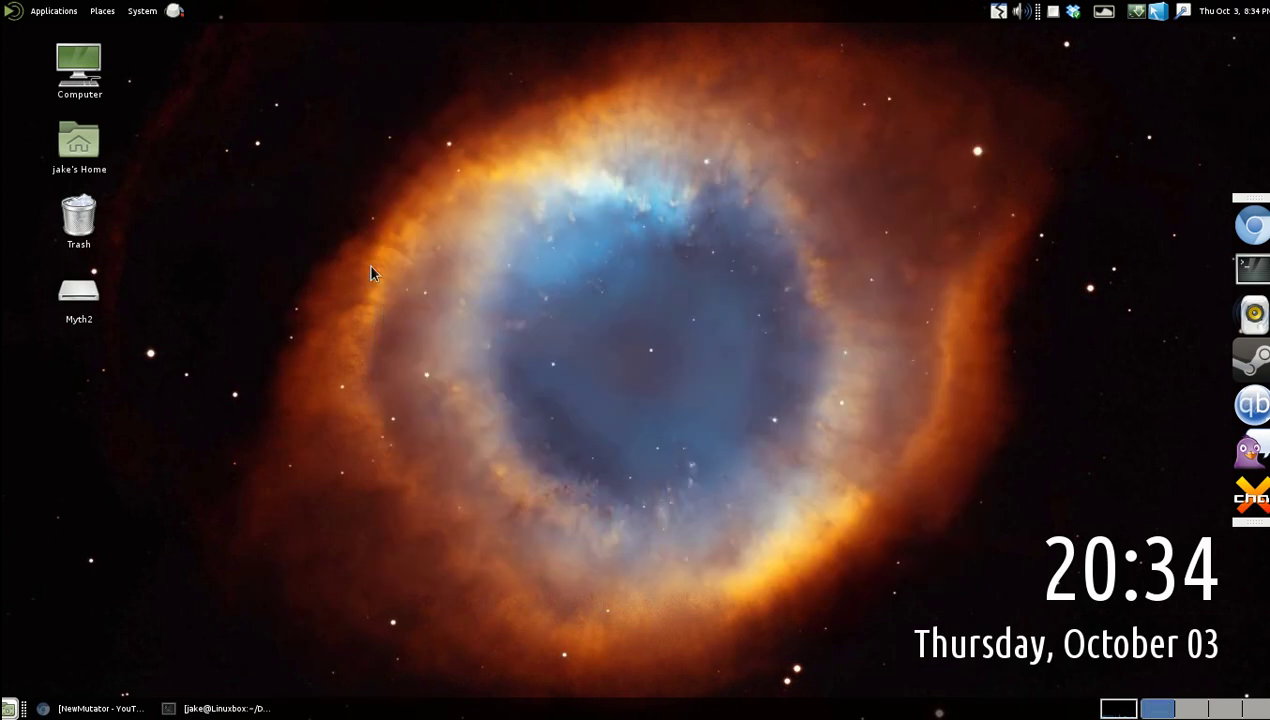
Go from the gateofstorms.net tab to its forums and open the registration terms page.
click(100, 708)
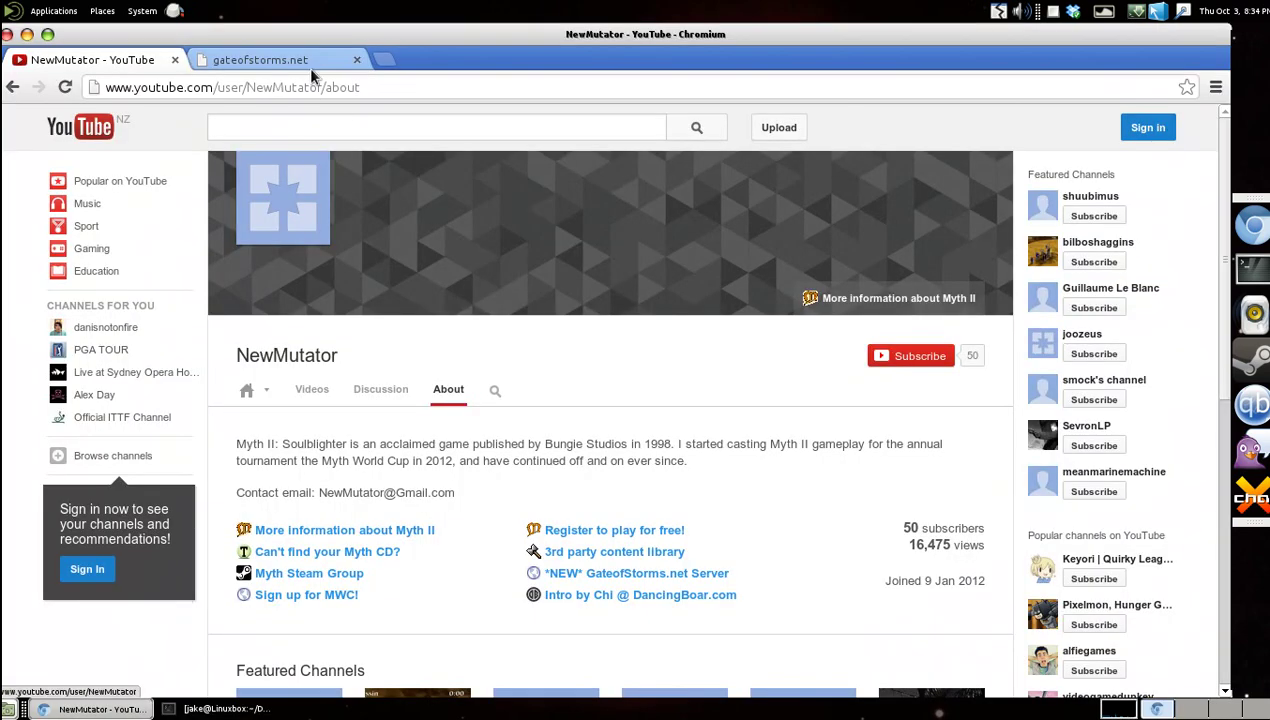
click(283, 60)
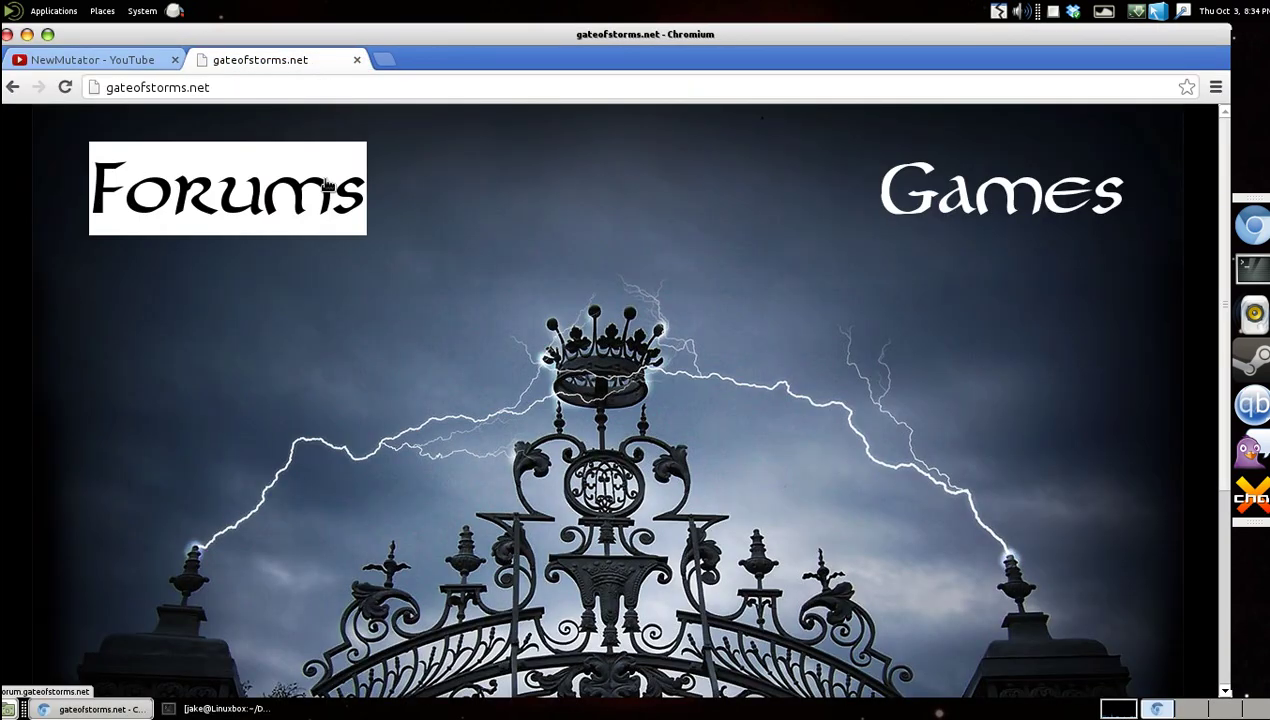
click(327, 186)
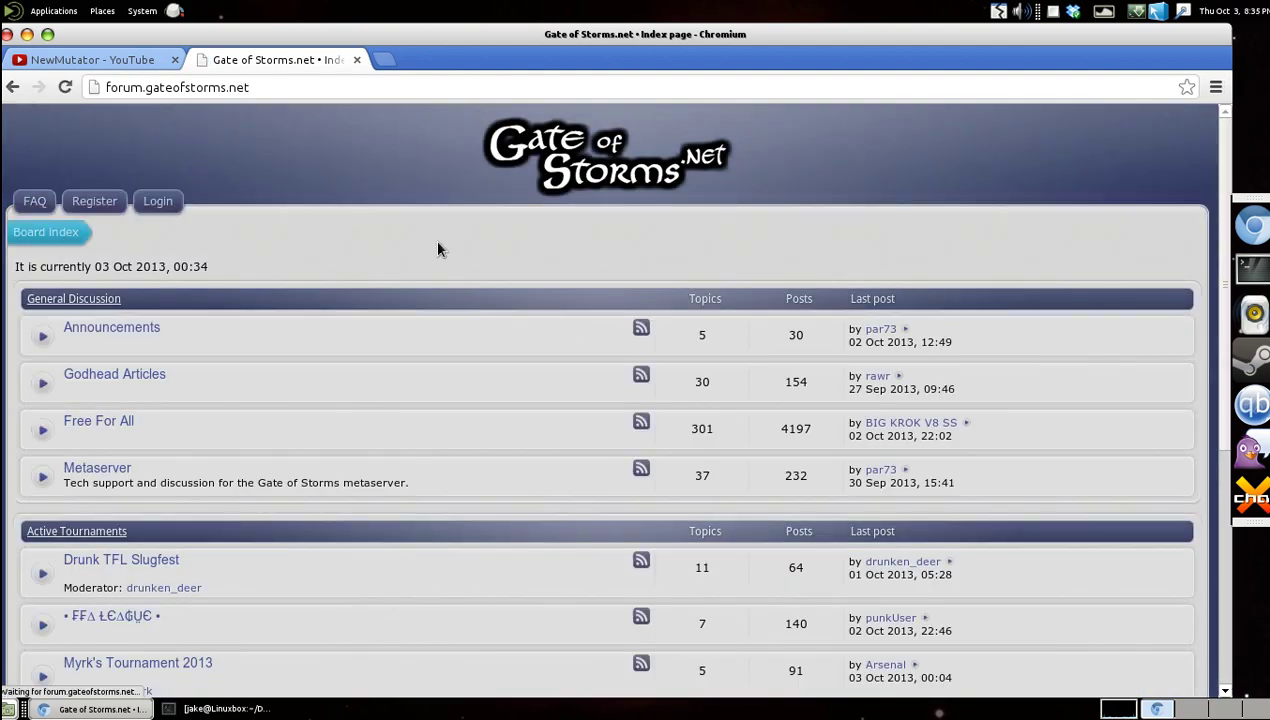
click(294, 87)
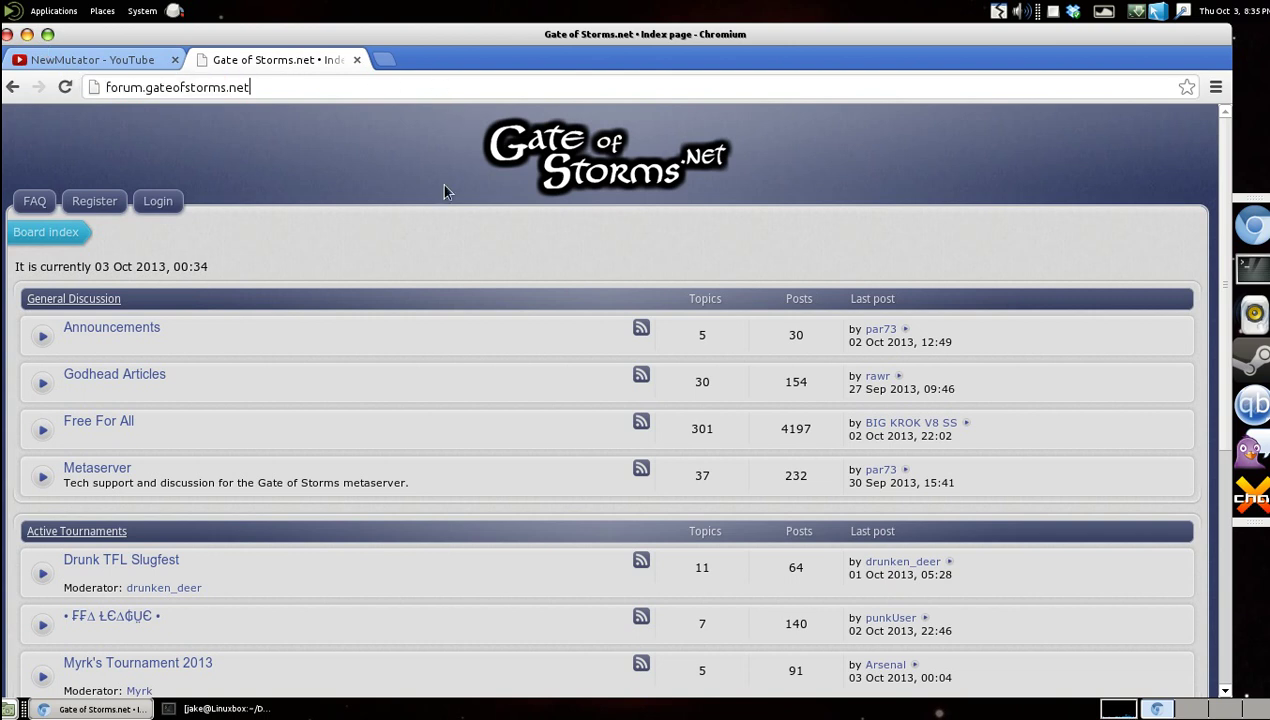
click(162, 201)
click(94, 201)
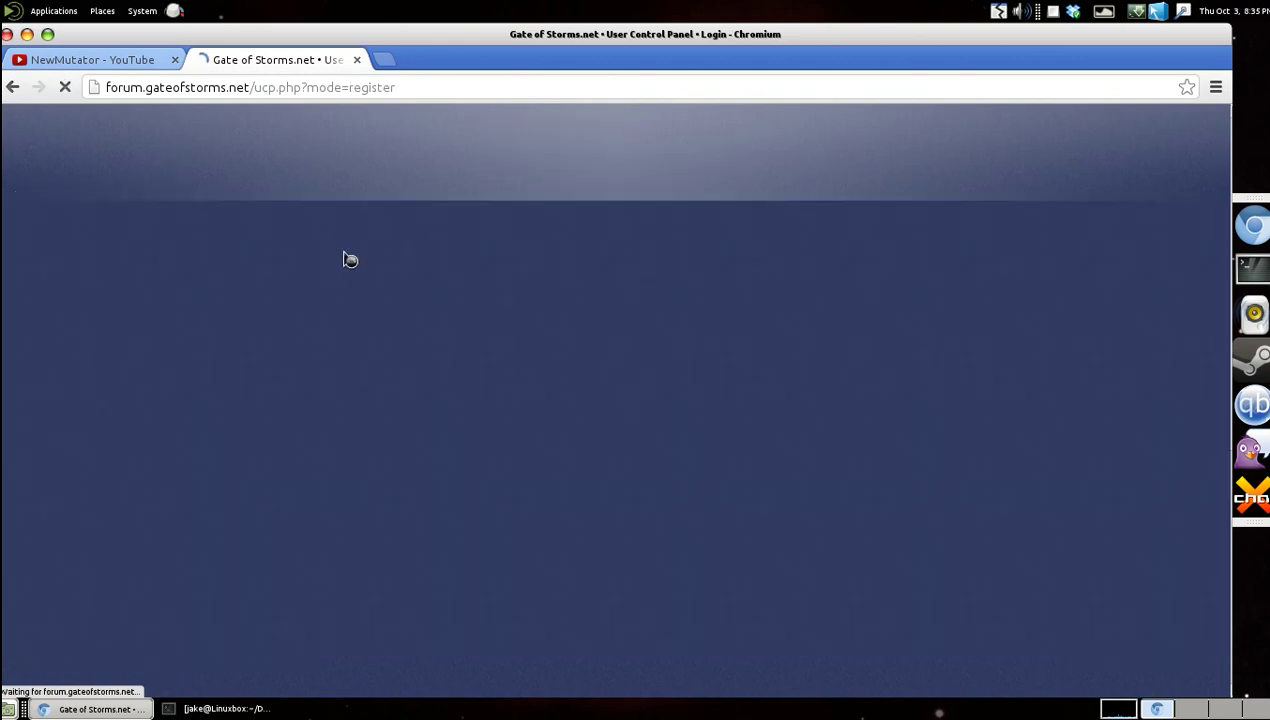
scroll(627, 531, down, 3)
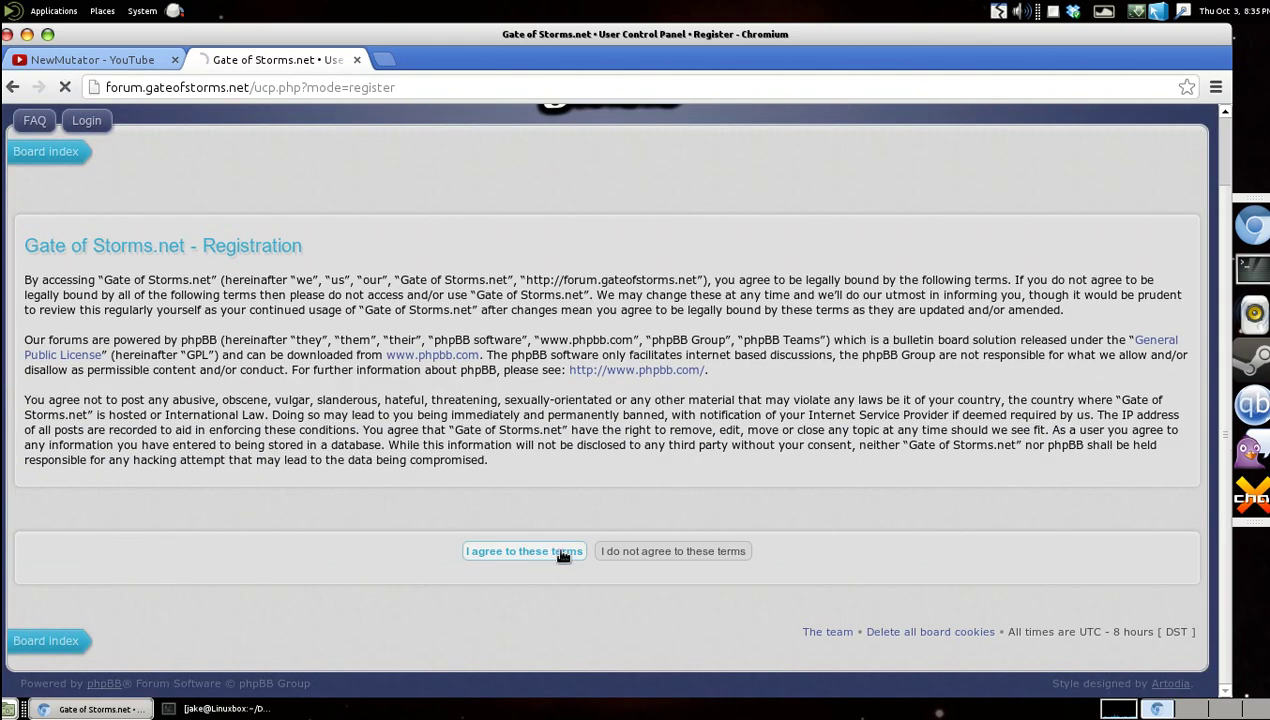
Accept the forum terms, enter a username, and enter and confirm the e-mail address.
click(563, 553)
click(252, 351)
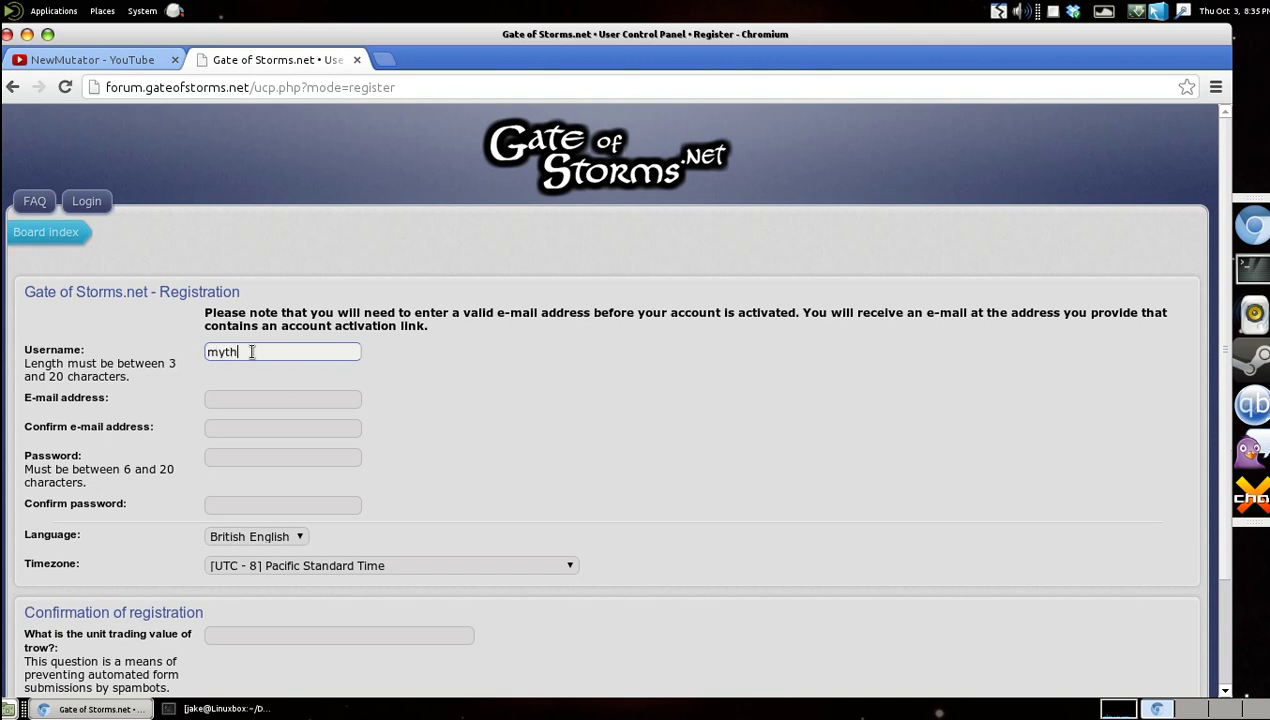
key(Tab)
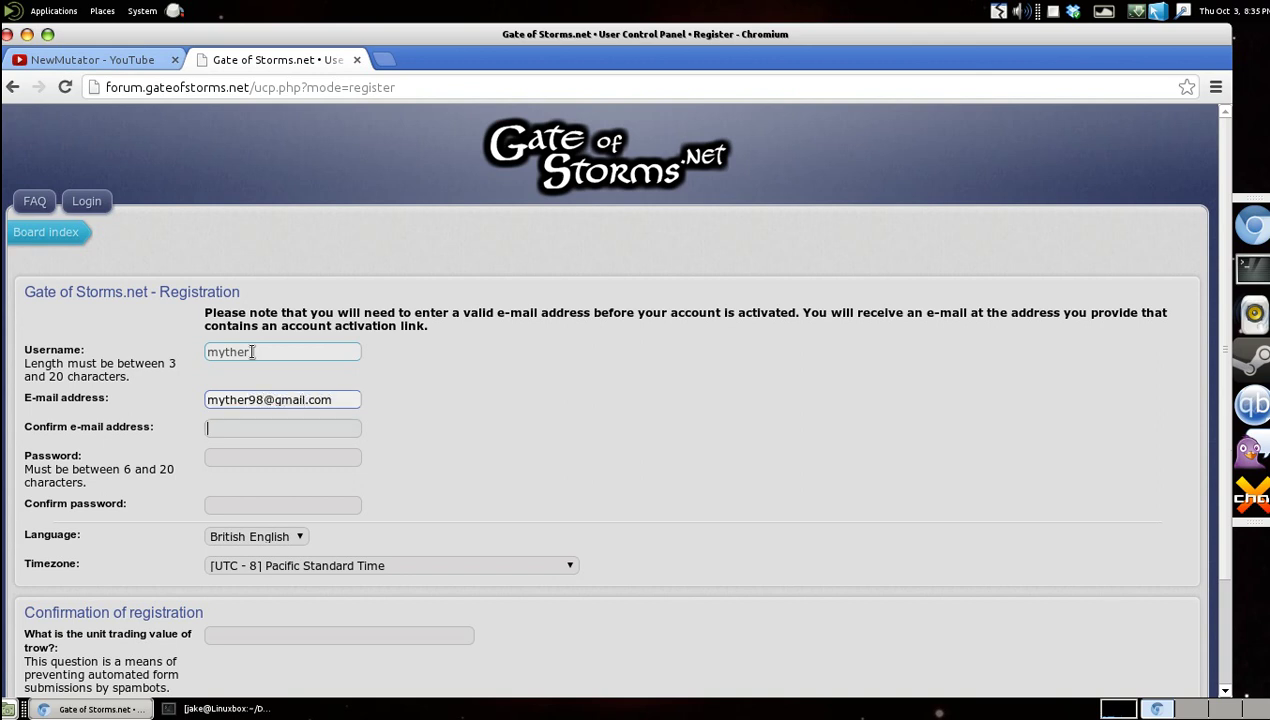
key(Tab)
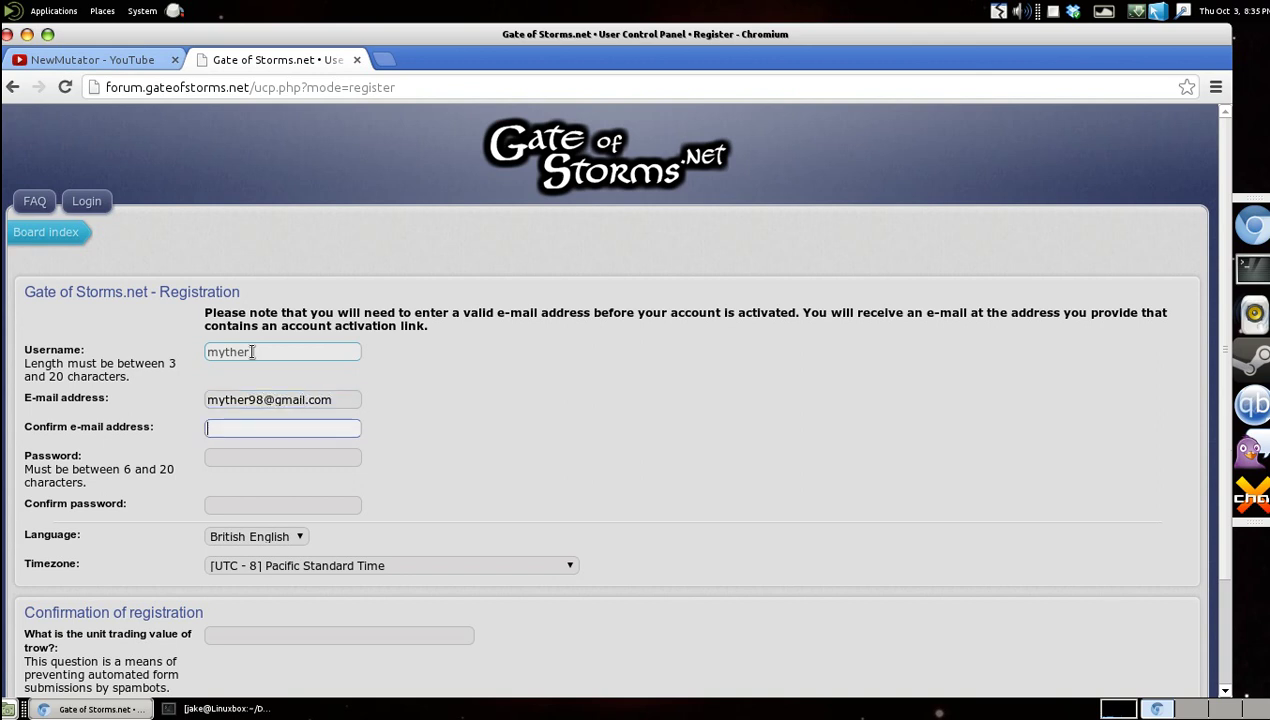
drag(345, 399, 80, 403)
key(ctrl+c)
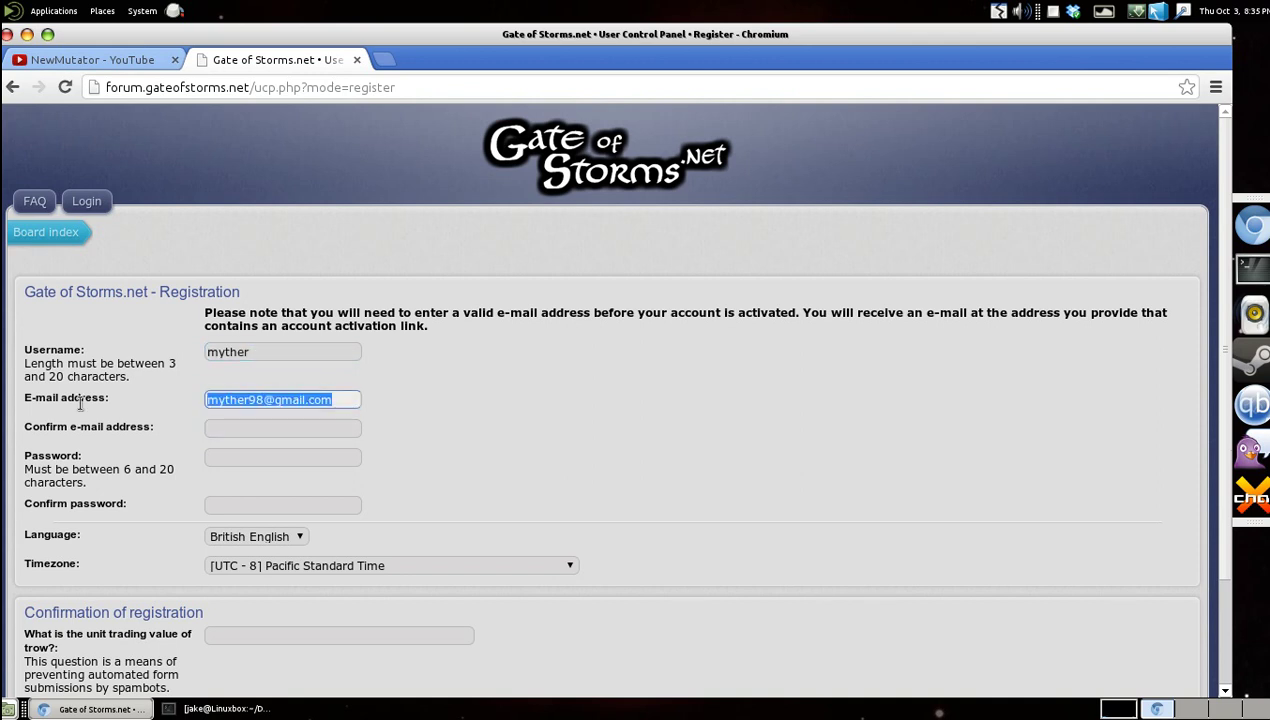
click(249, 433)
key(ctrl+v)
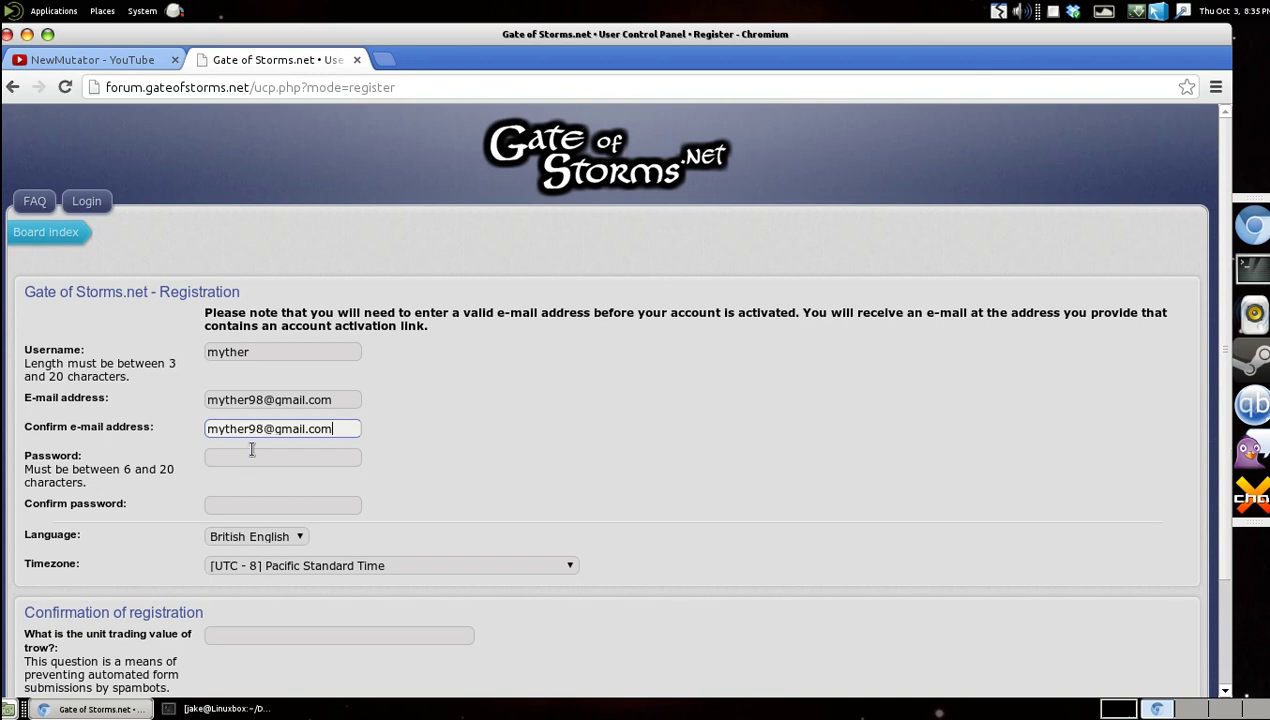
key(Tab)
Enter the account password and its confirmation.
text(••••••••)
key(Tab)
text(•••••••)
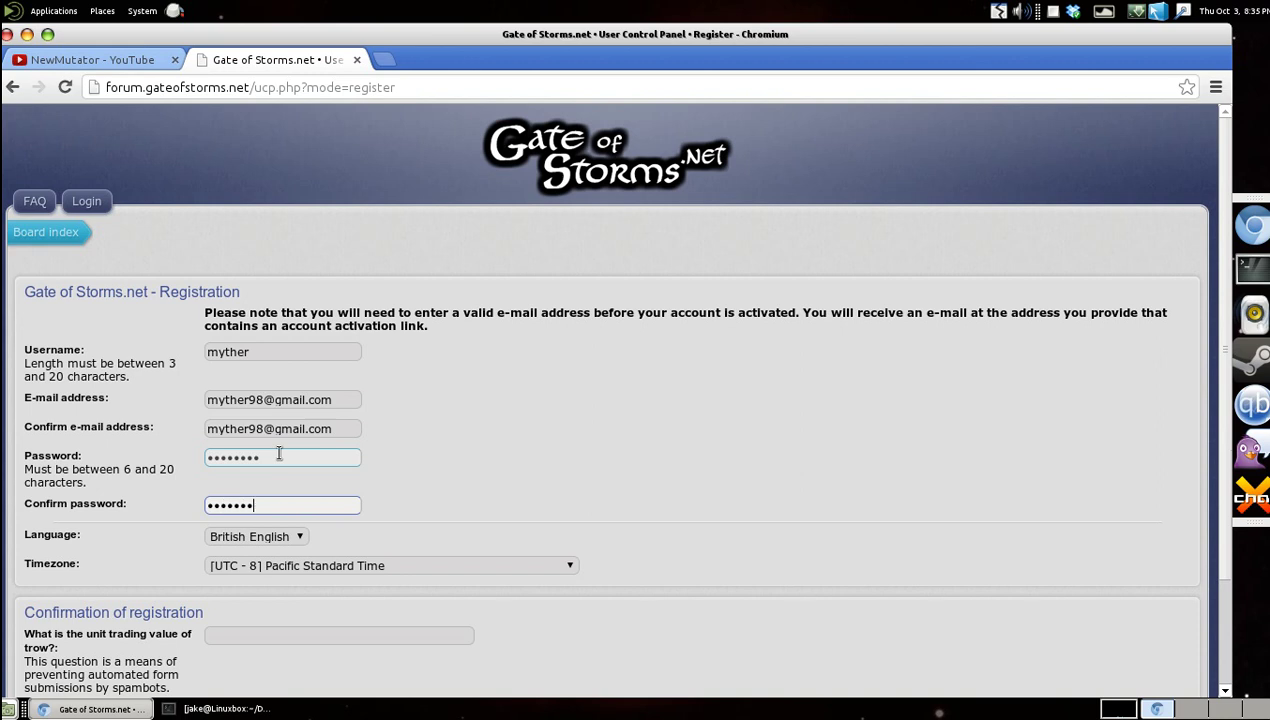
scroll(612, 420, down, 3)
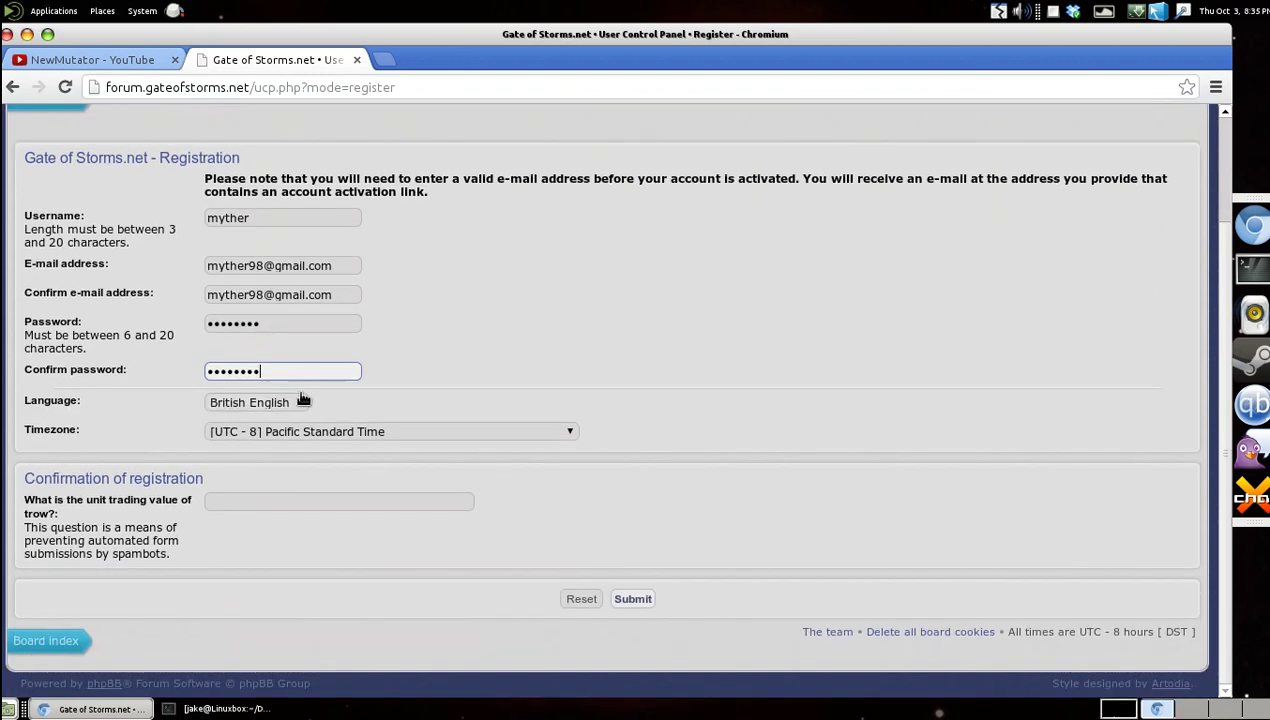
Set timezone to UTC + 12 New Zealand Time, answer the anti-spam question, and close the tab.
click(520, 433)
scroll(425, 367, down, 7)
scroll(432, 367, up, 7)
scroll(435, 367, down, 7)
click(432, 375)
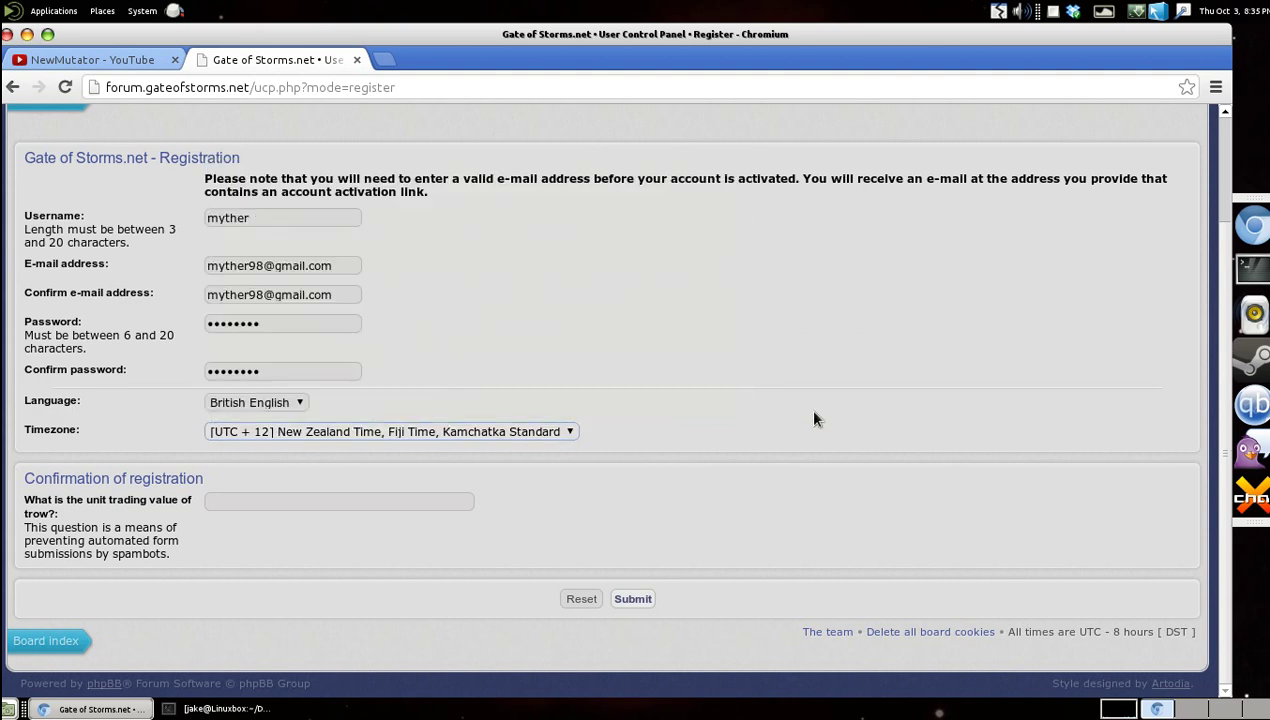
click(365, 503)
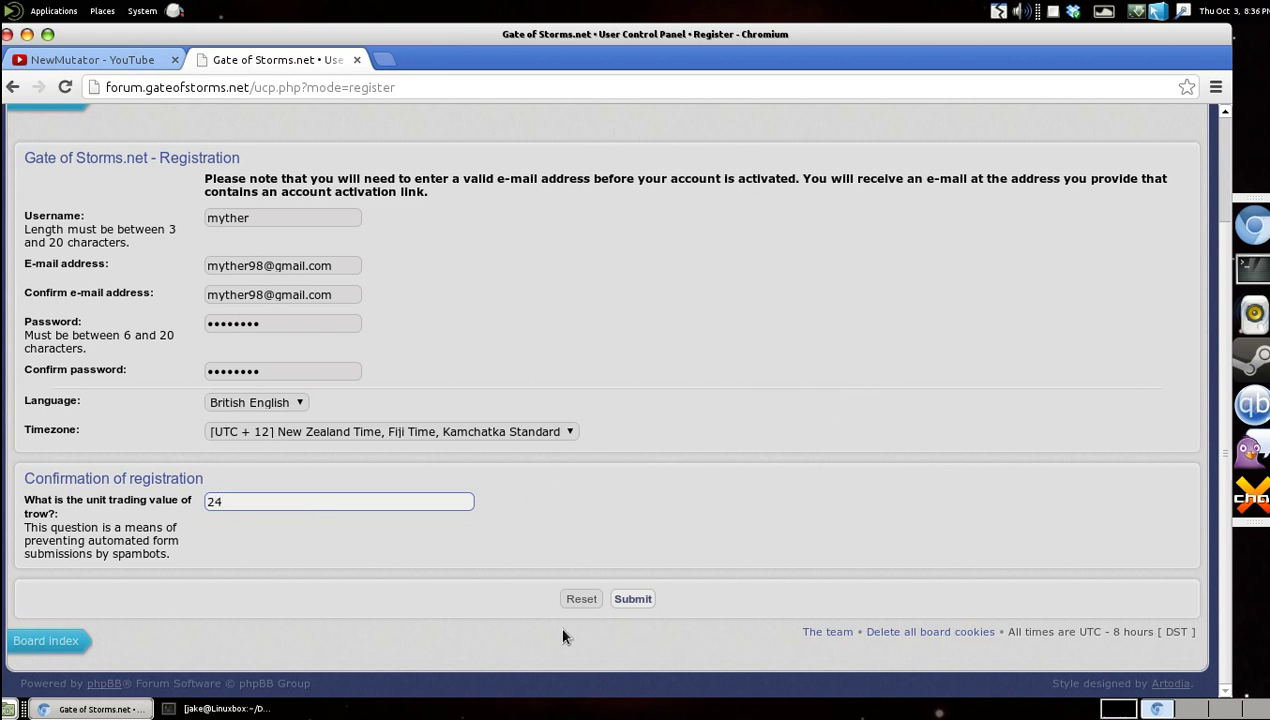
click(357, 61)
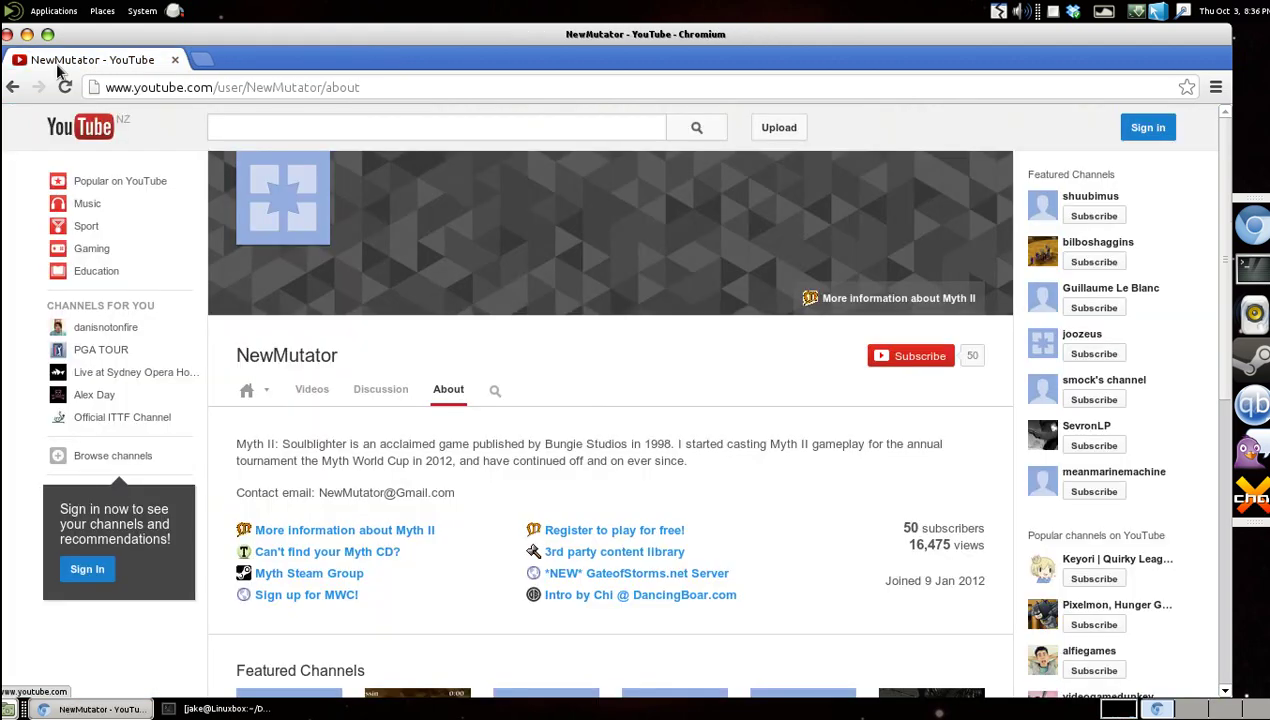
Minimize Chromium, browse from the home folder to Games > Myth II, and launch Myth2.
click(27, 35)
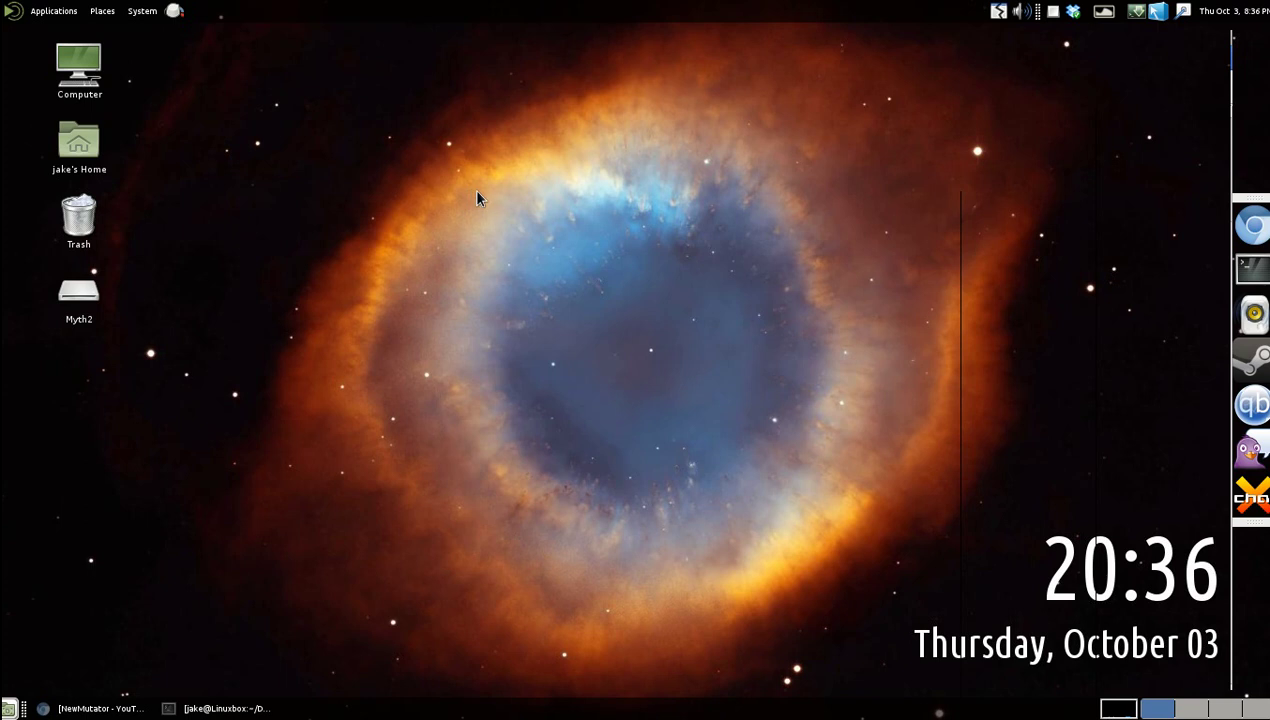
click(106, 10)
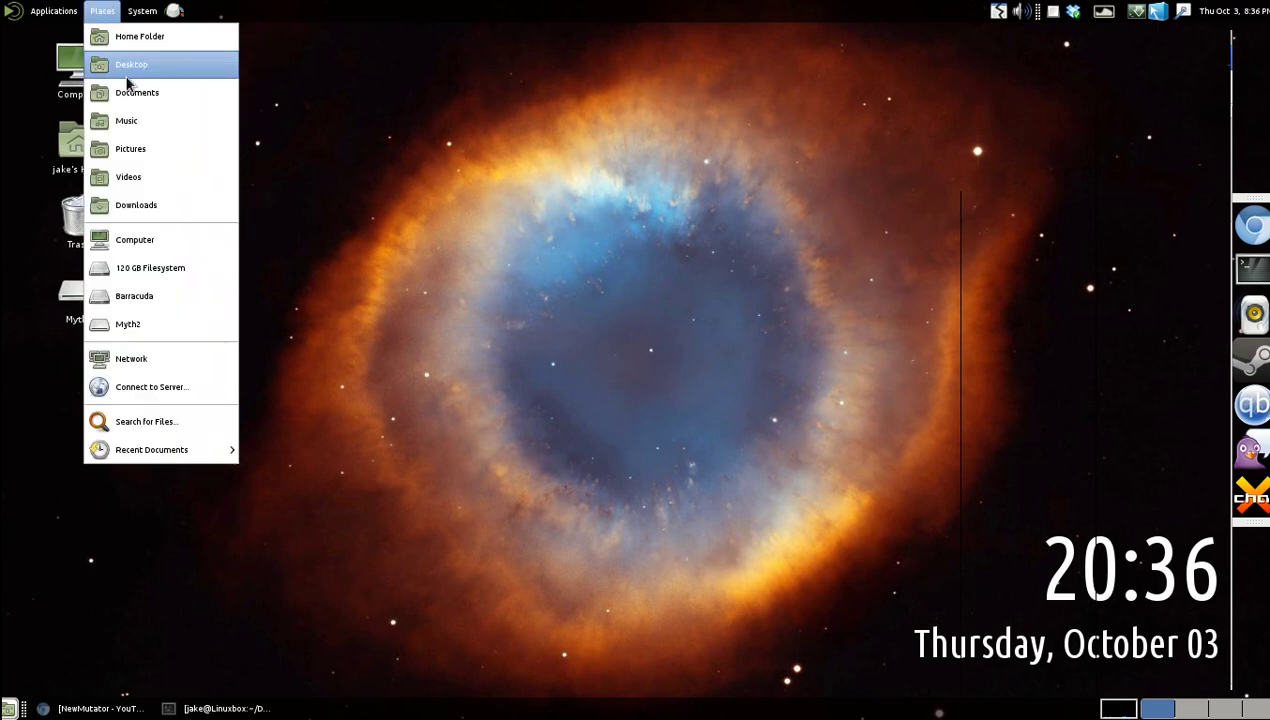
click(146, 40)
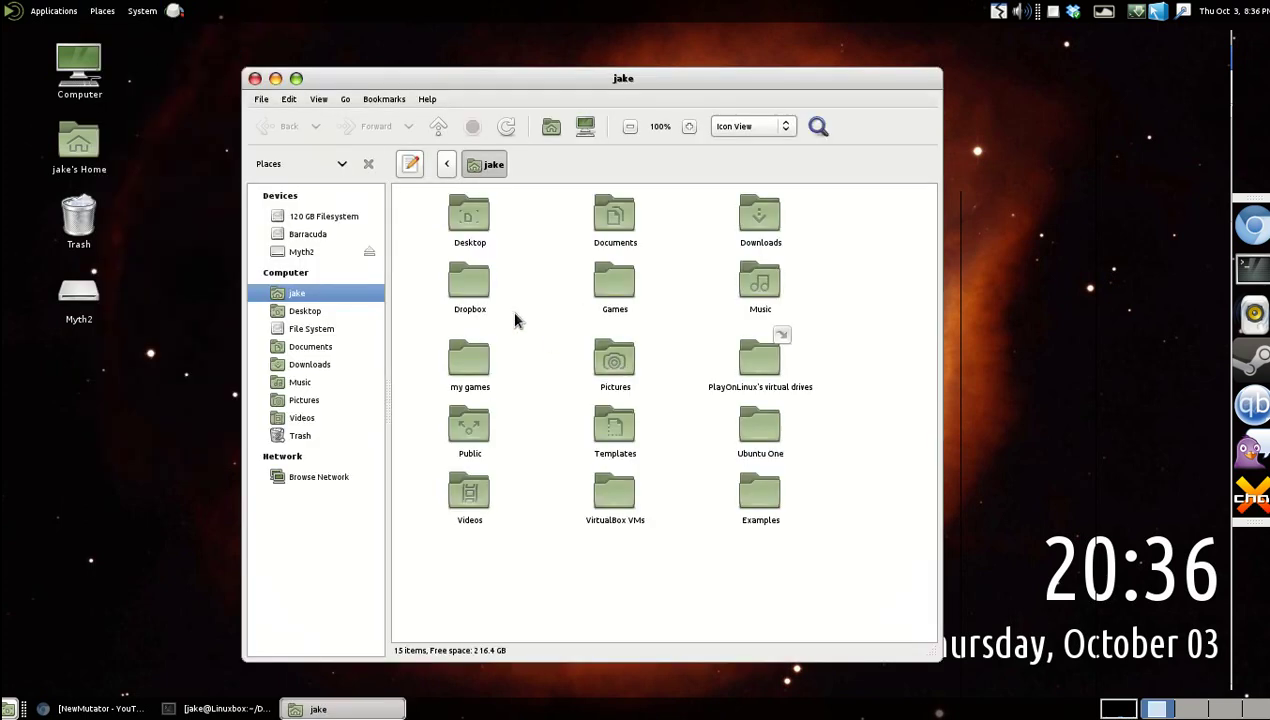
double_click(615, 290)
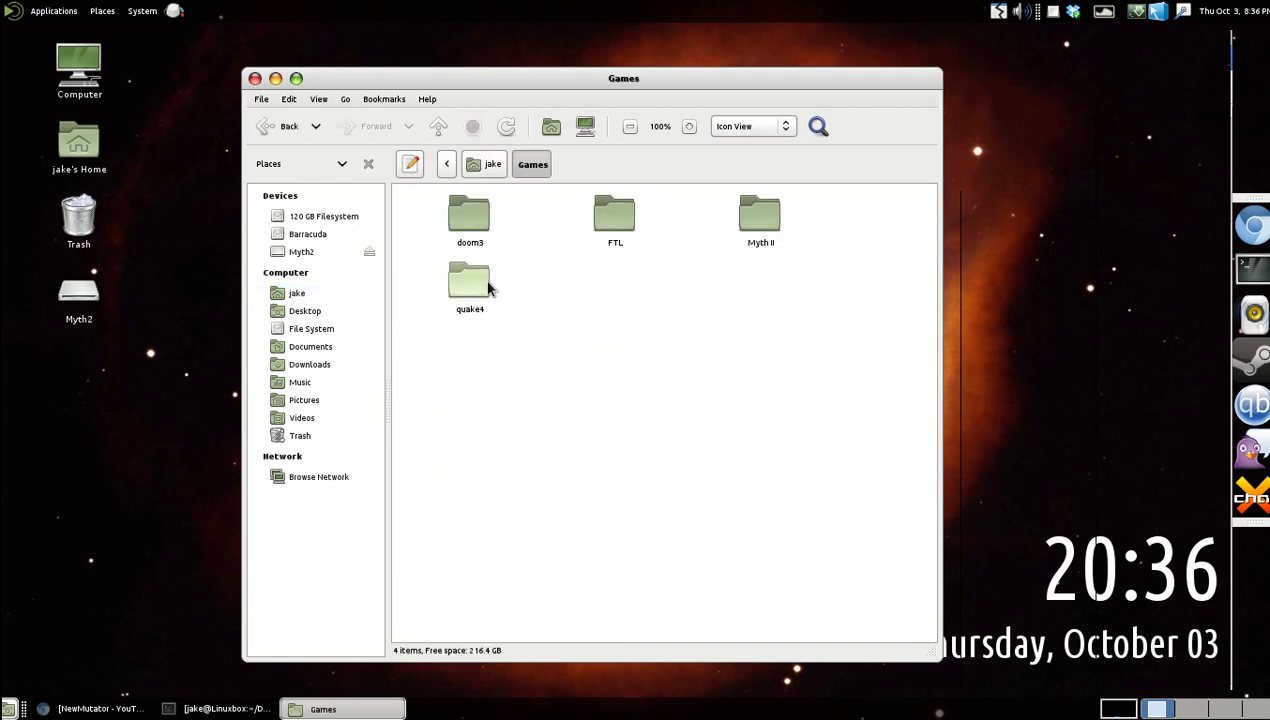
double_click(750, 238)
double_click(770, 298)
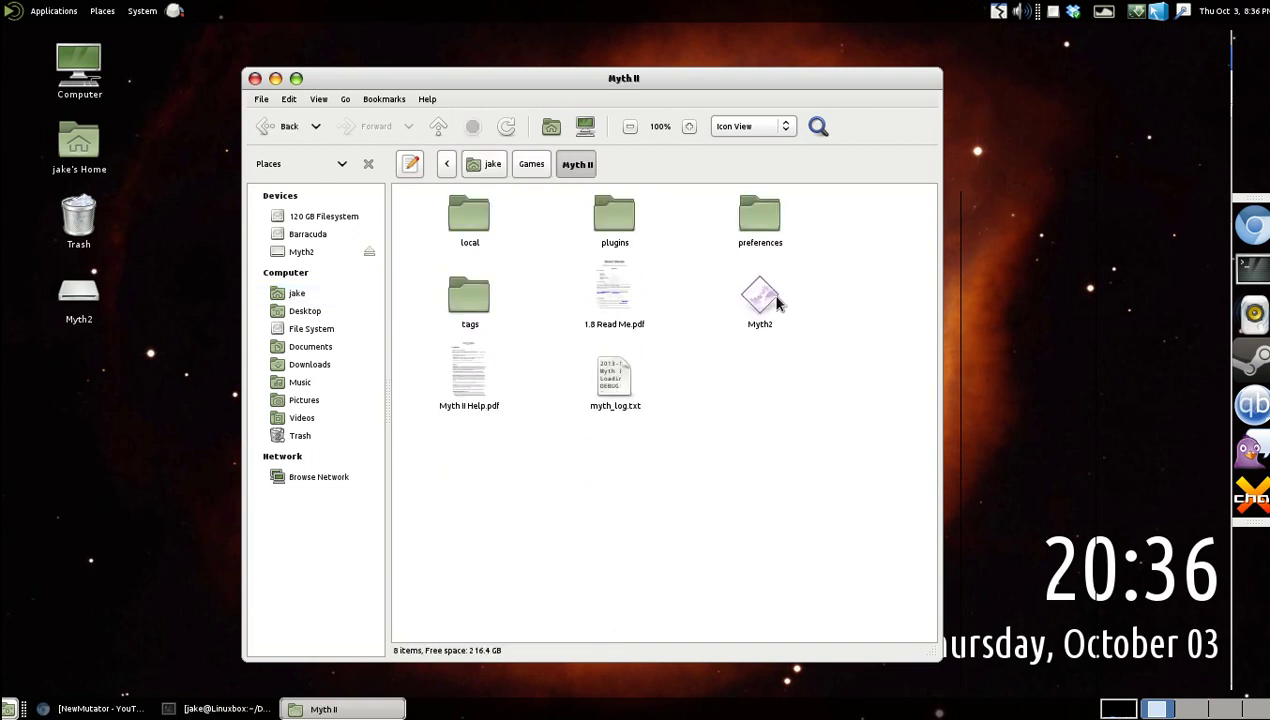
Set the multiplayer metaserver to GateofStormsNet.
click(622, 404)
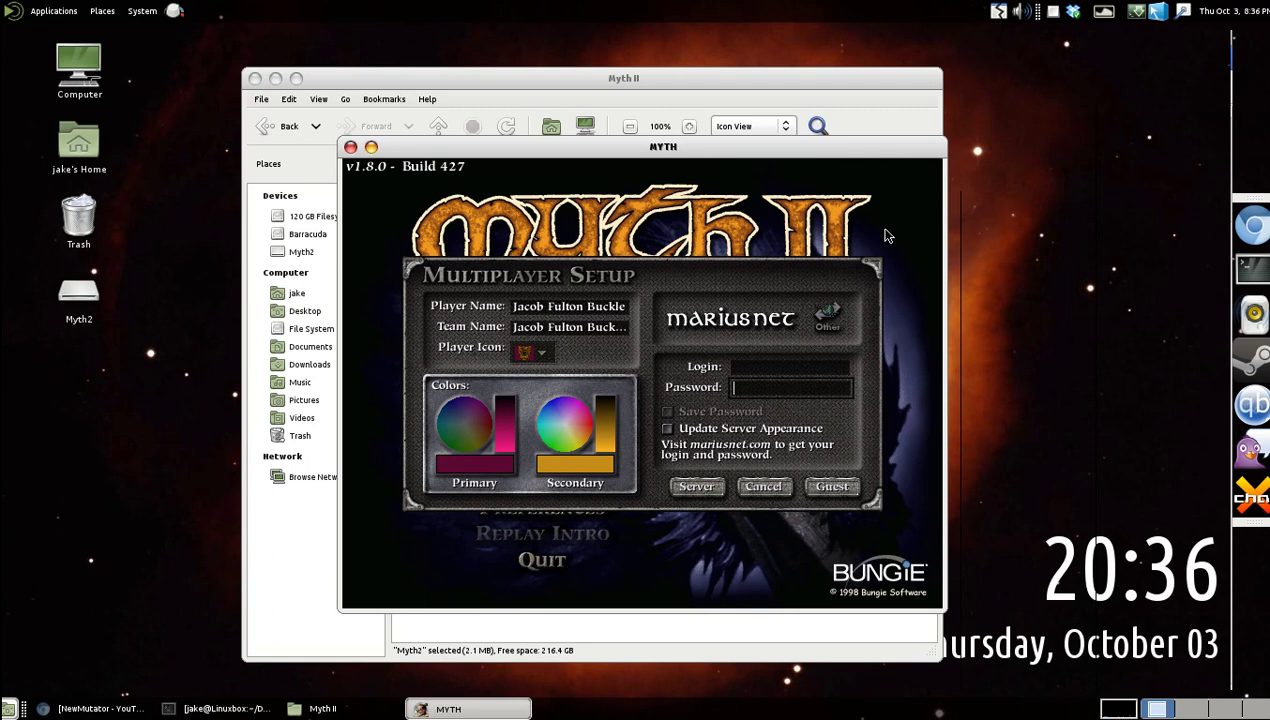
click(703, 492)
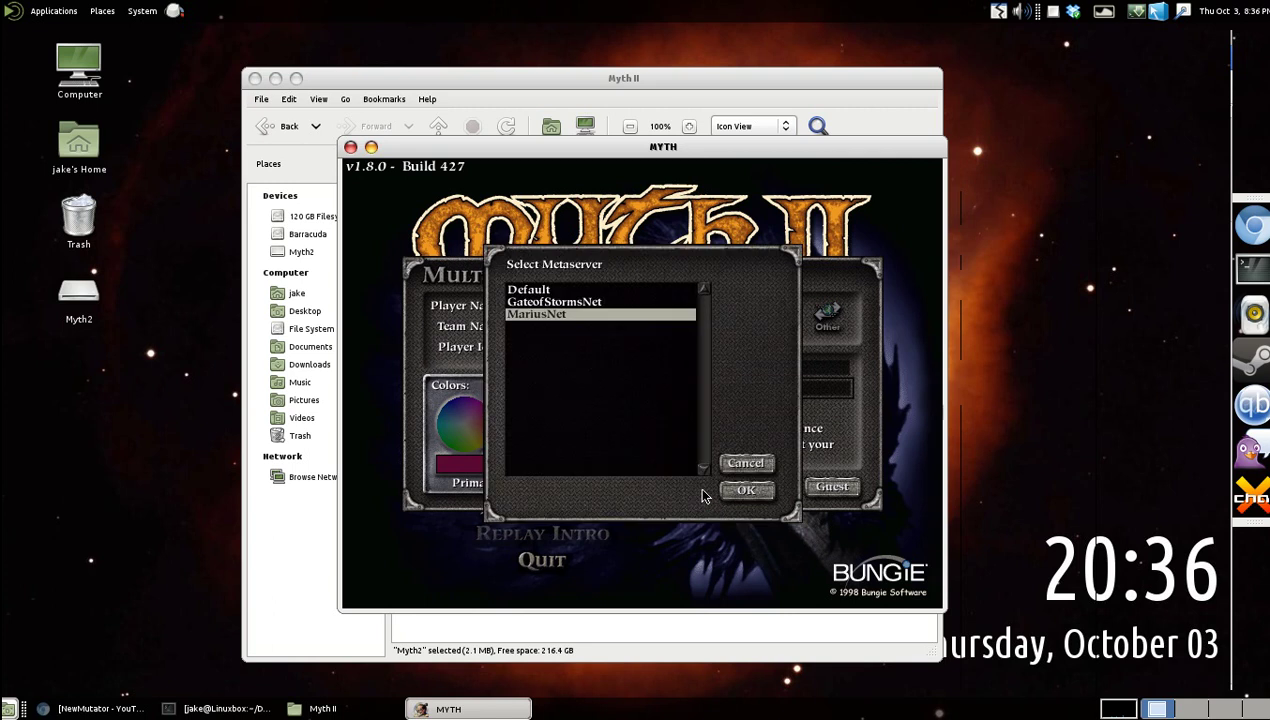
click(618, 302)
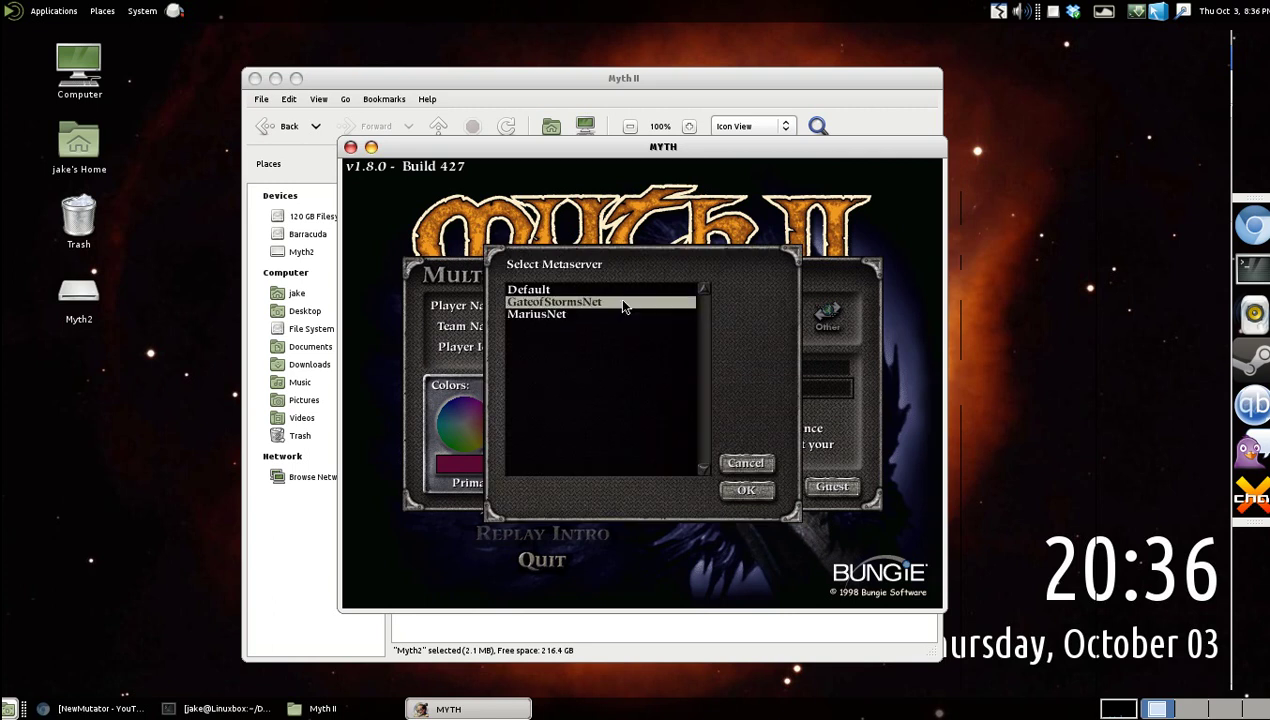
click(747, 490)
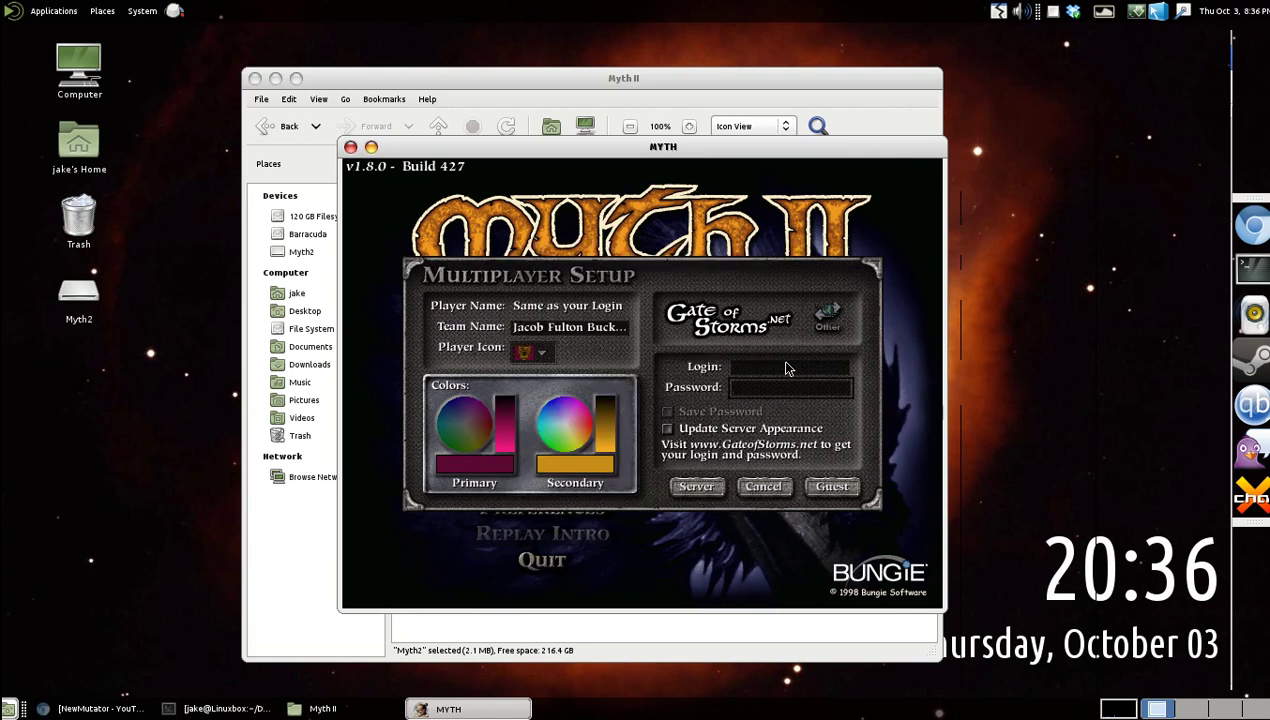
Replace the team name, enter the account login, and log in to Gate of Storms.
click(575, 333)
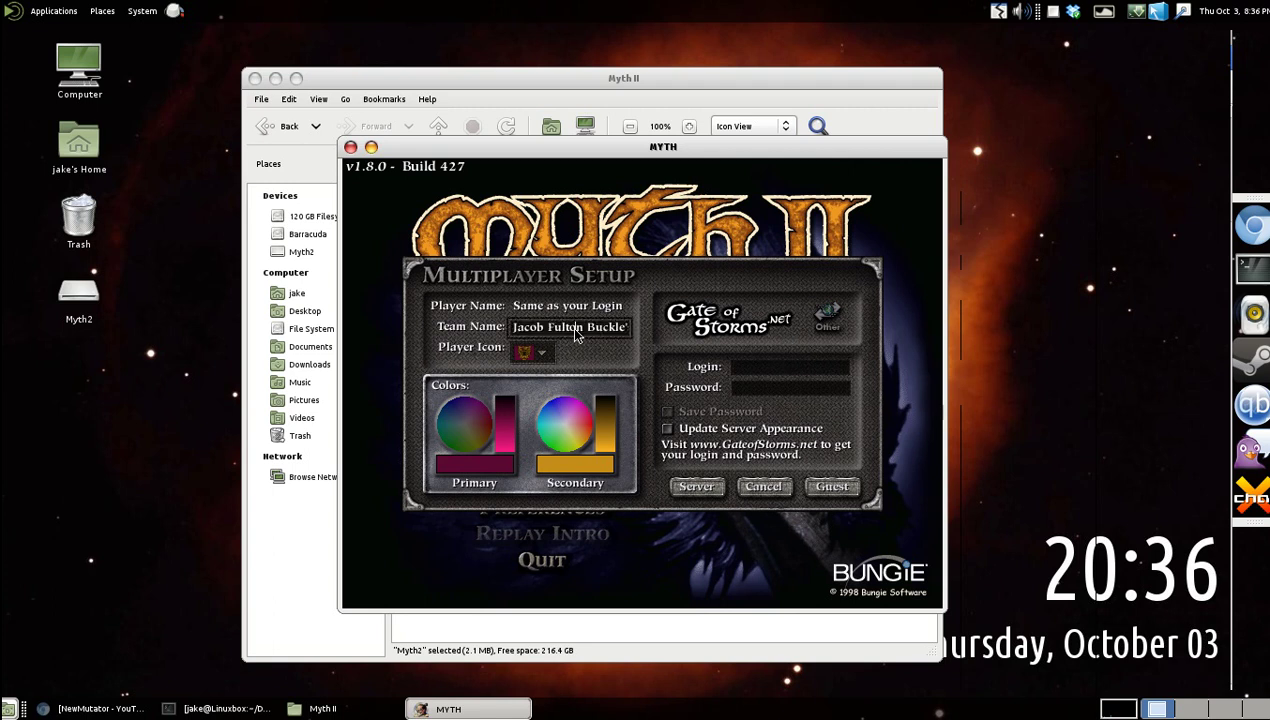
text(s Team)
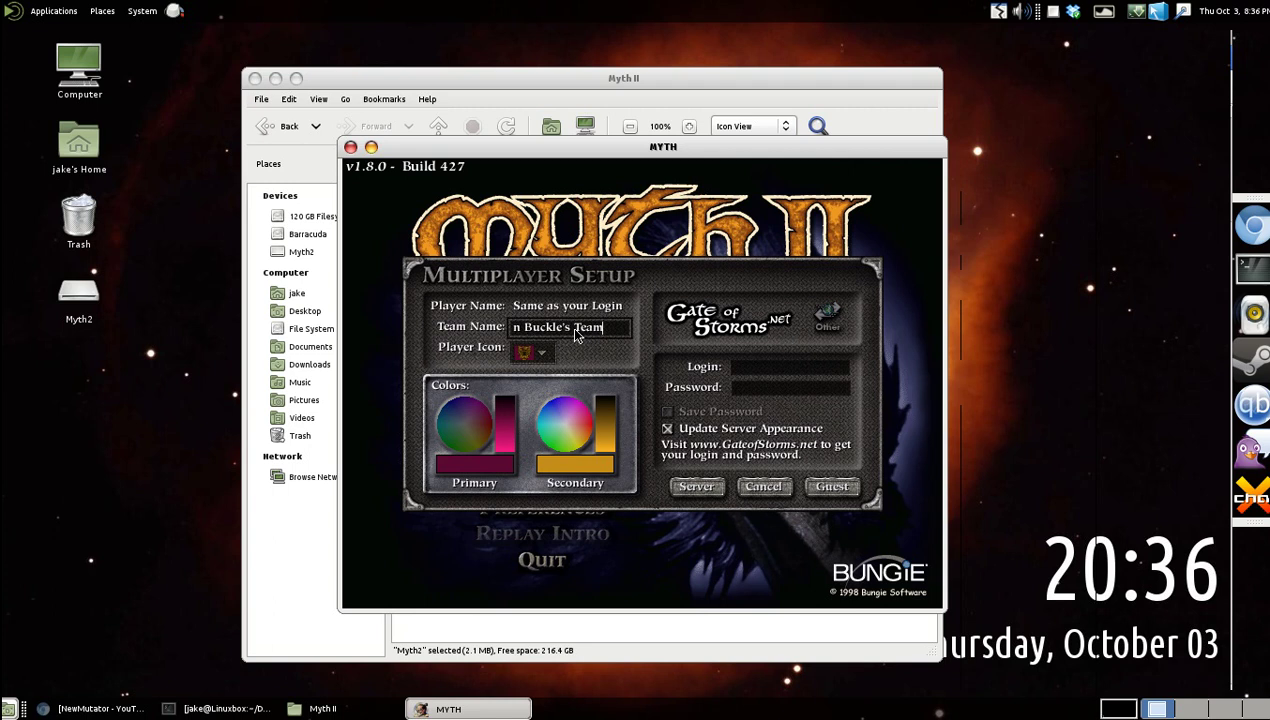
key(BackSpace)
key(BackSpace)
key(BackSpace)
key(BackSpace)
key(BackSpace)
key(BackSpace)
key(BackSpace)
key(BackSpace)
key(BackSpace)
key(BackSpace)
key(BackSpace)
key(BackSpace)
key(BackSpace)
key(BackSpace)
key(BackSpace)
key(BackSpace)
key(BackSpace)
key(BackSpace)
key(BackSpace)
key(BackSpace)
text(Jake)
click(808, 370)
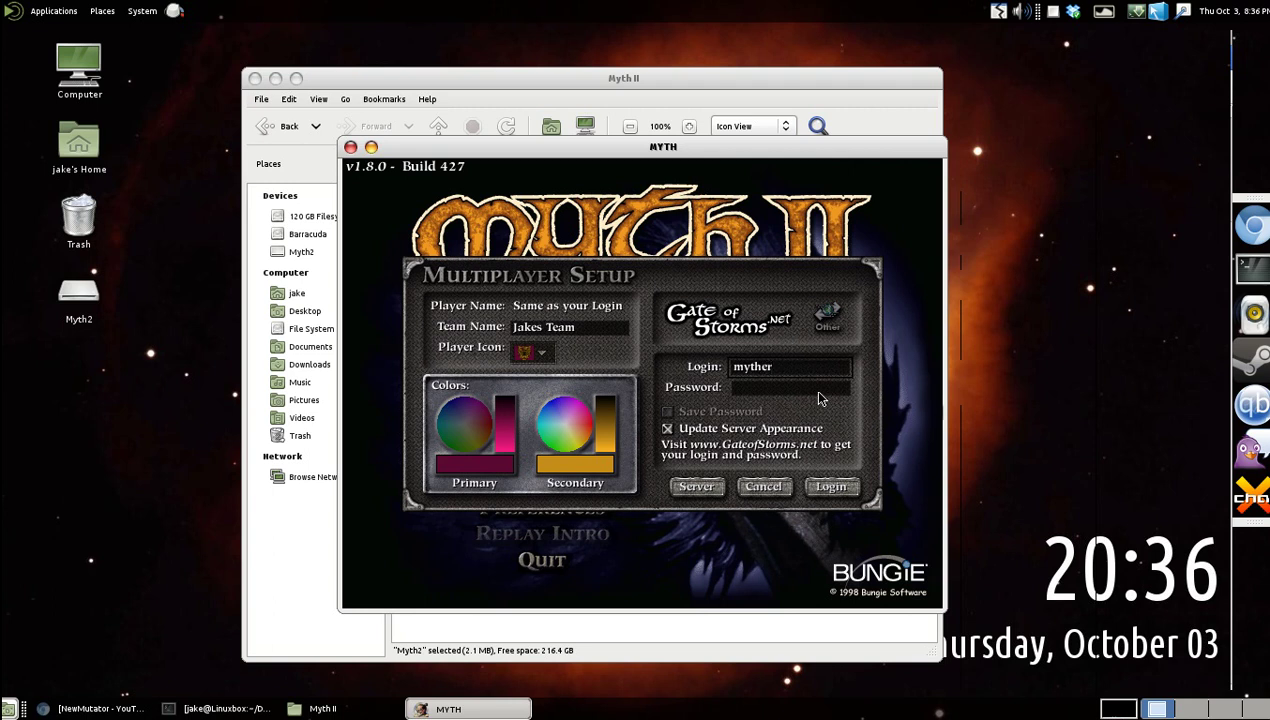
click(830, 486)
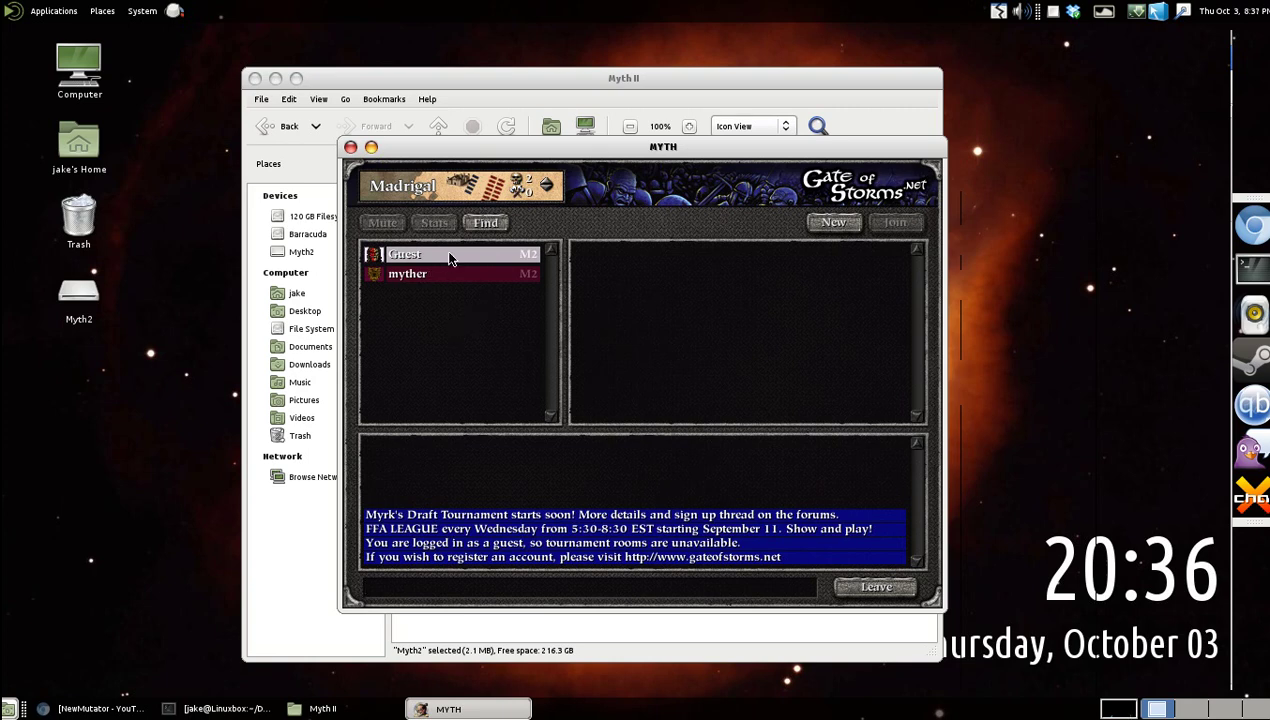
Join the Eblis Stone chat room from the room list.
click(552, 190)
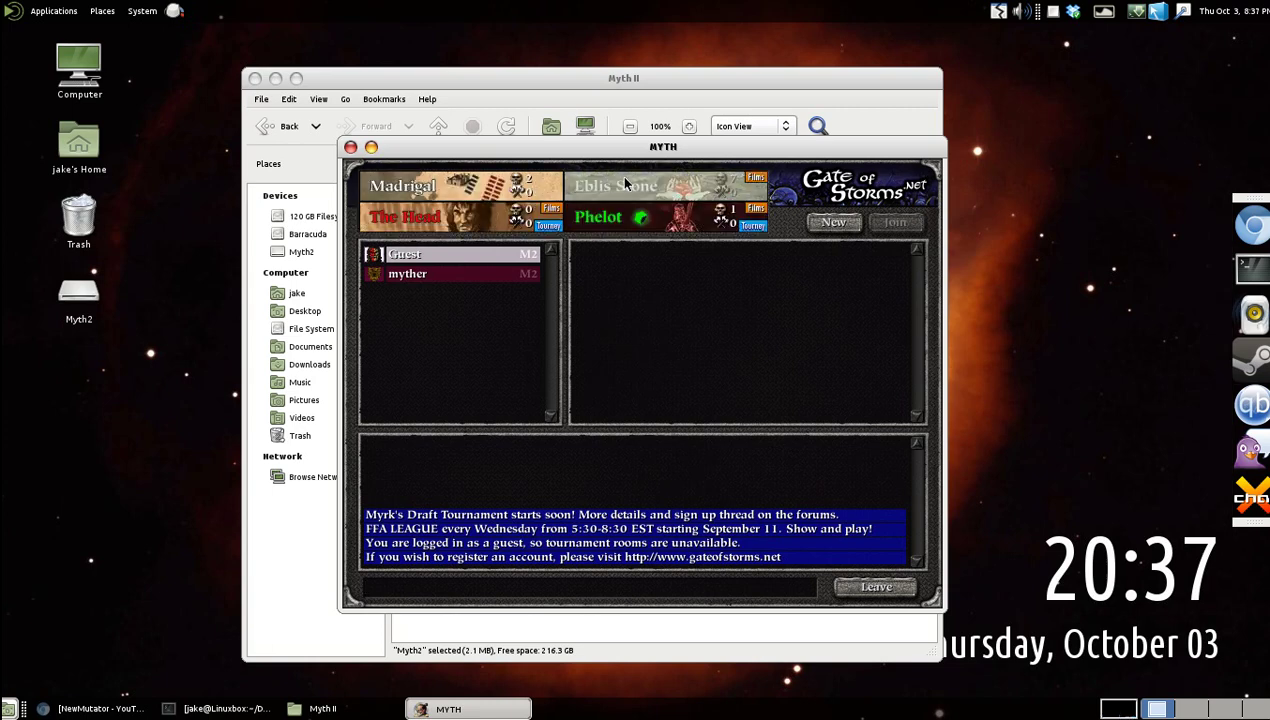
click(500, 183)
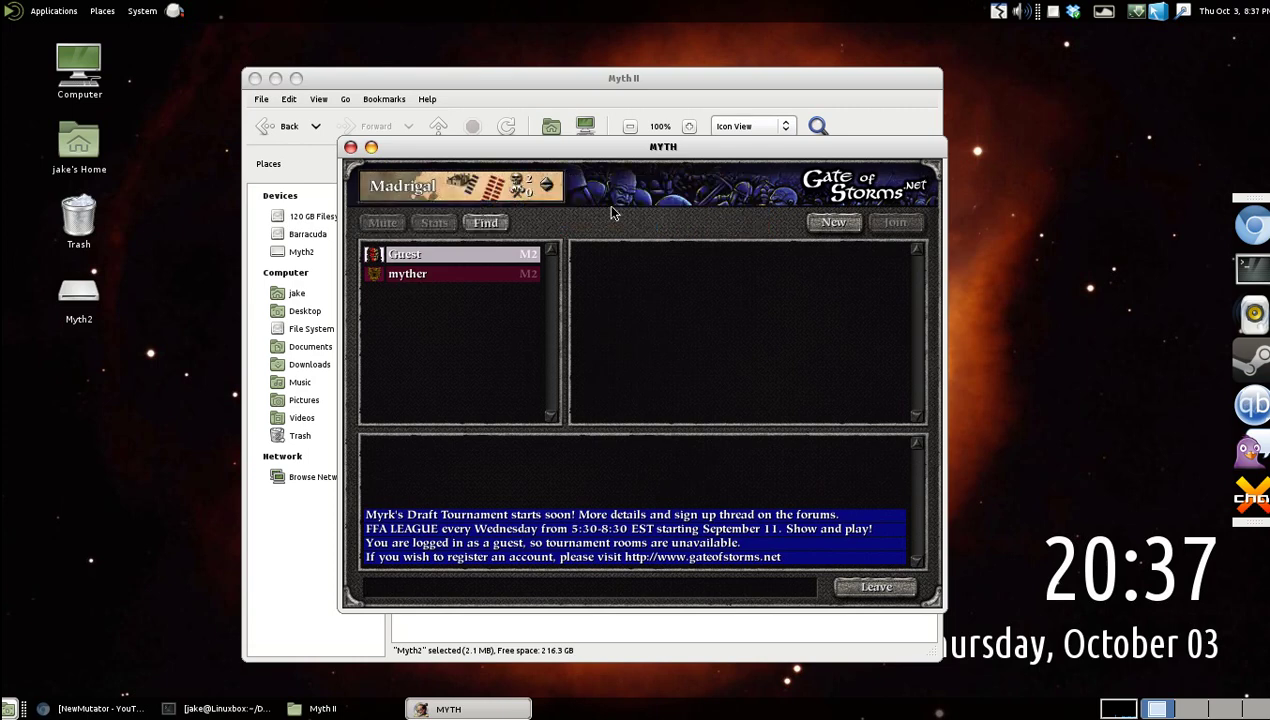
click(516, 183)
click(516, 183)
click(516, 183)
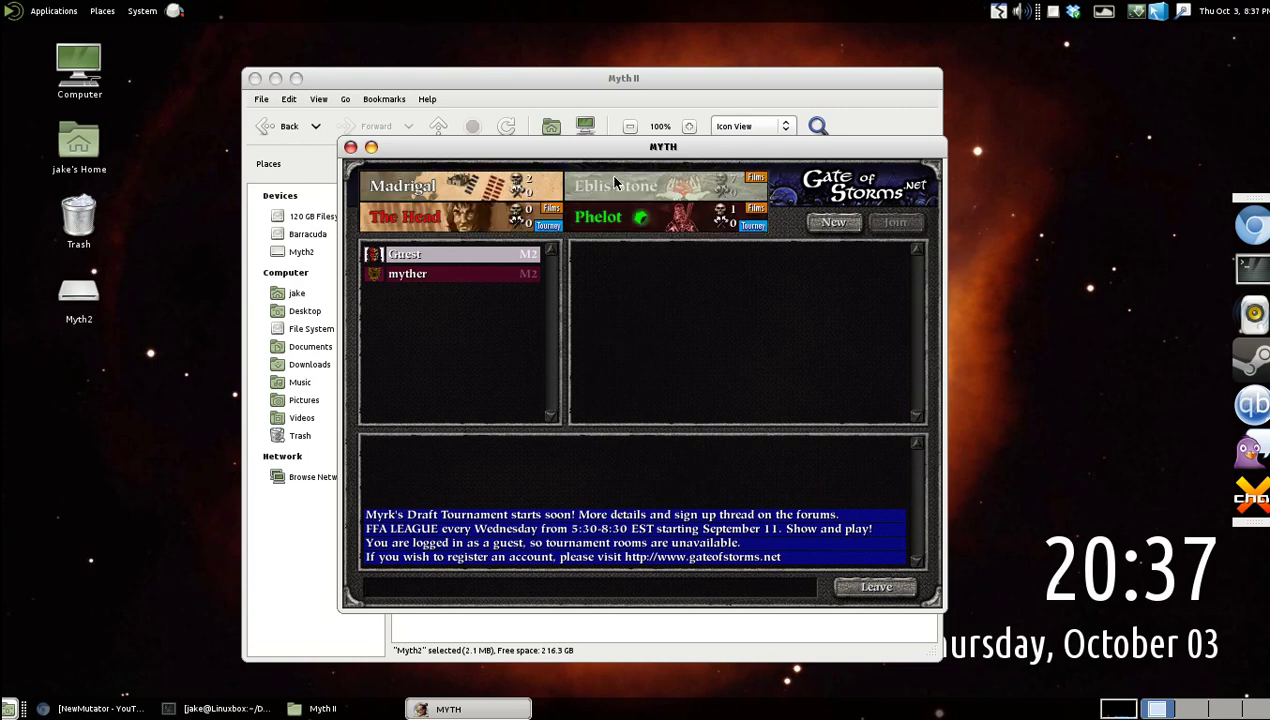
click(684, 188)
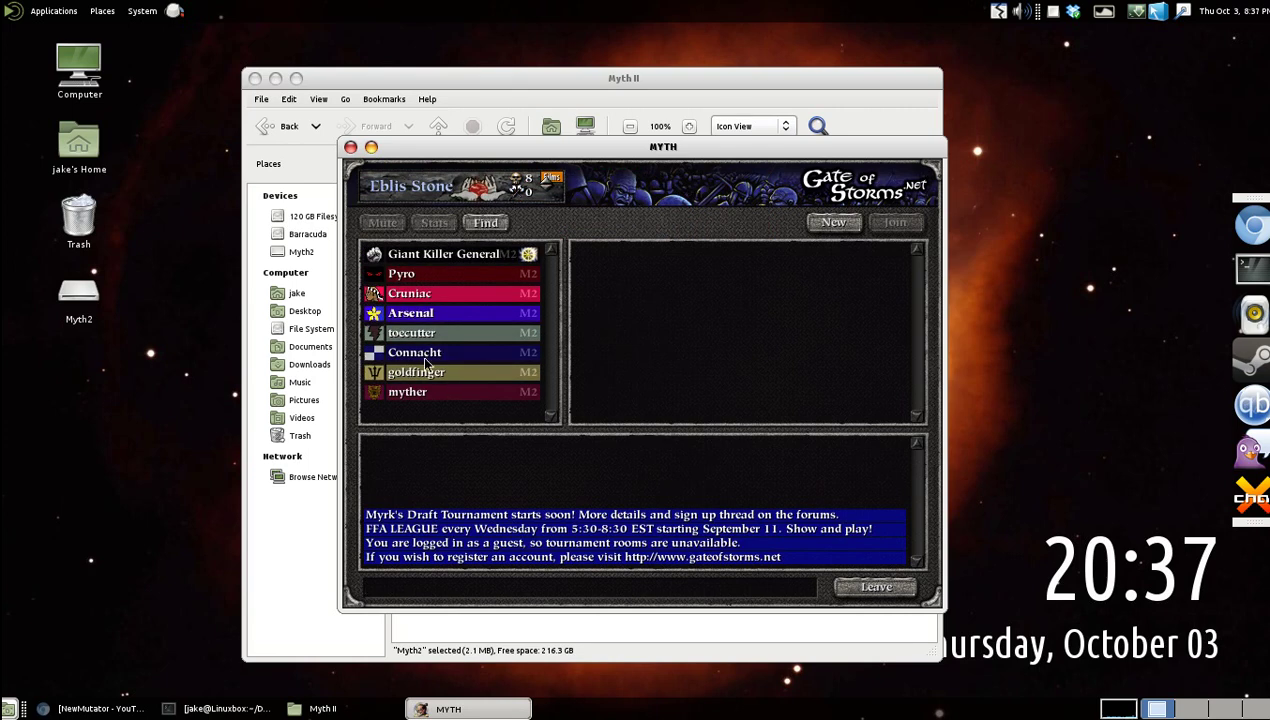
mouse_move(689, 151)
mouse_down()
mouse_move(670, 160)
mouse_move(686, 150)
mouse_up()
Post 'hello everyone!', 'just installed myth 2 on linux' and 'bye bye' to the chat.
text(lo everyone!)
key(Return)
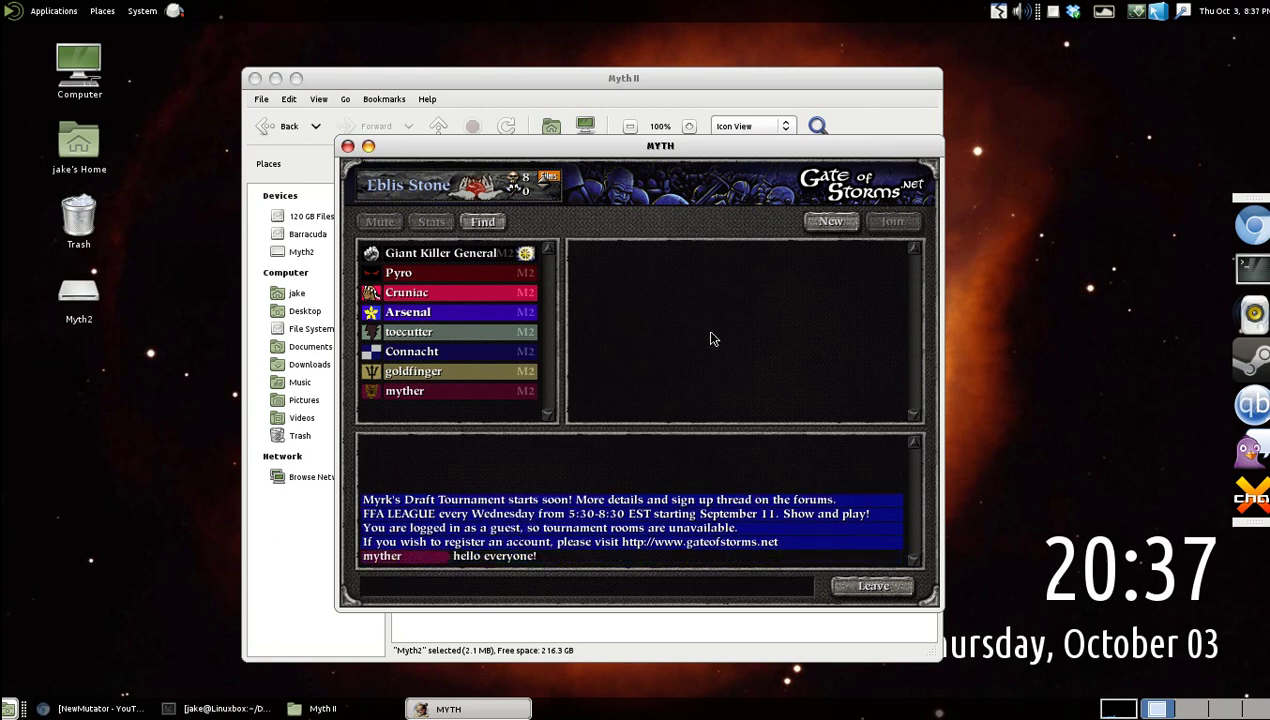
text(just installed myth 2)
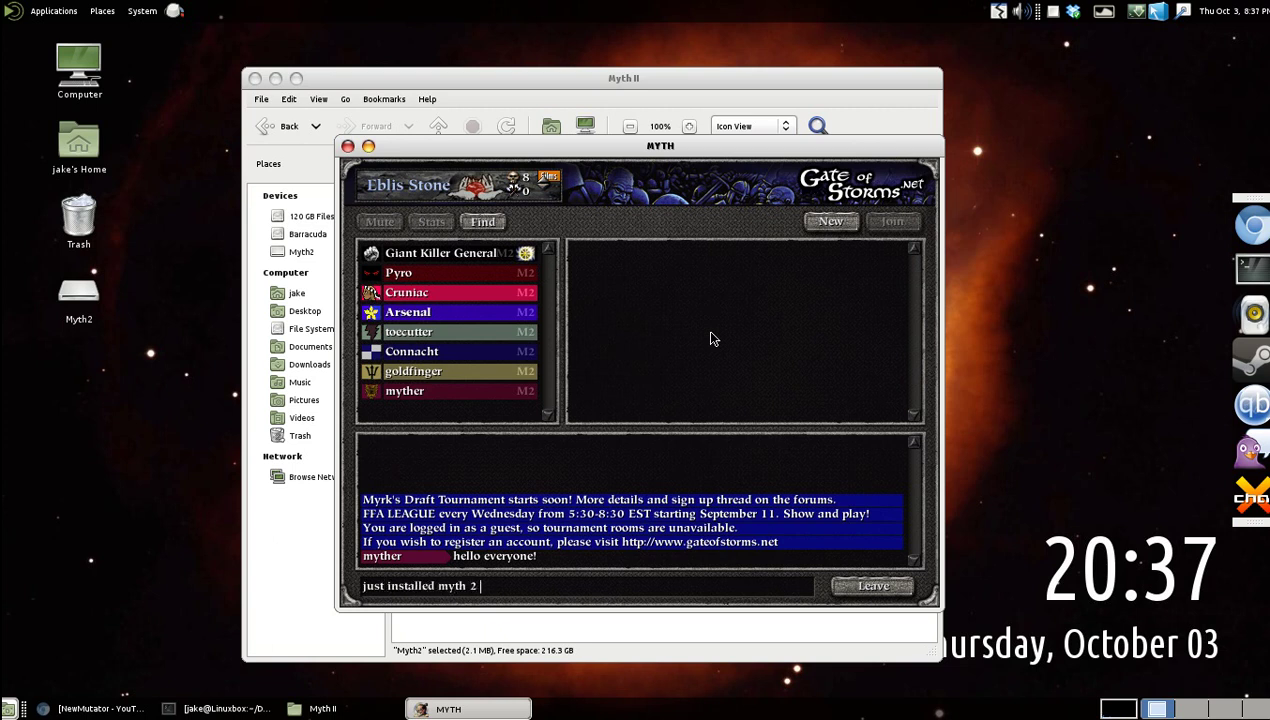
text( on linux)
key(Return)
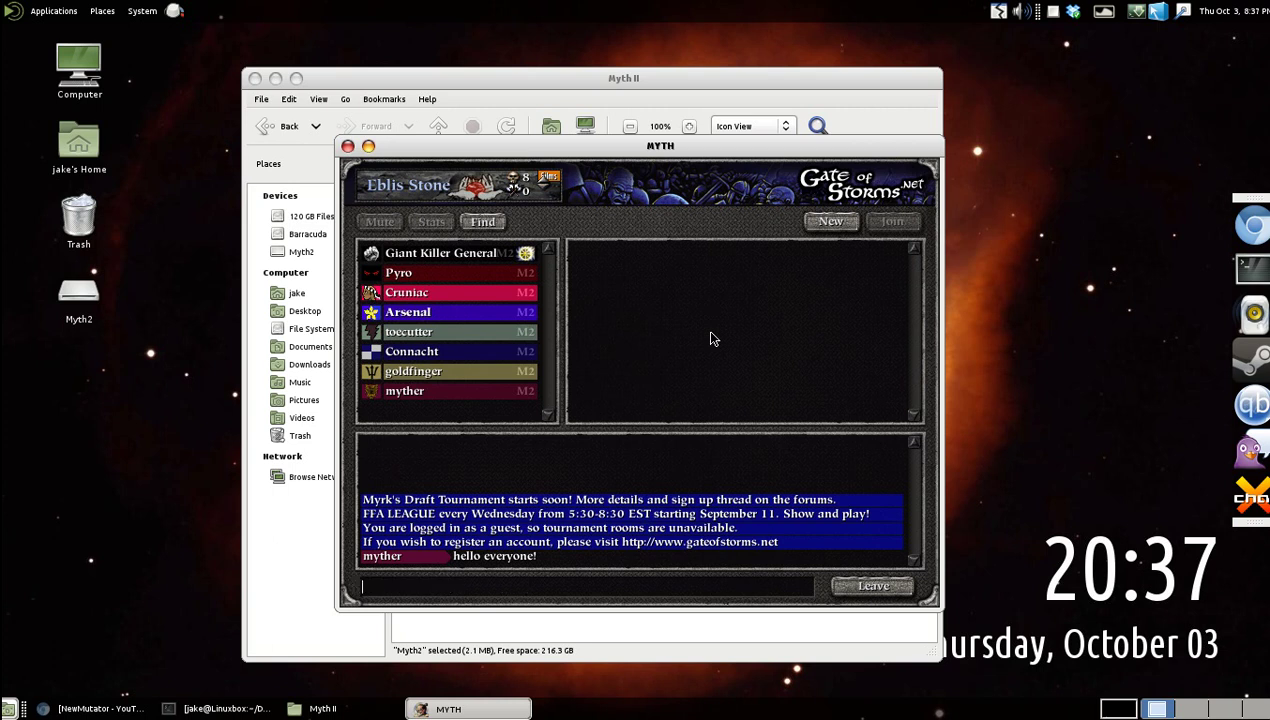
text(bye)
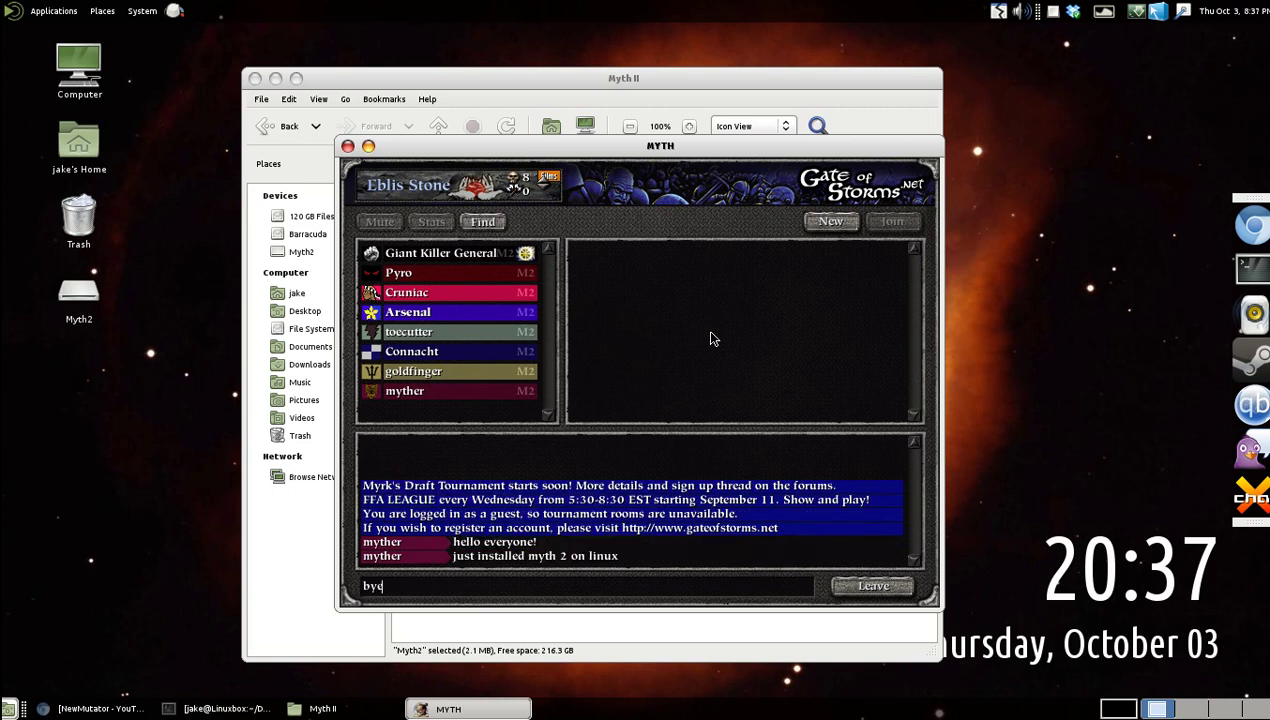
text( bye)
key(Return)
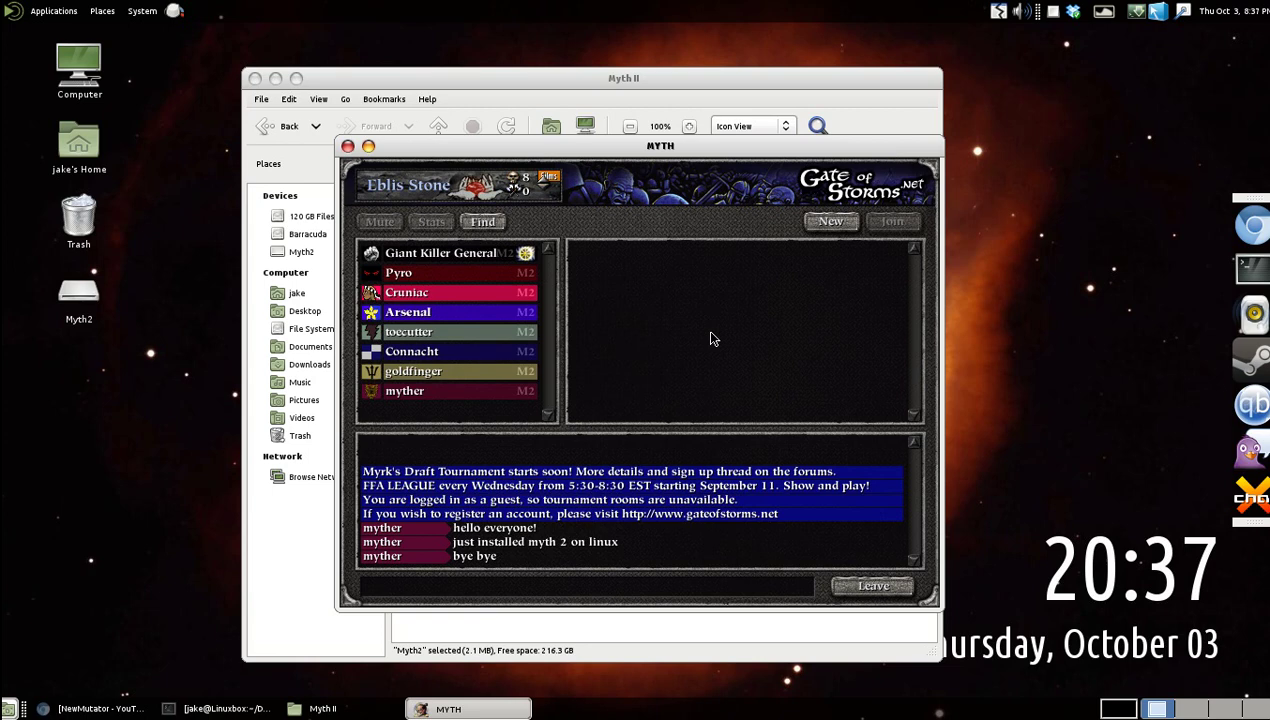
Leave the chat room, quit Myth II, and reposition the file manager window.
key(Escape)
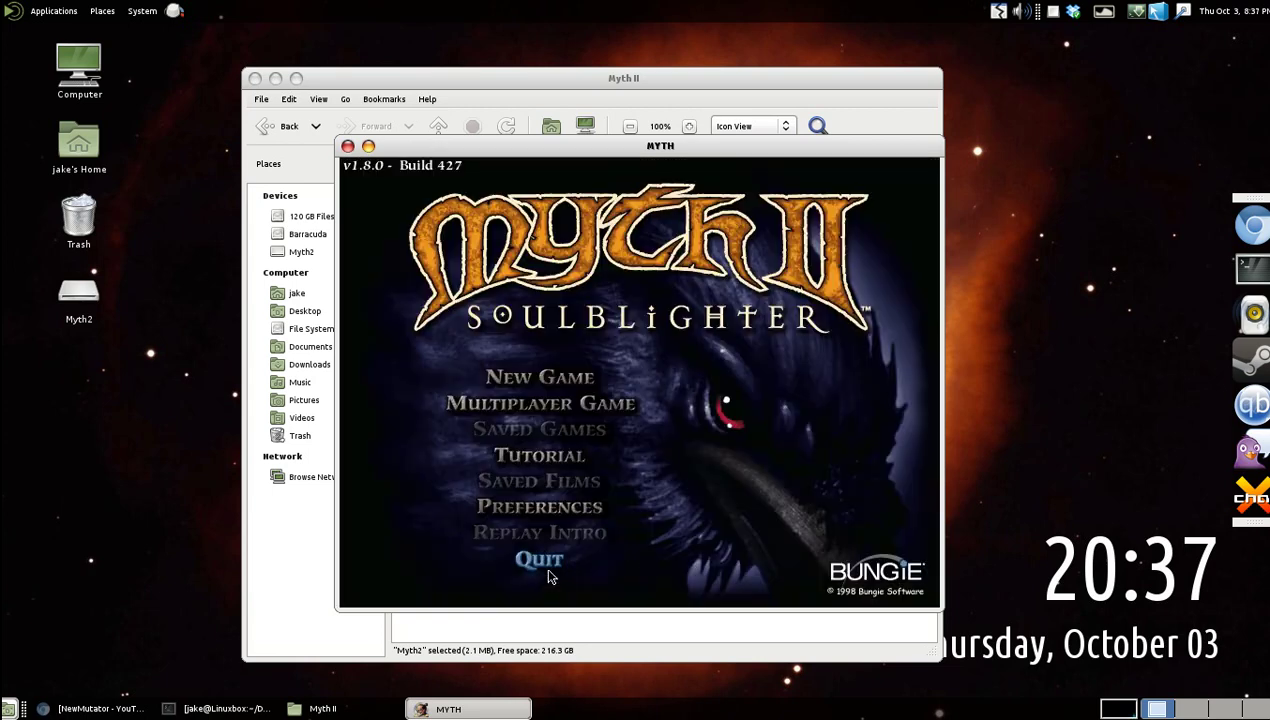
click(545, 565)
drag(686, 84, 737, 63)
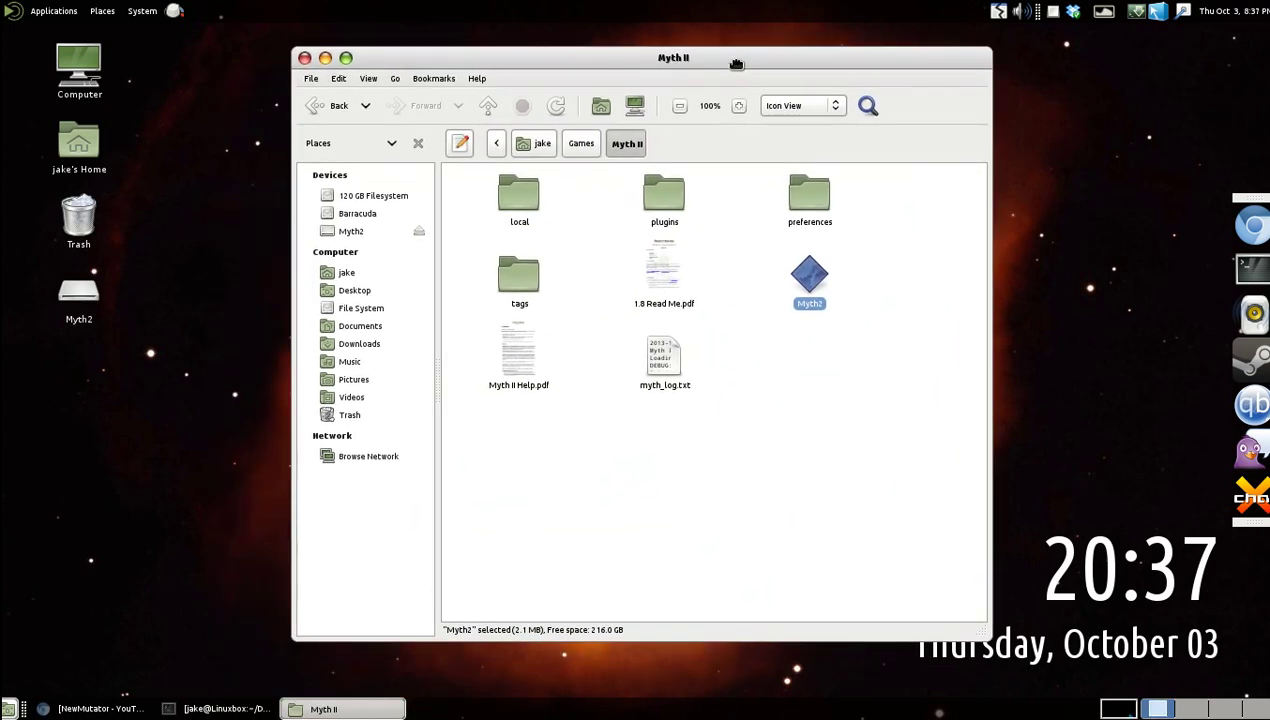
Deselect the Myth2 launcher and drag around within the Myth II folder view.
click(842, 378)
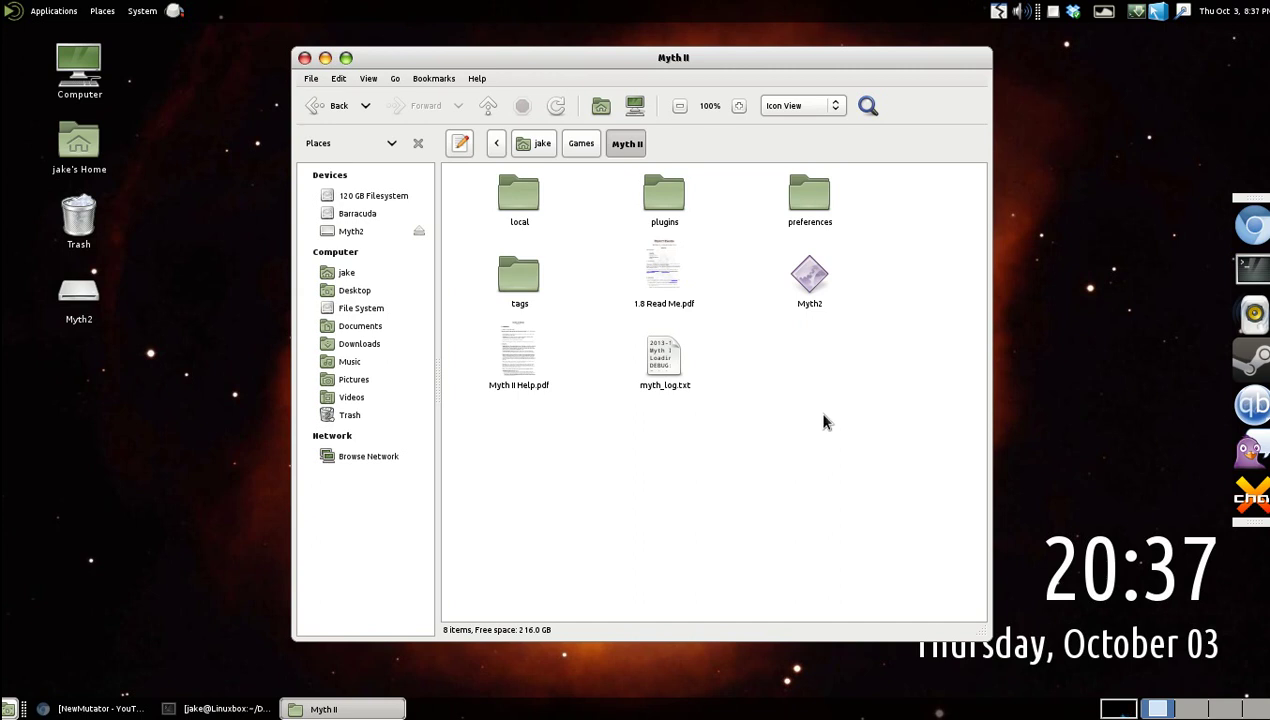
drag(869, 399, 790, 520)
drag(873, 374, 800, 518)
drag(914, 371, 934, 548)
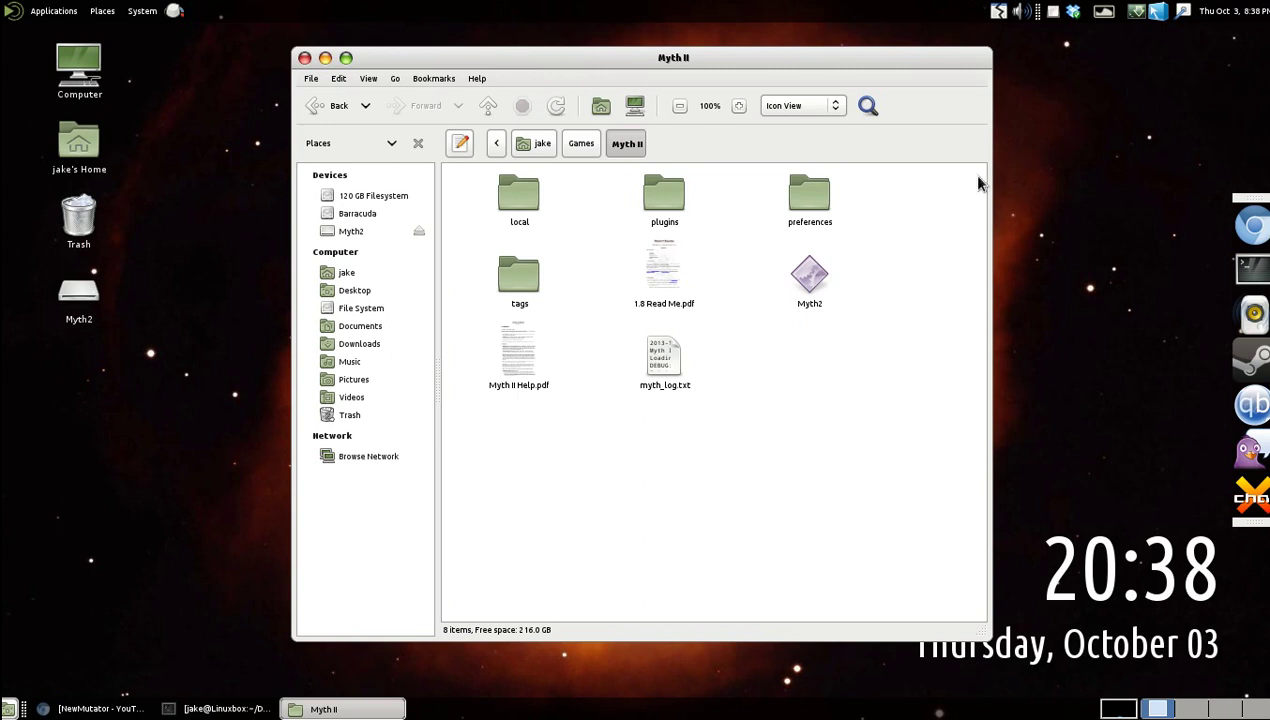
drag(894, 515, 810, 401)
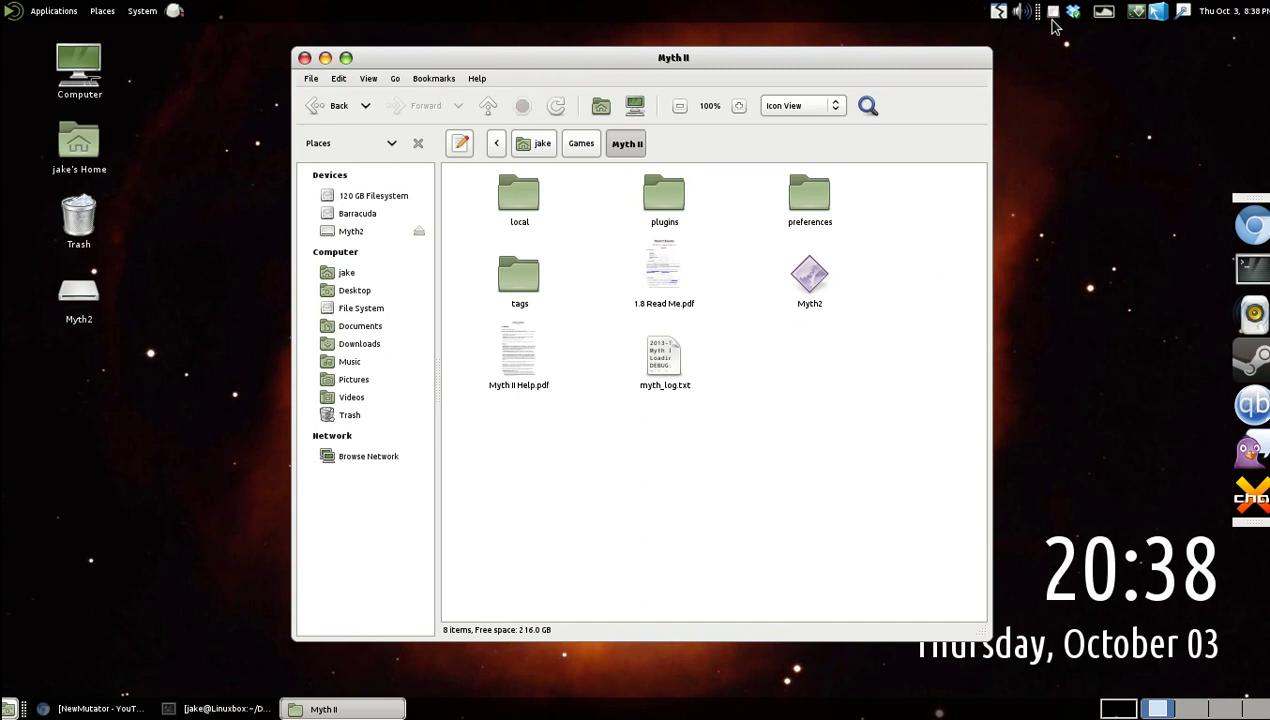